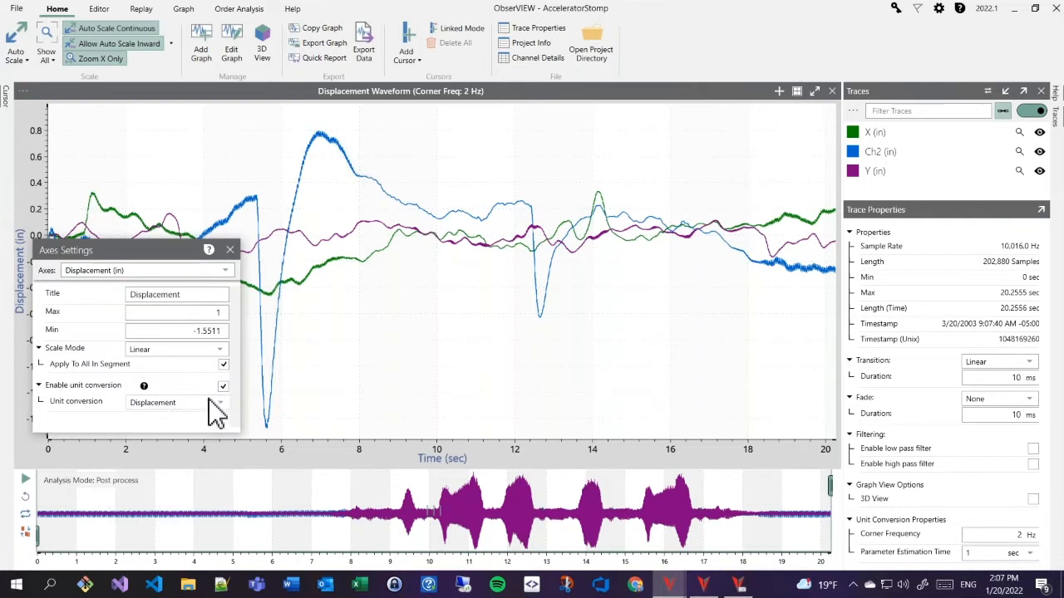
- Switch the graph back to Acceleration, limit the view to 0–0.5 s, and show the Replay tools
{"action": "left_click", "coordinate": [165, 420]}
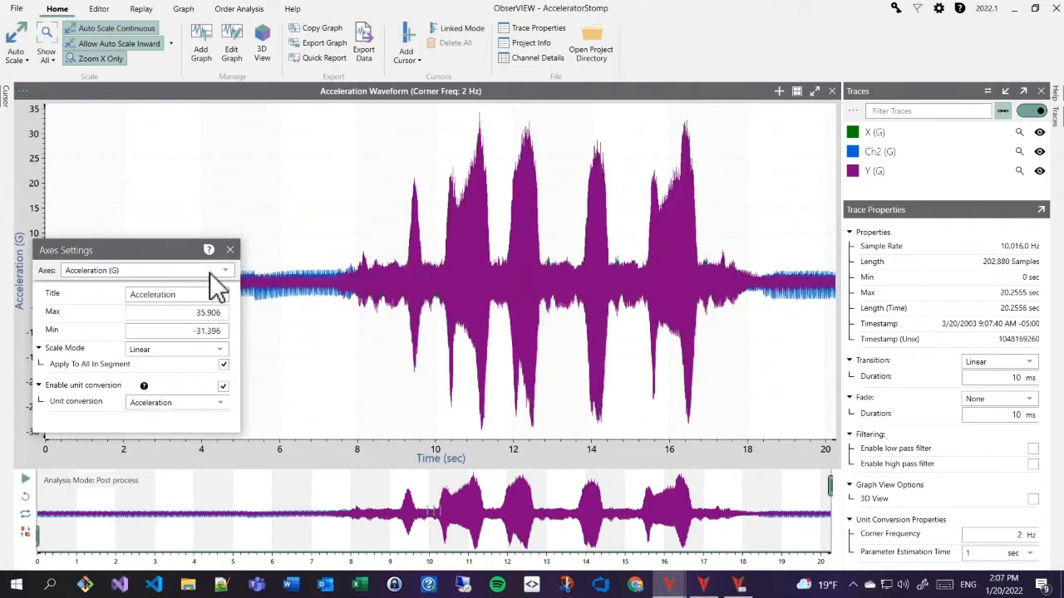
{"action": "left_click", "coordinate": [230, 249]}
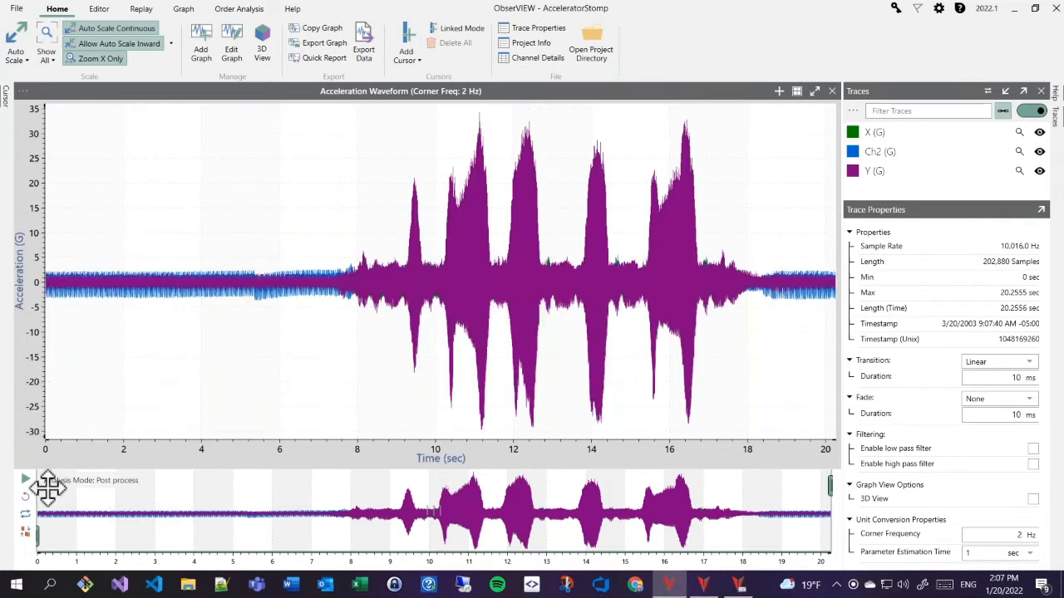
{"action": "left_click", "coordinate": [25, 498]}
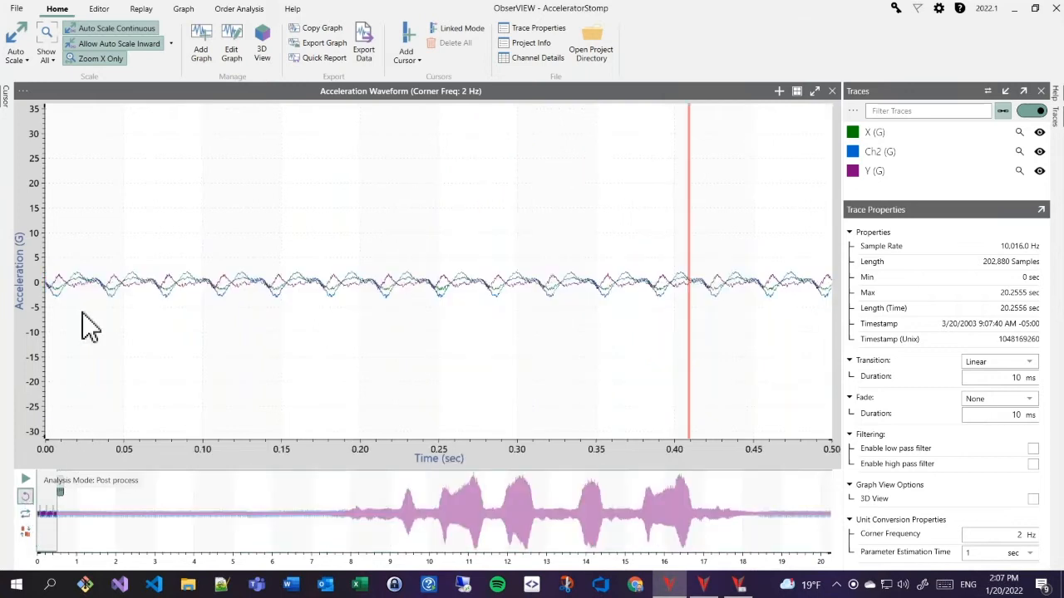
{"action": "left_click", "coordinate": [140, 10]}
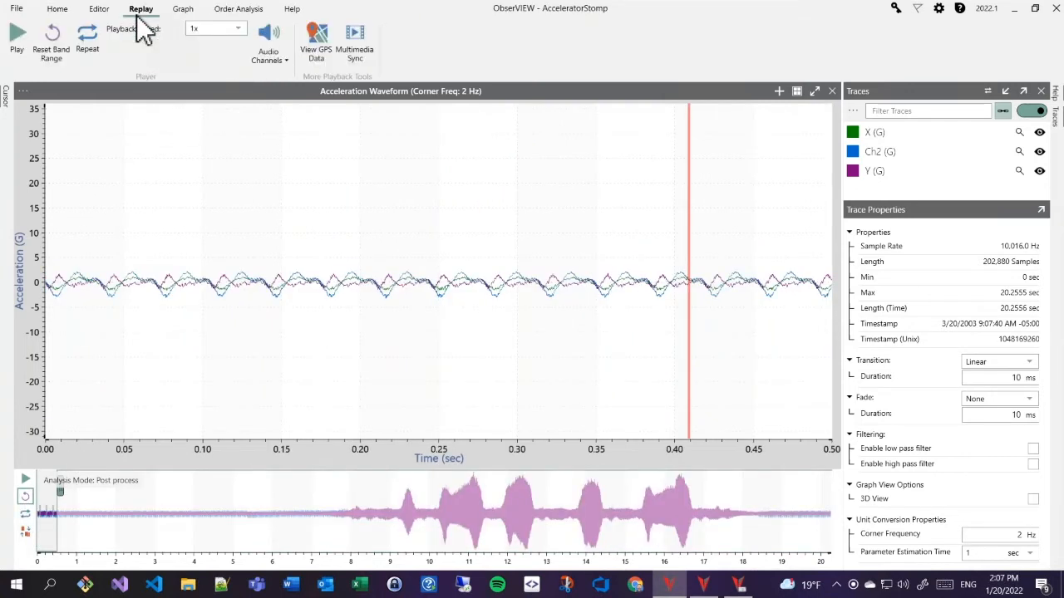
{"action": "left_click", "coordinate": [274, 58]}
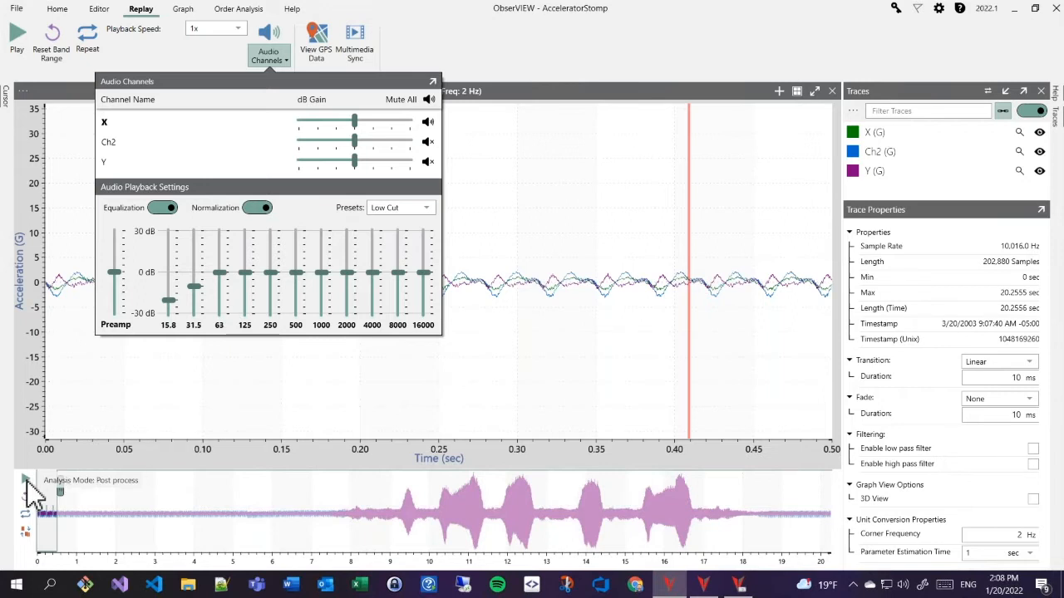
{"action": "left_click", "coordinate": [94, 439]}
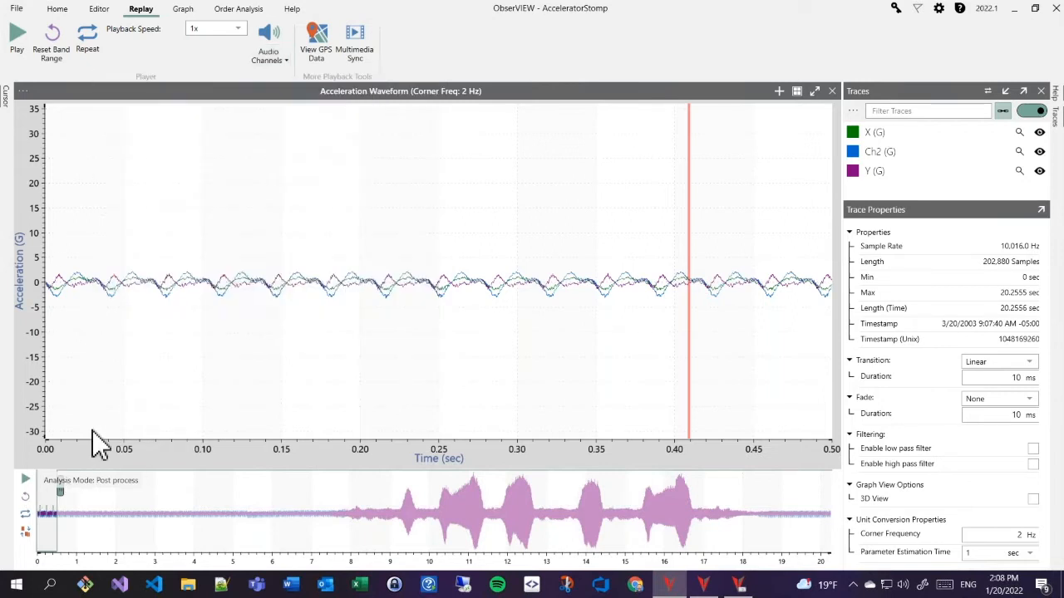
{"action": "left_click", "coordinate": [26, 484]}
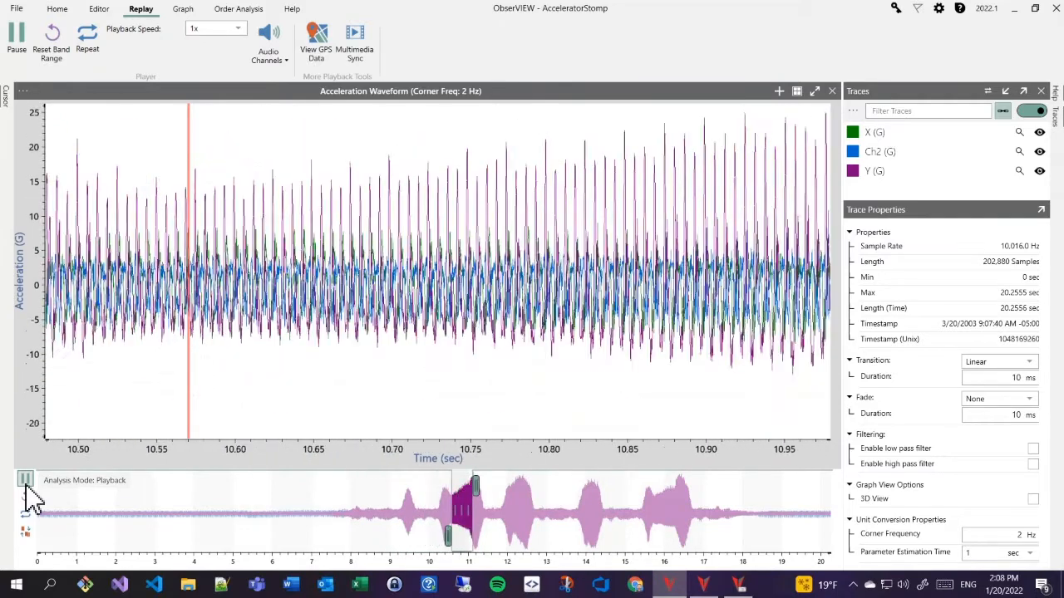
{"action": "left_click", "coordinate": [25, 480]}
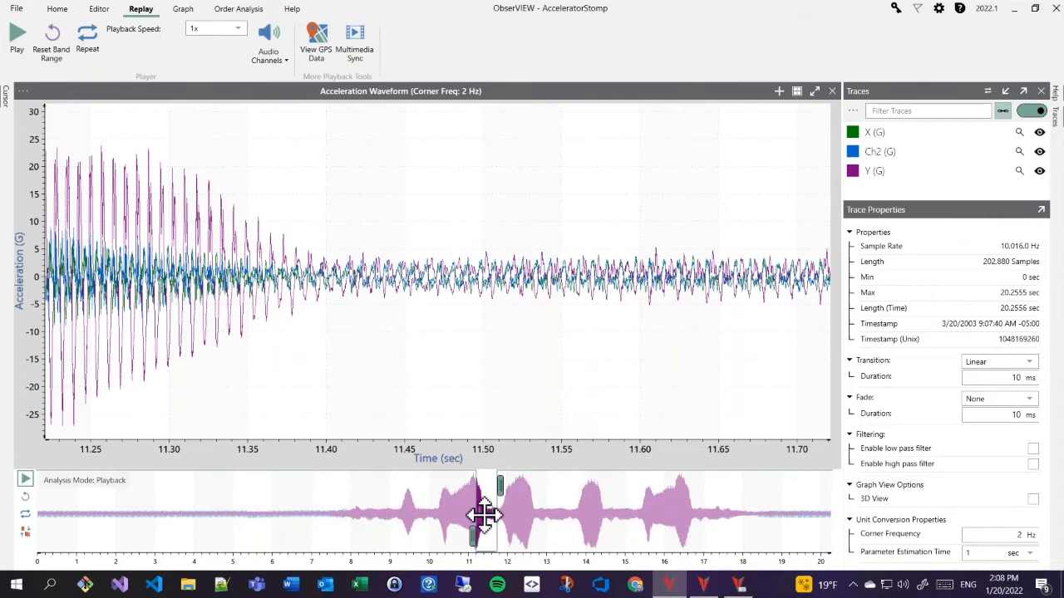
{"action": "mouse_move", "coordinate": [484, 516]}
{"action": "left_mouse_down"}
{"action": "mouse_move", "coordinate": [194, 515]}
{"action": "mouse_move", "coordinate": [31, 529]}
{"action": "left_mouse_up"}
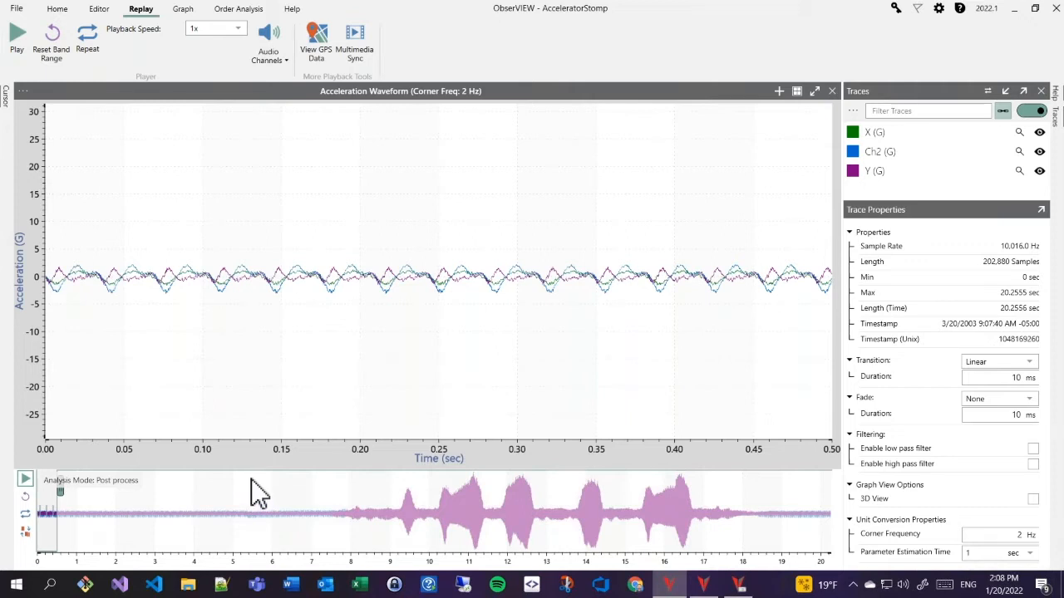
{"action": "key", "text": "alt"}
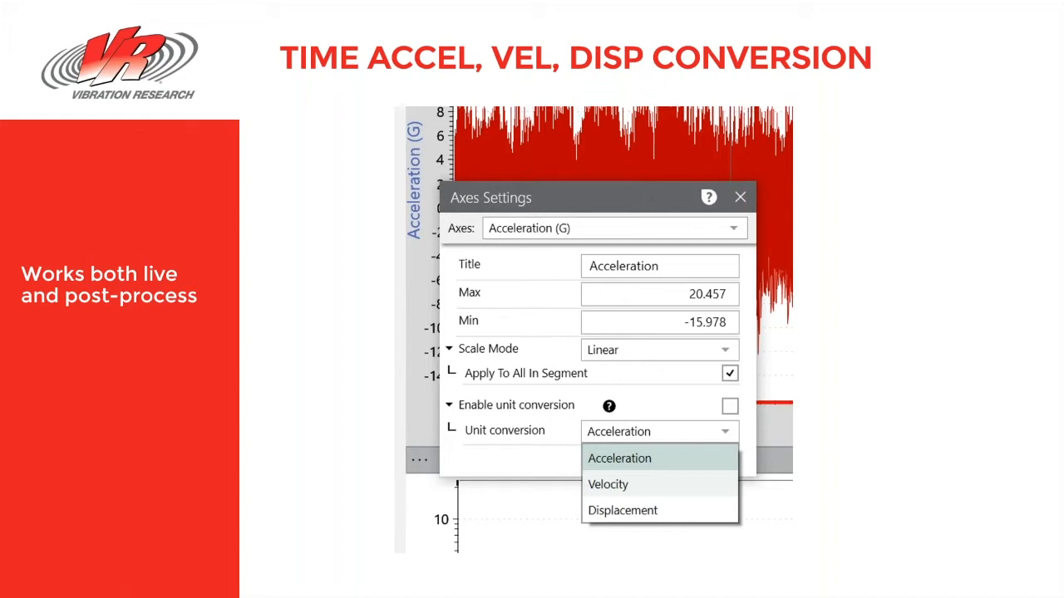
- Leave the Time Accel, Vel, Disp Conversion slide and return to the ObserVIEW window
{"action": "key", "text": "alt+Tab"}
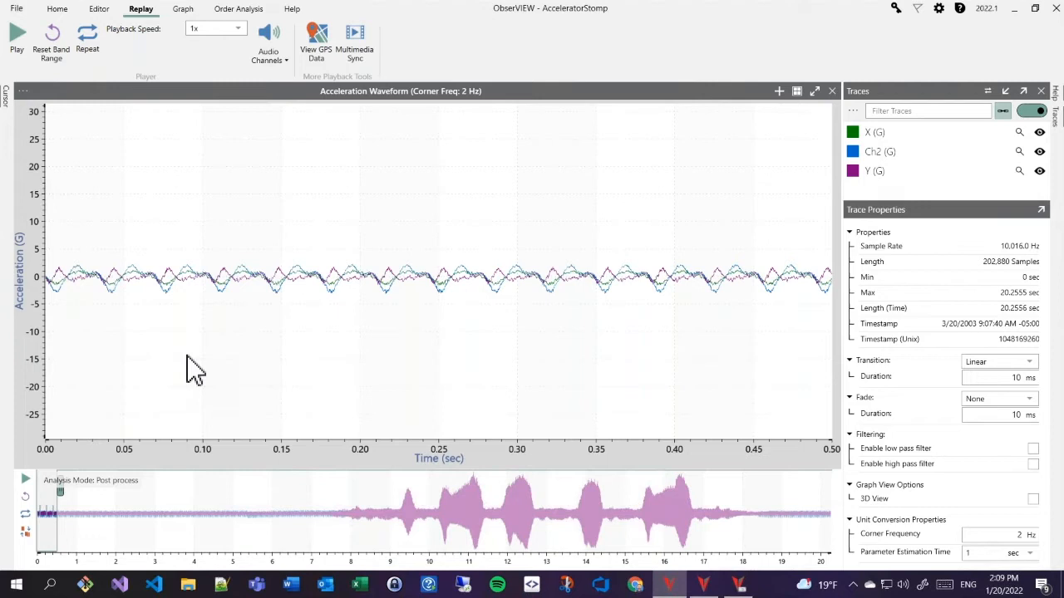
- Zoom out to the full 0–20 s recording and convert the axis units to Displacement in inches
{"action": "double_click", "coordinate": [369, 322]}
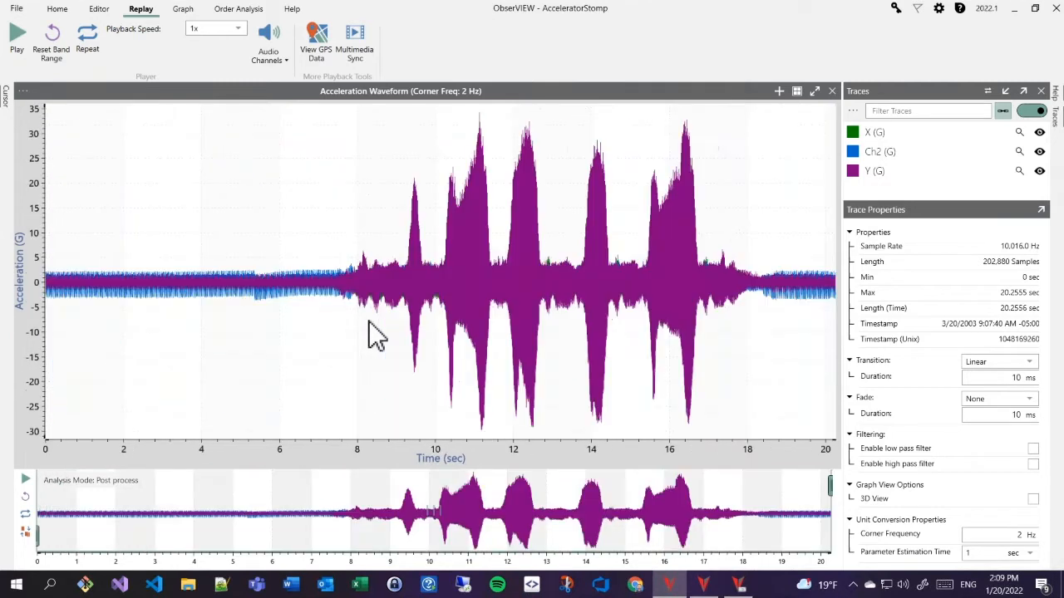
{"action": "double_click", "coordinate": [38, 264]}
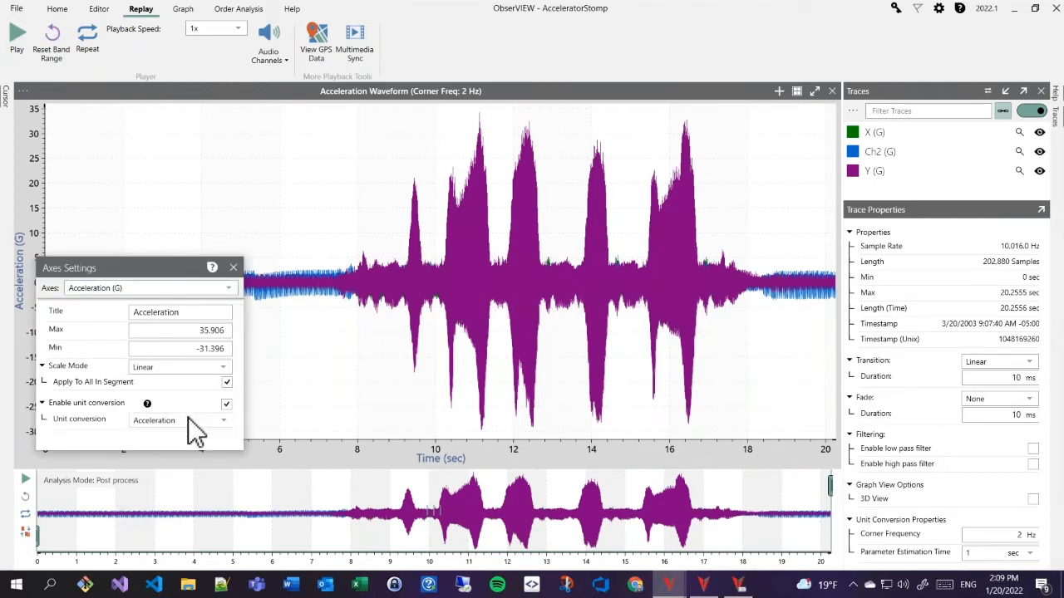
{"action": "left_click", "coordinate": [181, 419]}
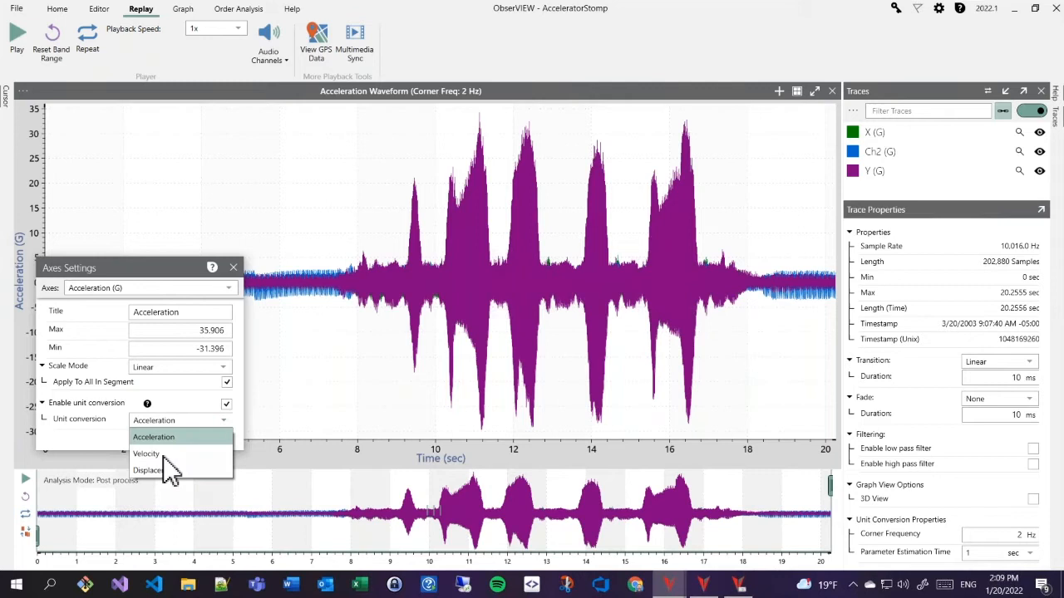
{"action": "left_click", "coordinate": [163, 456]}
{"action": "left_click", "coordinate": [192, 419]}
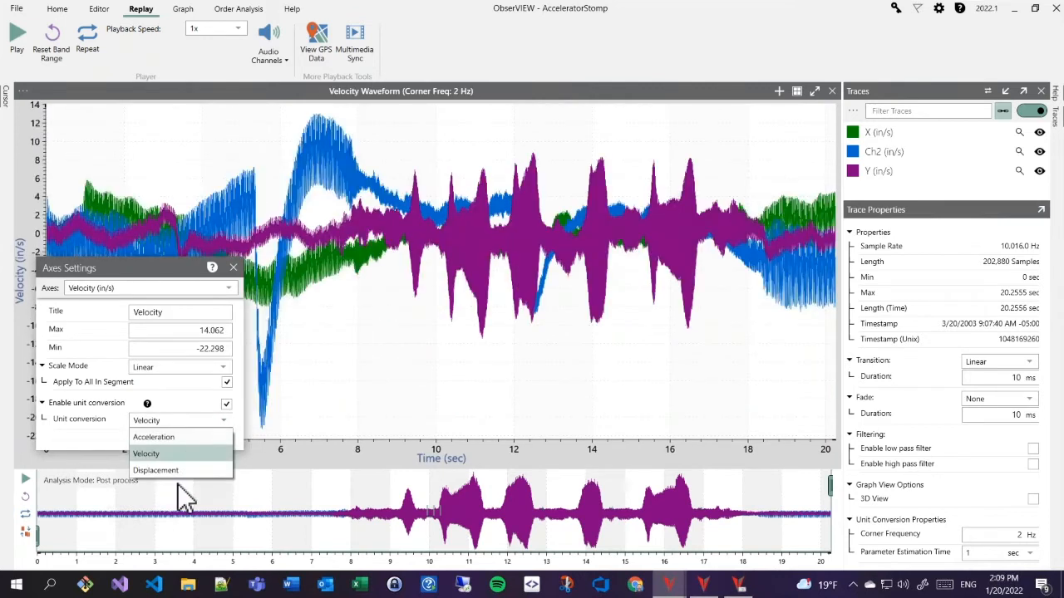
{"action": "left_click", "coordinate": [179, 472]}
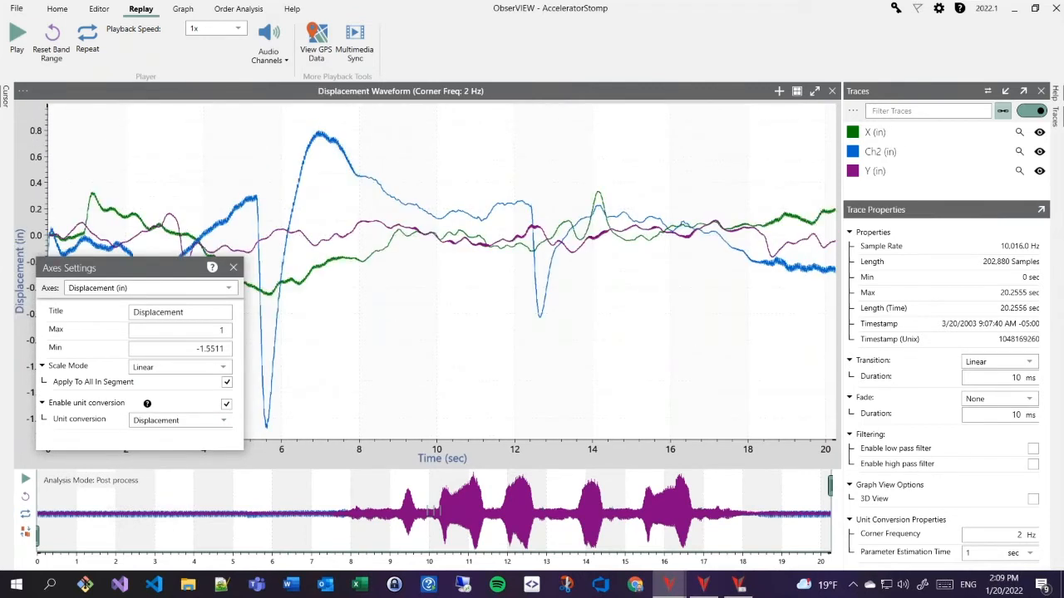
{"action": "left_click", "coordinate": [233, 267]}
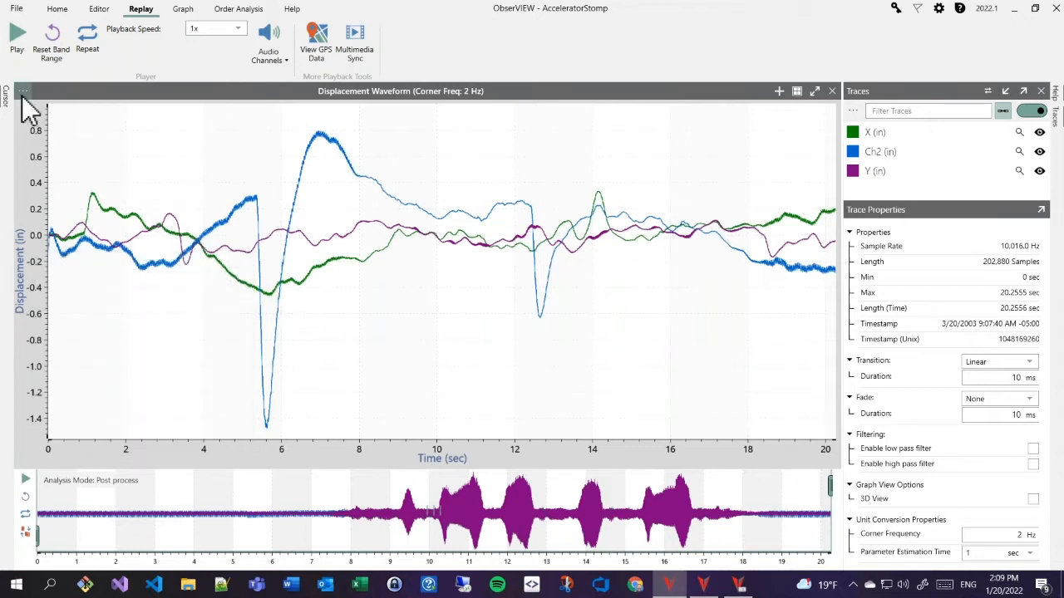
{"action": "left_click", "coordinate": [23, 93]}
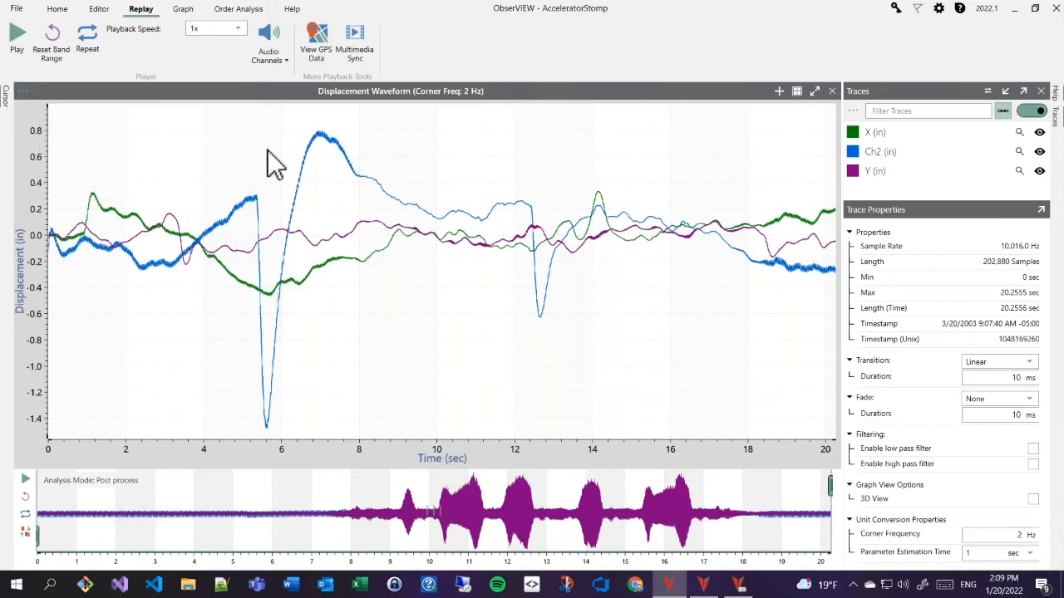
- Add a plain Waveform template graph below the displacement graph, then return to the presentation
{"action": "left_click", "coordinate": [55, 9]}
{"action": "left_click", "coordinate": [202, 46]}
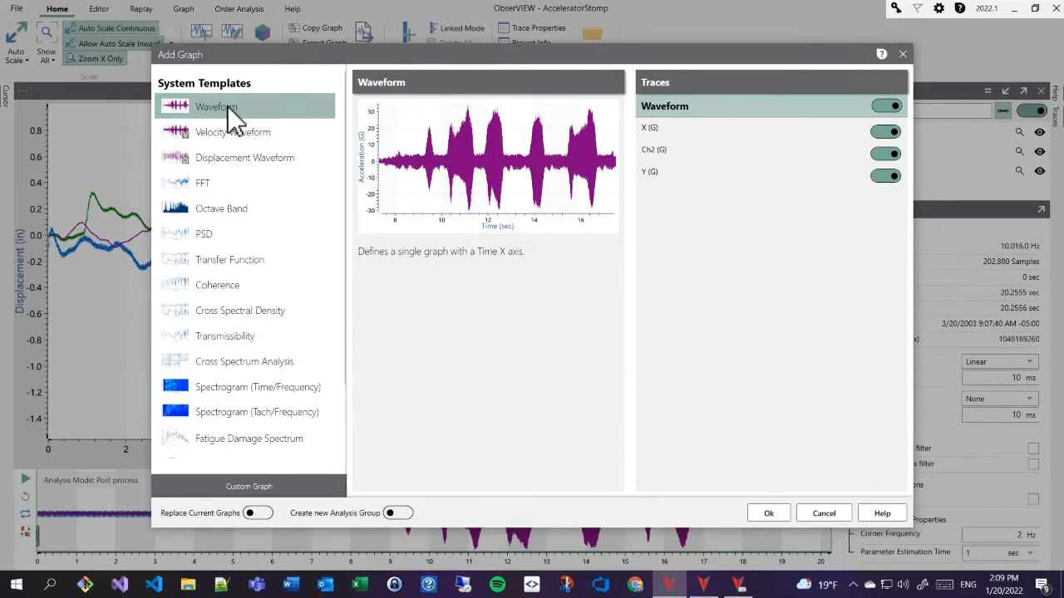
{"action": "left_click", "coordinate": [234, 126]}
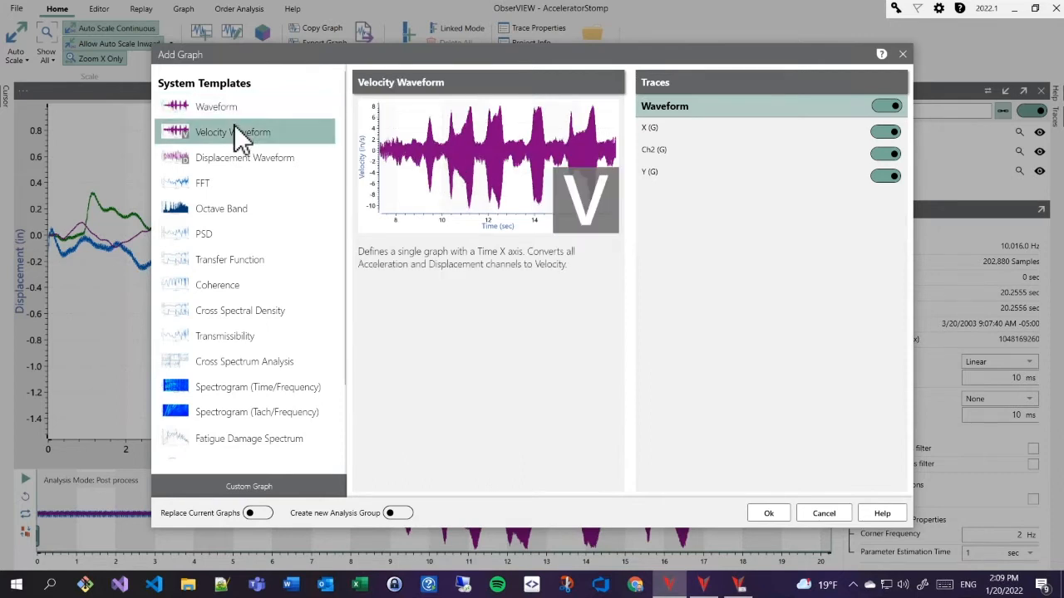
{"action": "left_click", "coordinate": [235, 162]}
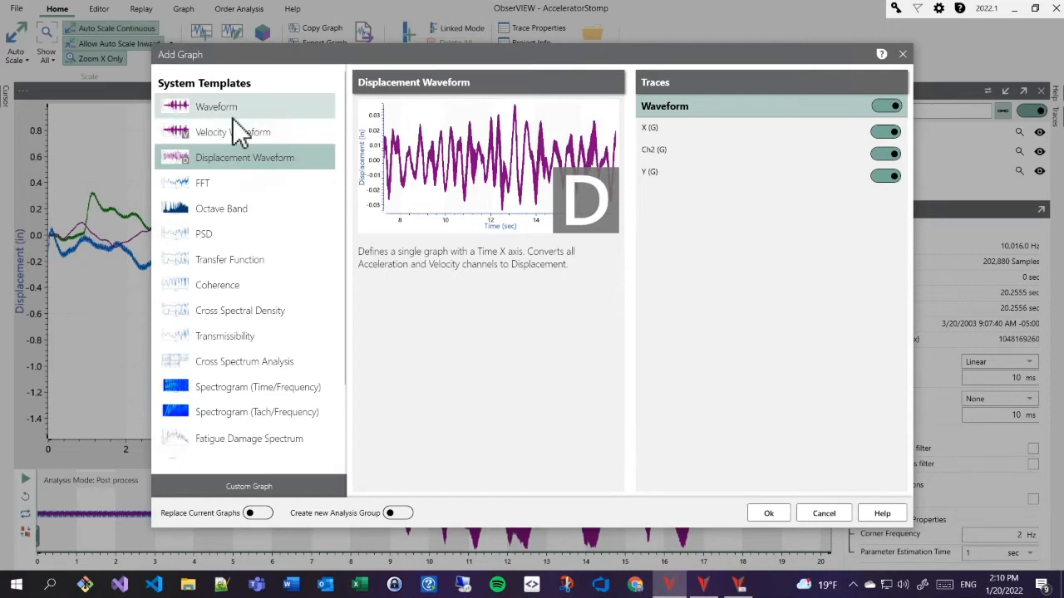
{"action": "left_click", "coordinate": [229, 129]}
{"action": "left_click", "coordinate": [226, 112]}
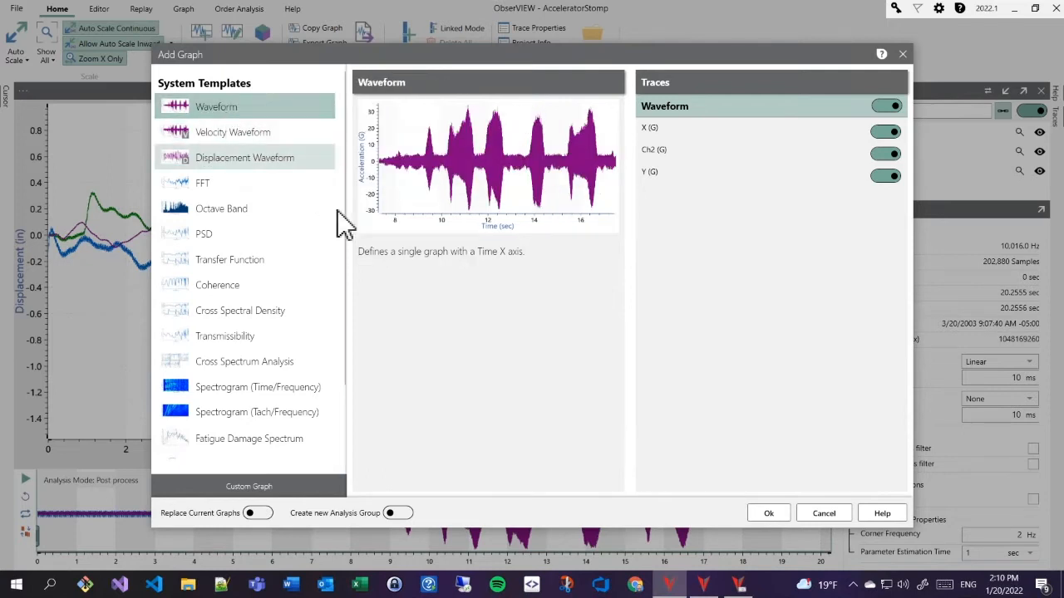
{"action": "left_click", "coordinate": [769, 513]}
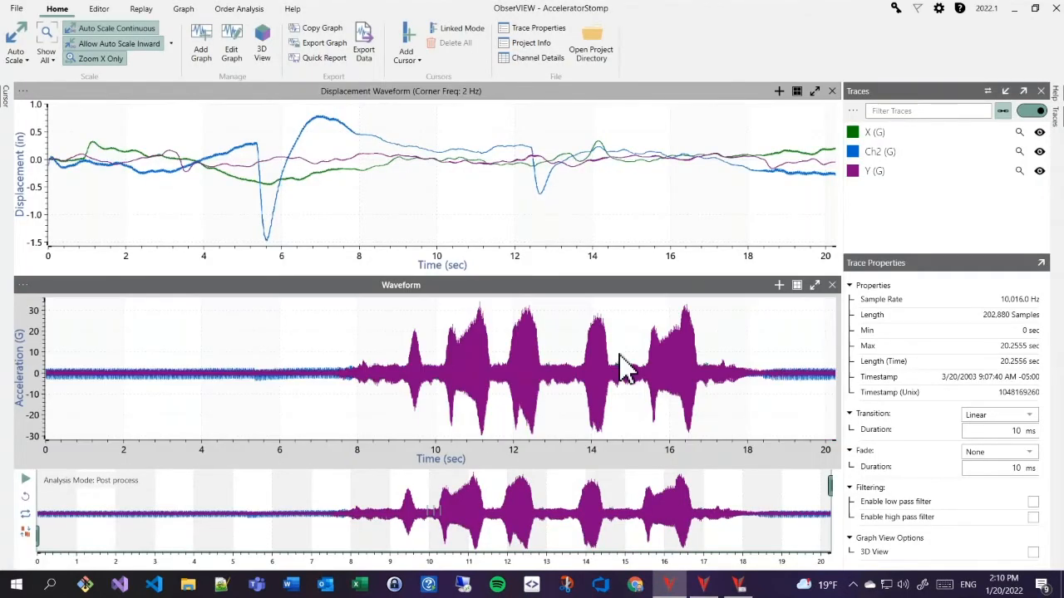
{"action": "key", "text": "alt+Tab"}
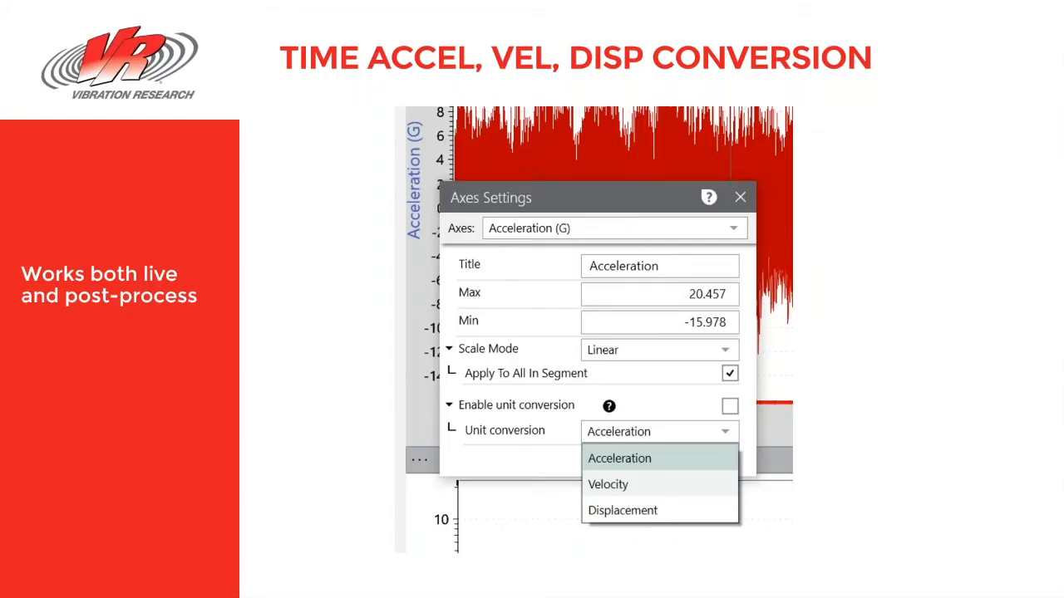
- Advance to the Batch File Conversion Interface slide, then switch back to the remote ObserVIEW session
{"action": "key", "text": "Right"}
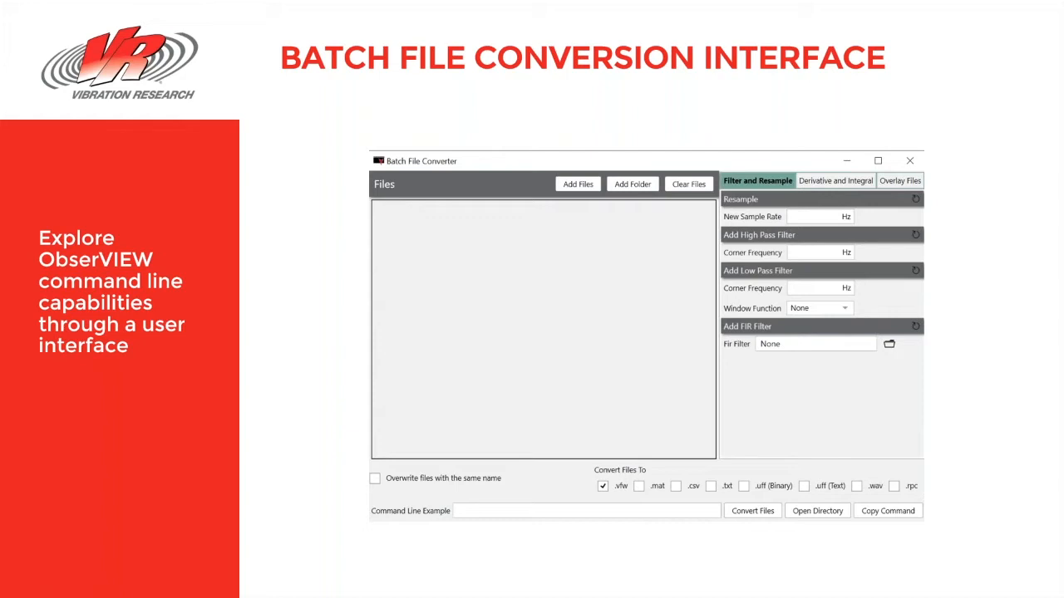
{"action": "key", "text": "alt+Tab"}
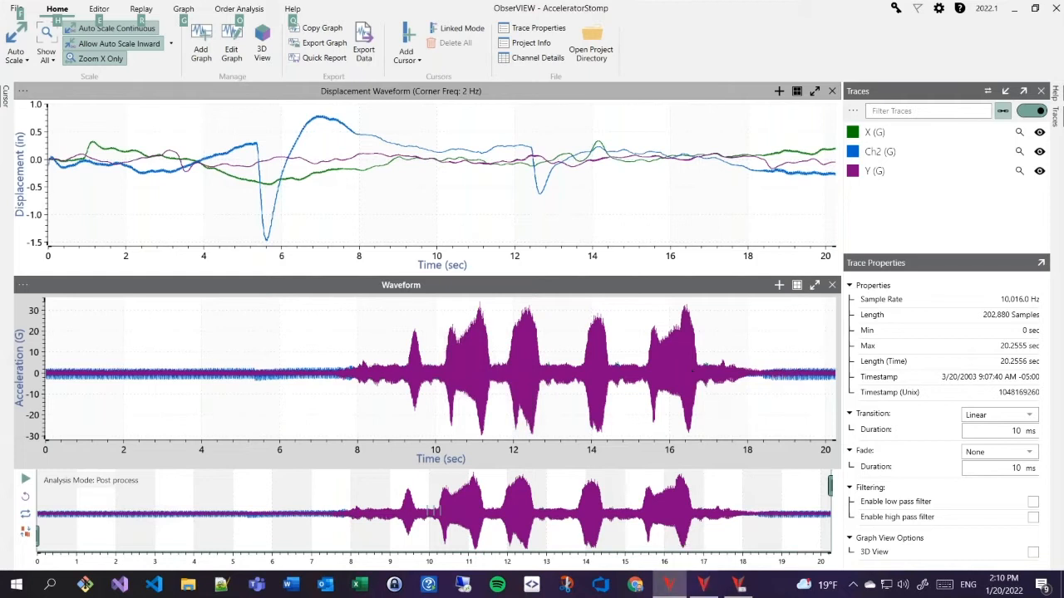
- Bring the empty Batch File Converter window forward and shift it slightly right
{"action": "left_click", "coordinate": [703, 585]}
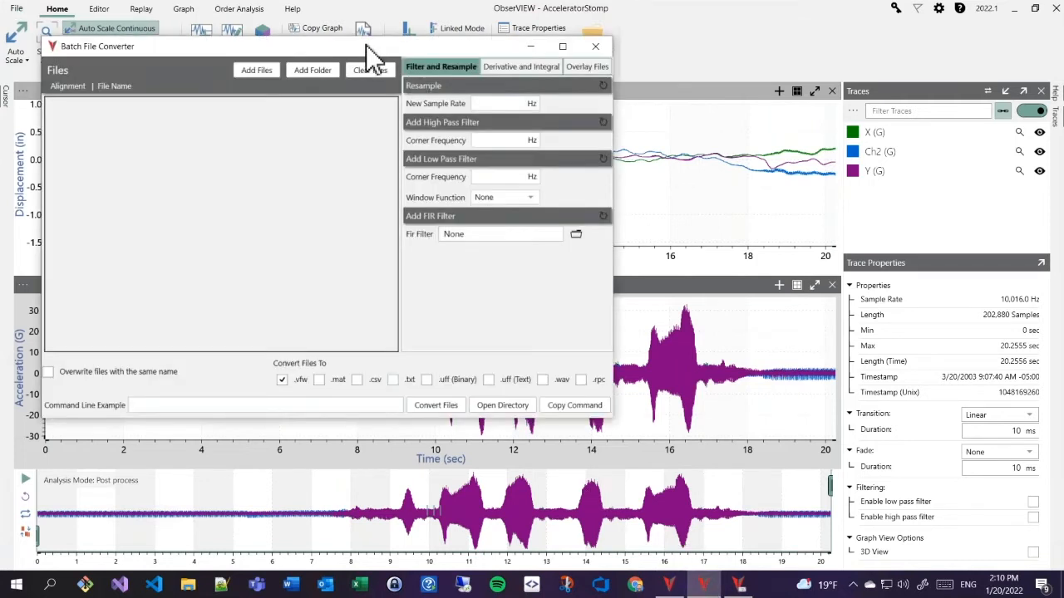
{"action": "left_click_drag", "start_coordinate": [354, 50], "coordinate": [396, 57]}
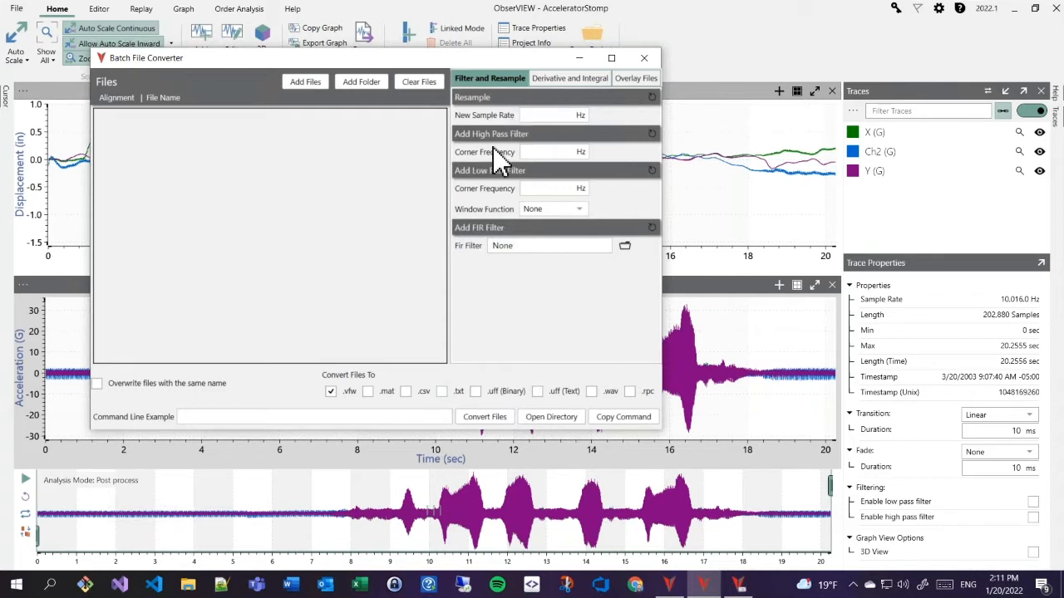
- Review the Derivative and Integral options, return to Filter and Resample, and start adding files
{"action": "left_click", "coordinate": [569, 81]}
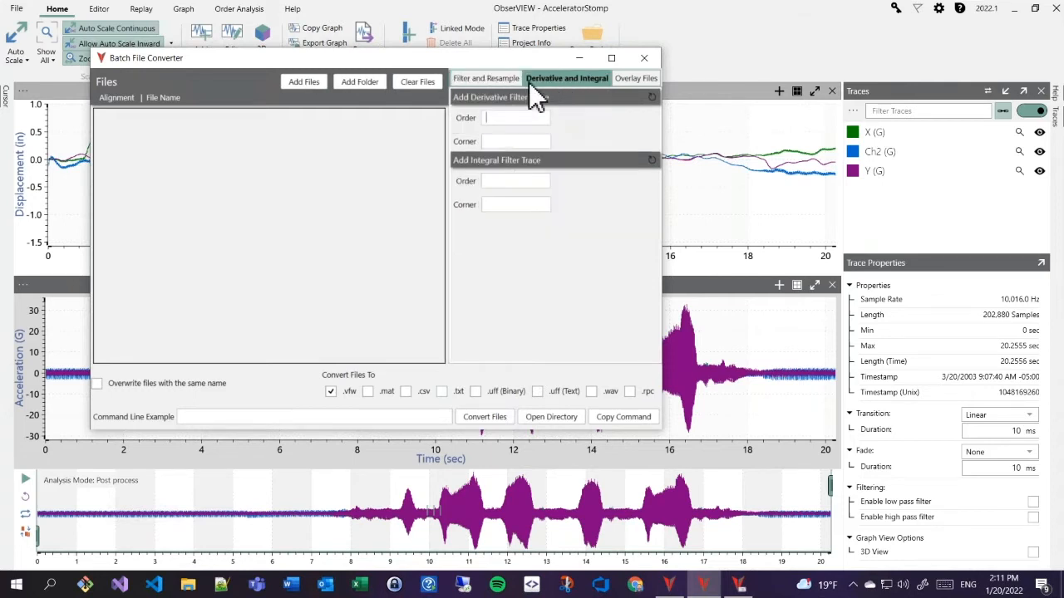
{"action": "left_click", "coordinate": [493, 83]}
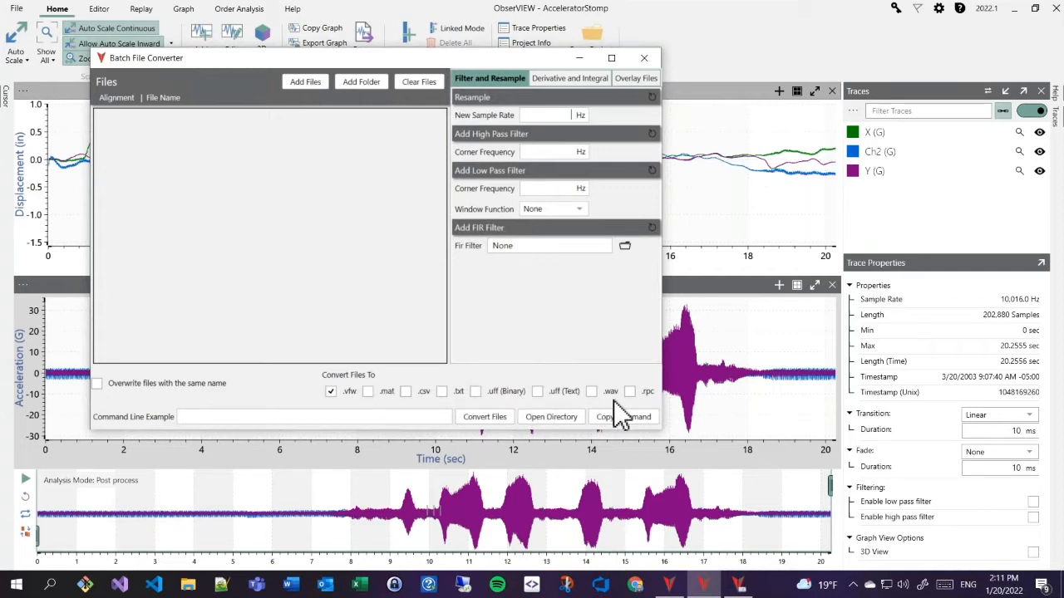
{"action": "left_click", "coordinate": [309, 83]}
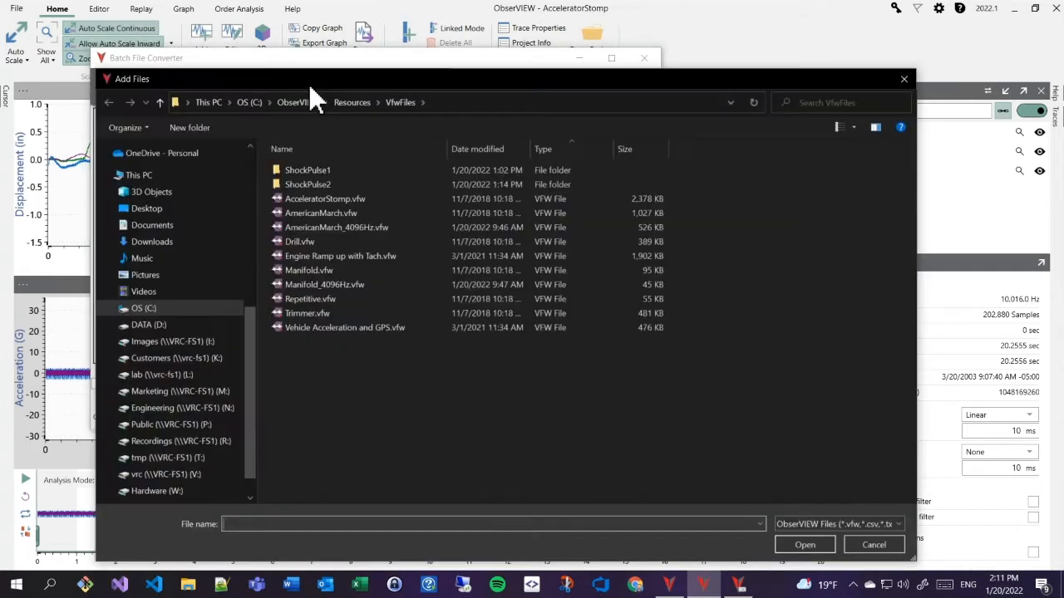
- Queue AcceleratorStomp.vfw and set its new sample rate to 1024 Hz
{"action": "double_click", "coordinate": [332, 200]}
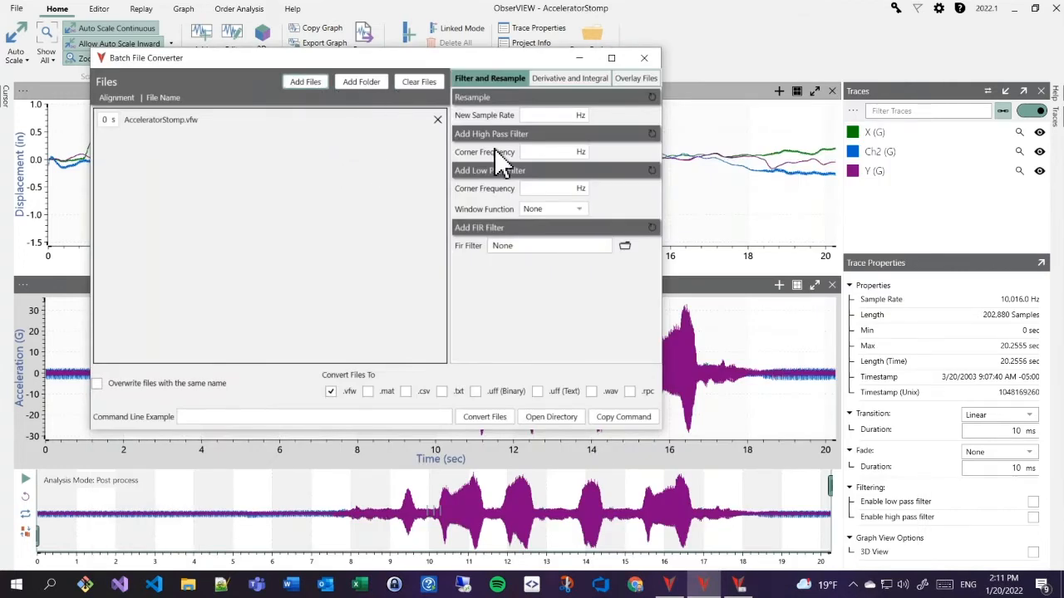
{"action": "left_click", "coordinate": [552, 116]}
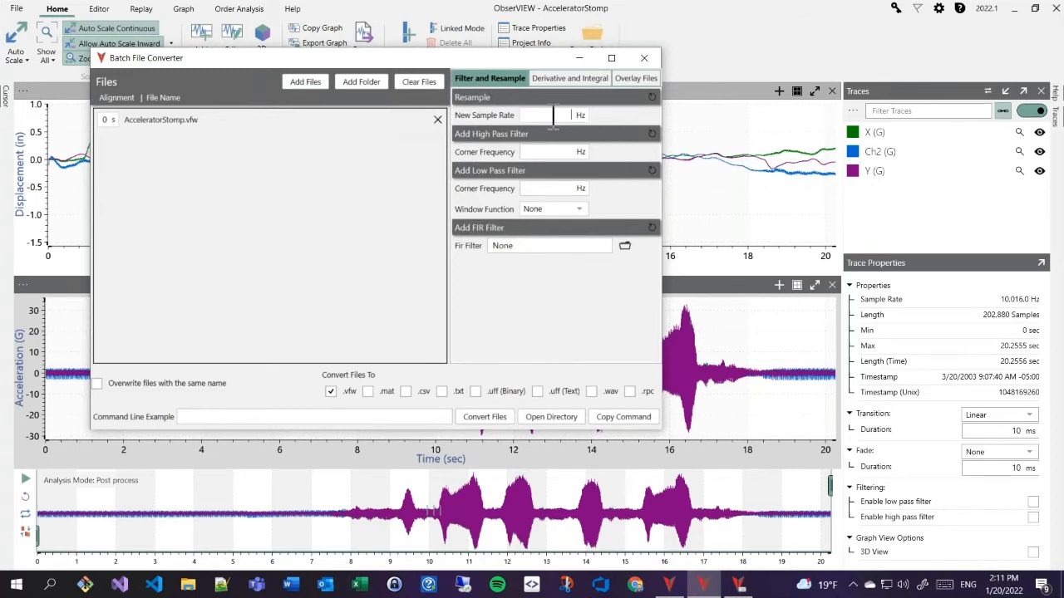
{"action": "type", "text": "1024"}
{"action": "key", "text": "Return"}
- Enable .csv output and choose not to overlay the files
{"action": "left_click", "coordinate": [406, 391]}
{"action": "left_click", "coordinate": [639, 79]}
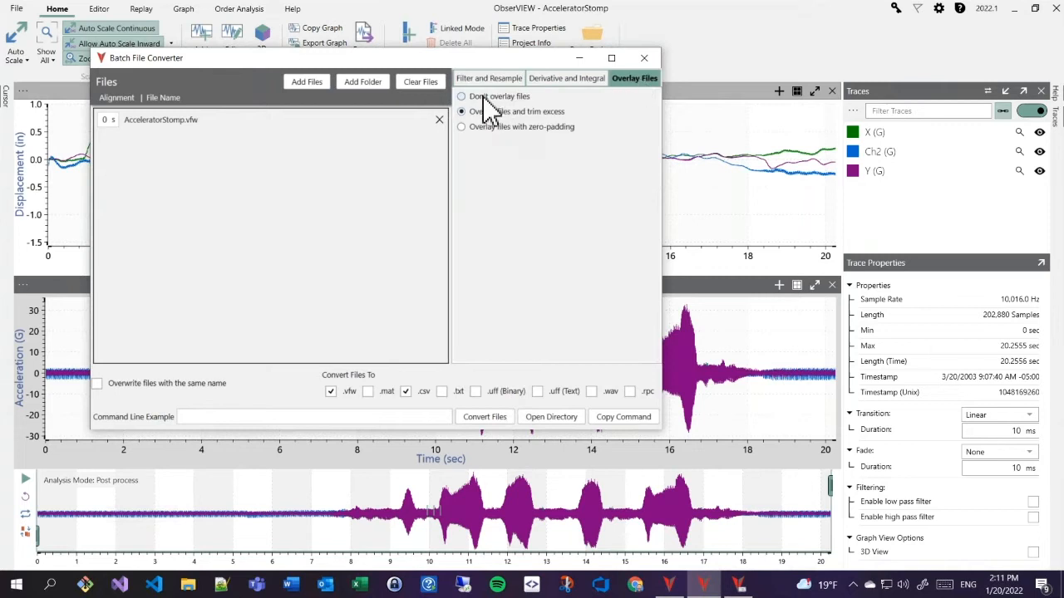
{"action": "left_click", "coordinate": [483, 96]}
{"action": "left_click", "coordinate": [498, 83]}
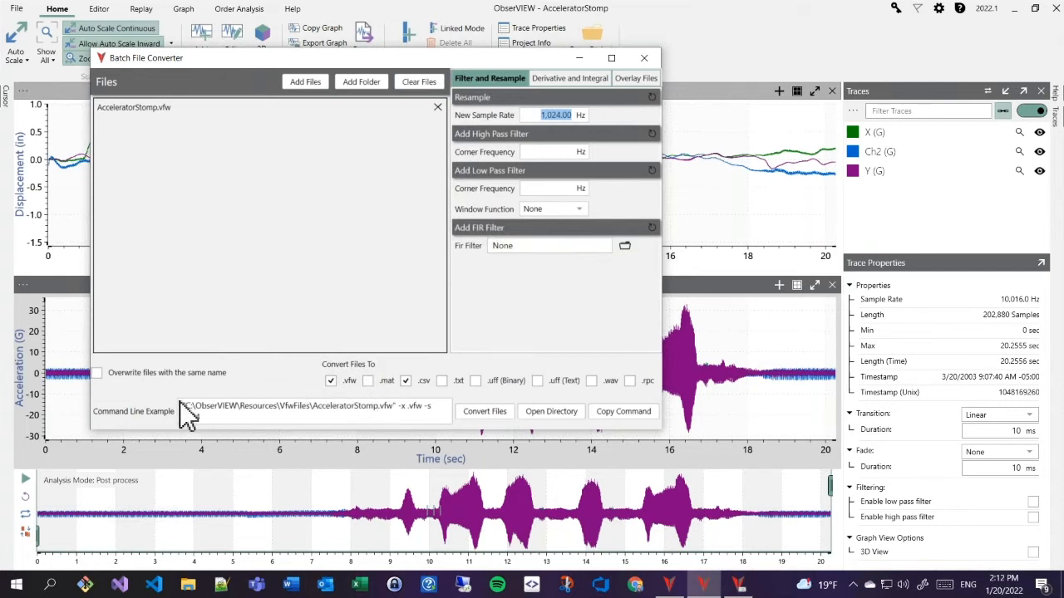
- Check the command line example, drop the .vfw output, convert to CSV, and open the output folder
{"action": "left_click_drag", "start_coordinate": [182, 407], "coordinate": [402, 409]}
{"action": "double_click", "coordinate": [403, 409]}
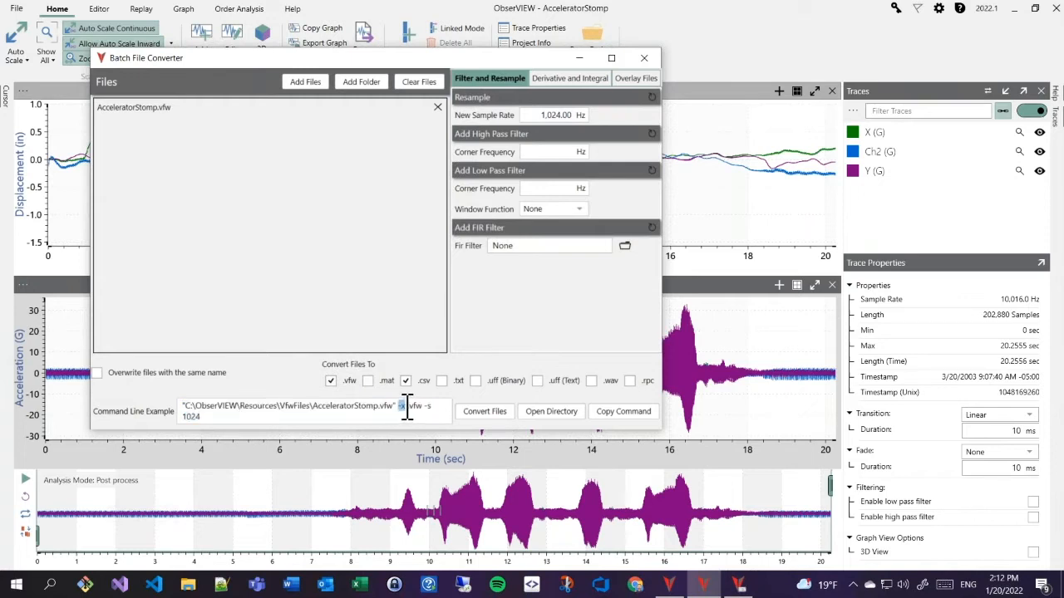
{"action": "left_click", "coordinate": [330, 382]}
{"action": "left_click", "coordinate": [475, 409]}
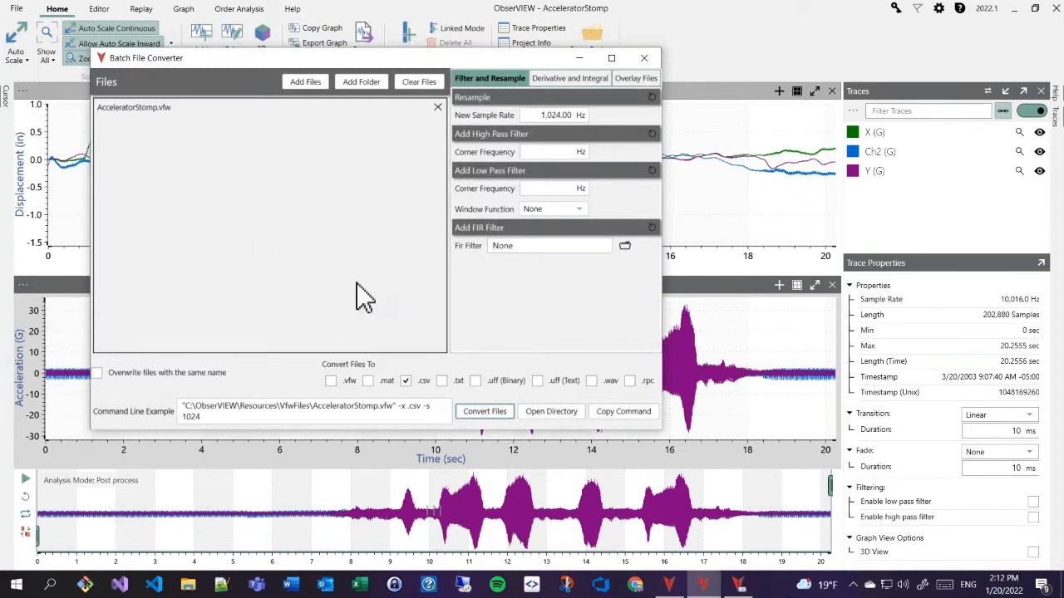
{"action": "left_click", "coordinate": [551, 413]}
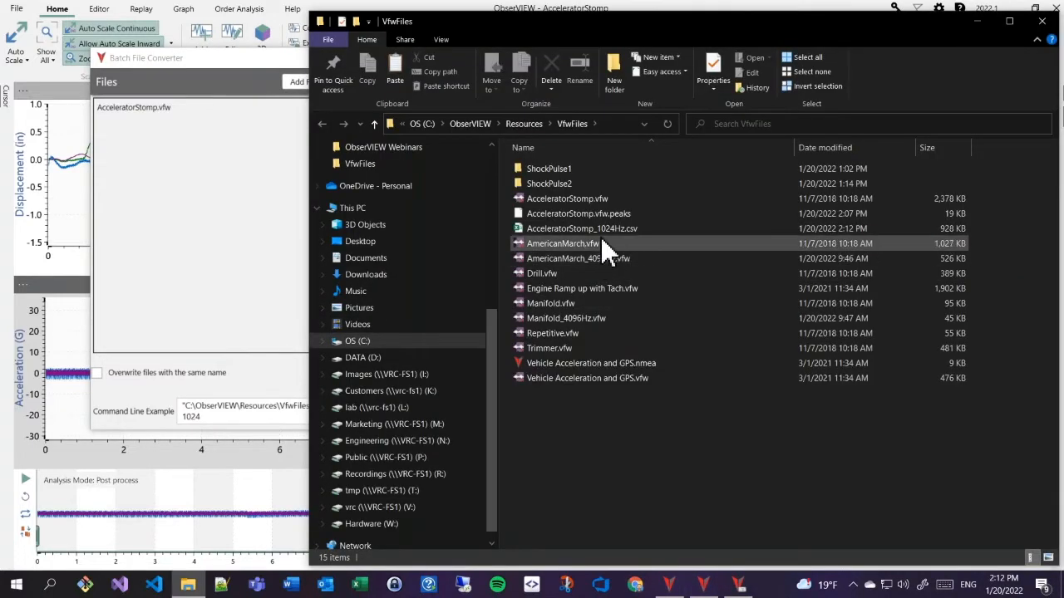
- Select AcceleratorStomp_1024Hz.csv, move and minimize the VfwFiles folder, then return to the presentation
{"action": "left_click", "coordinate": [593, 231]}
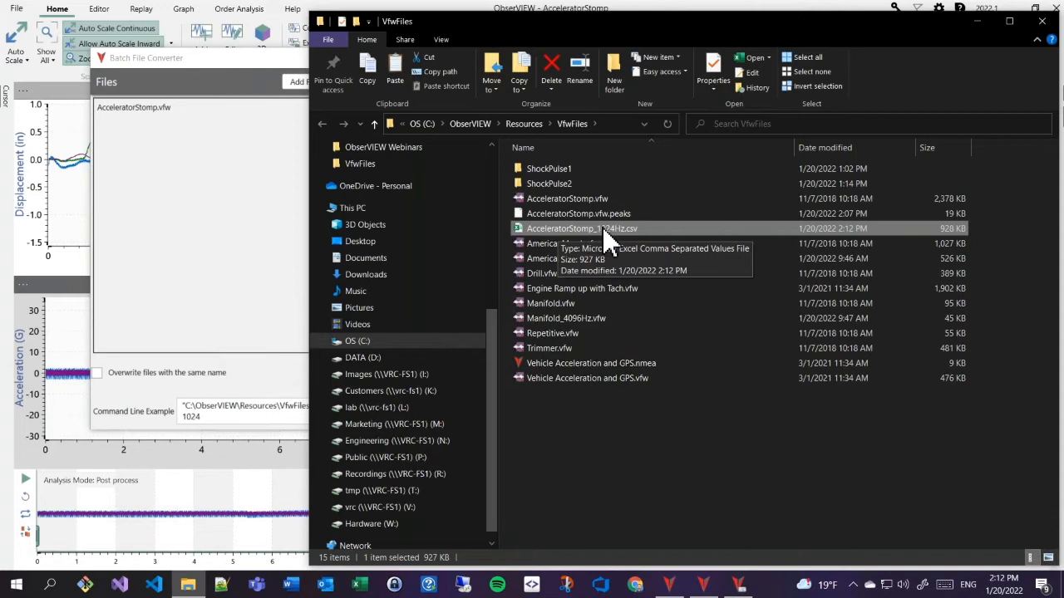
{"action": "left_click_drag", "start_coordinate": [609, 30], "coordinate": [407, 31]}
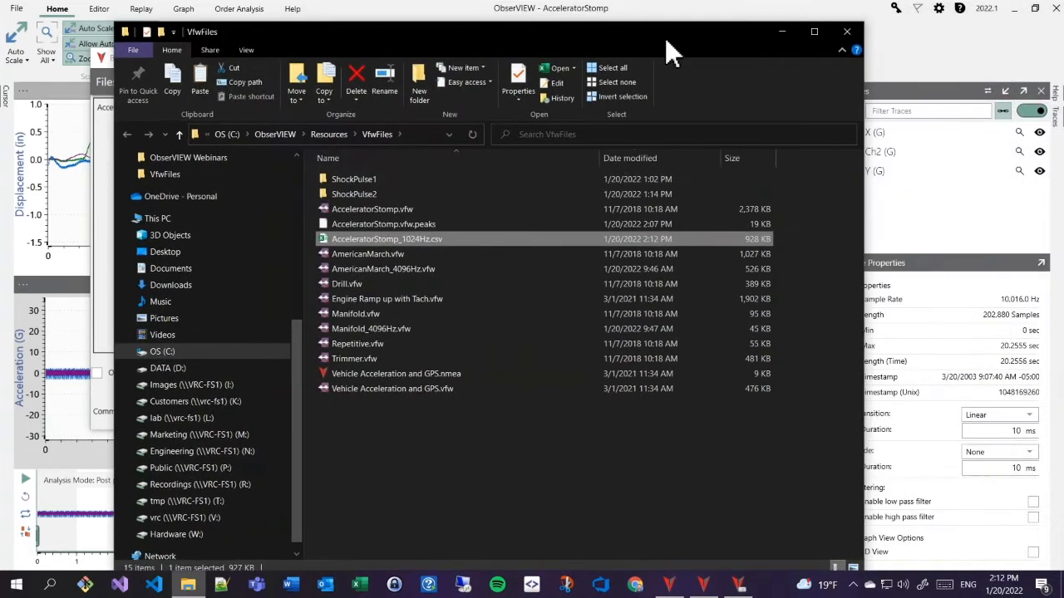
{"action": "left_click", "coordinate": [782, 33]}
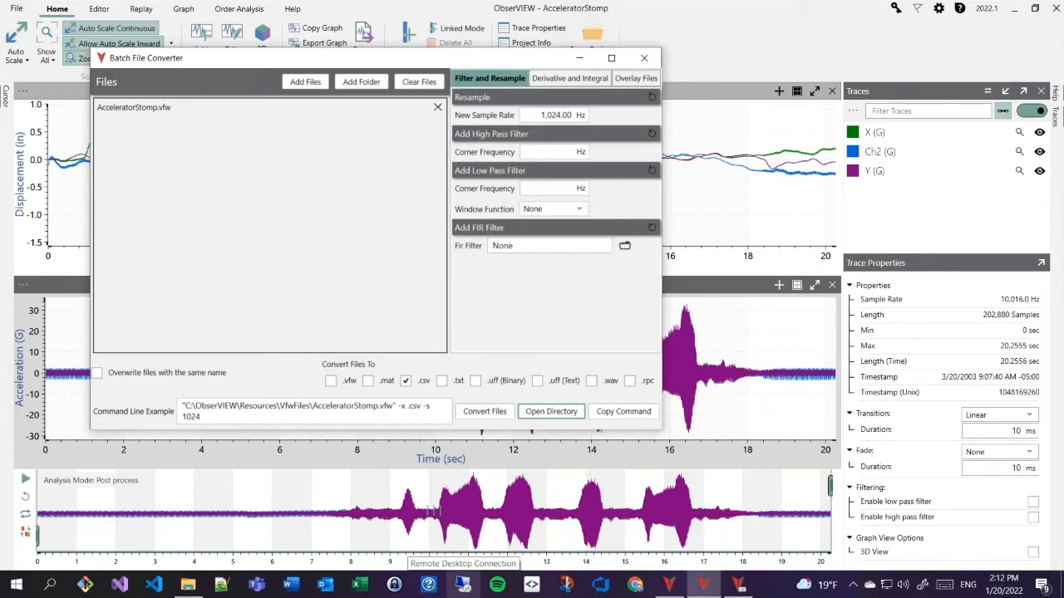
{"action": "key", "text": "alt+Tab"}
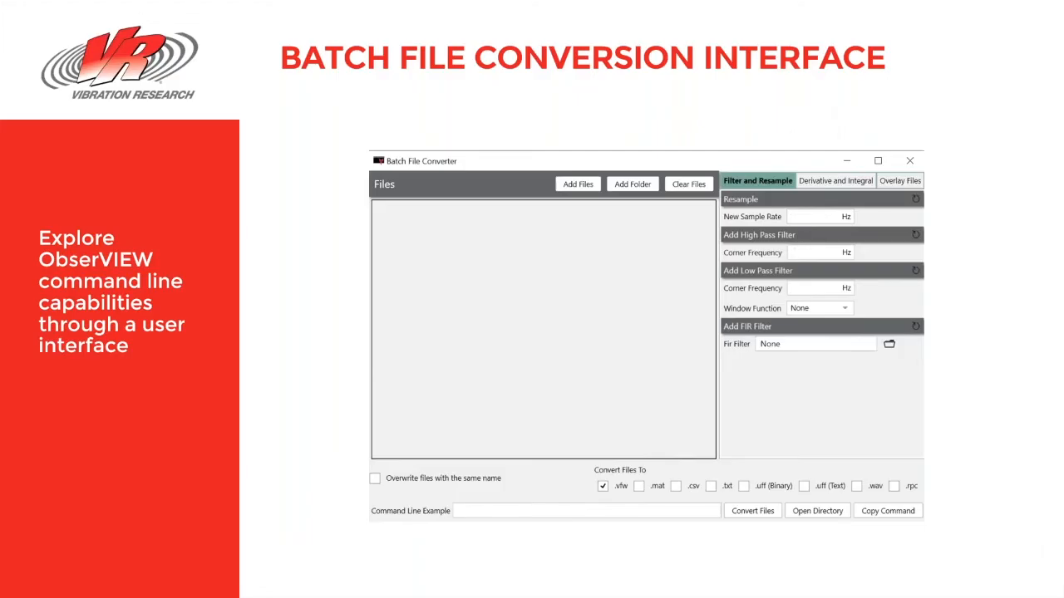
- Advance to the Overlay Recordings slide, then switch back to ObserVIEW's Batch File Converter
{"action": "key", "text": "Right"}
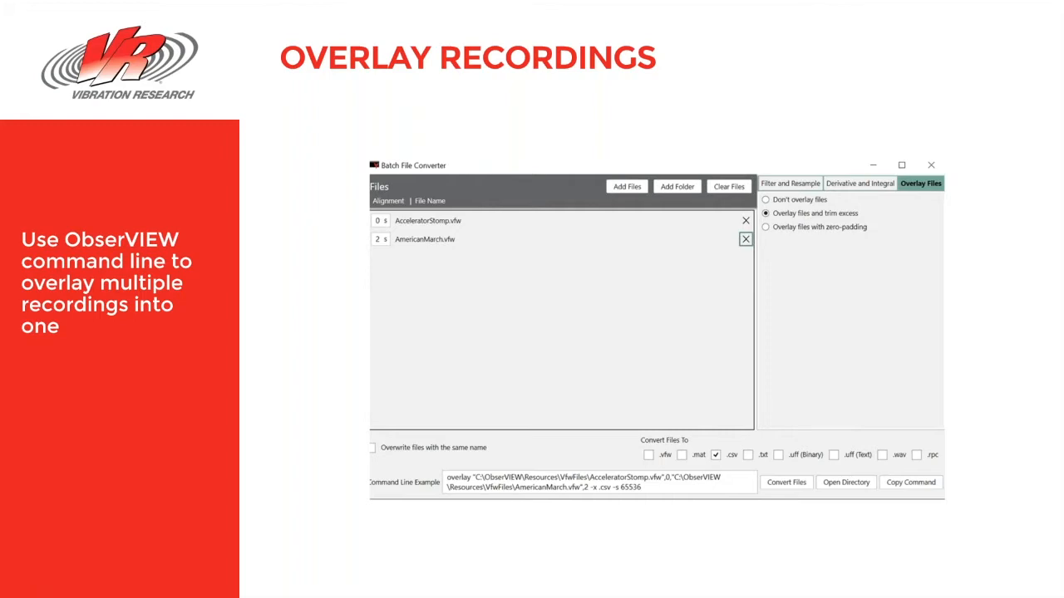
{"action": "key", "text": "alt+Tab"}
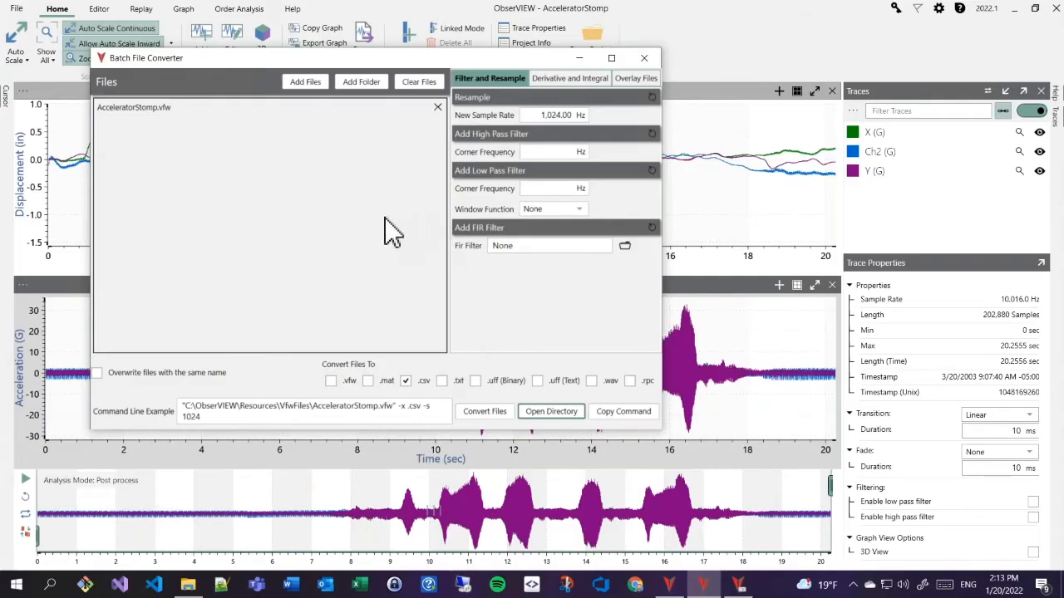
- Show the Overlay Files options, where 'Don't overlay files' is selected for AcceleratorStomp.vfw
{"action": "left_click", "coordinate": [651, 83]}
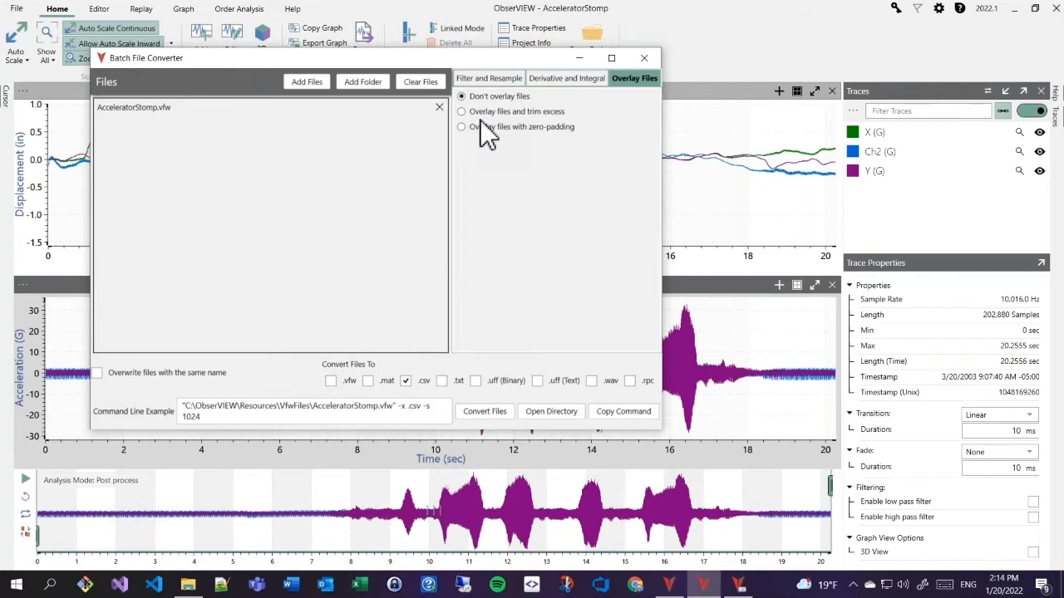
- Replace AcceleratorStomp.vfw with AmericanMarch_4096Hz.vfw and Manifold_4096Hz.vfw, set to 'Overlay files and trim excess'
{"action": "left_click", "coordinate": [302, 86]}
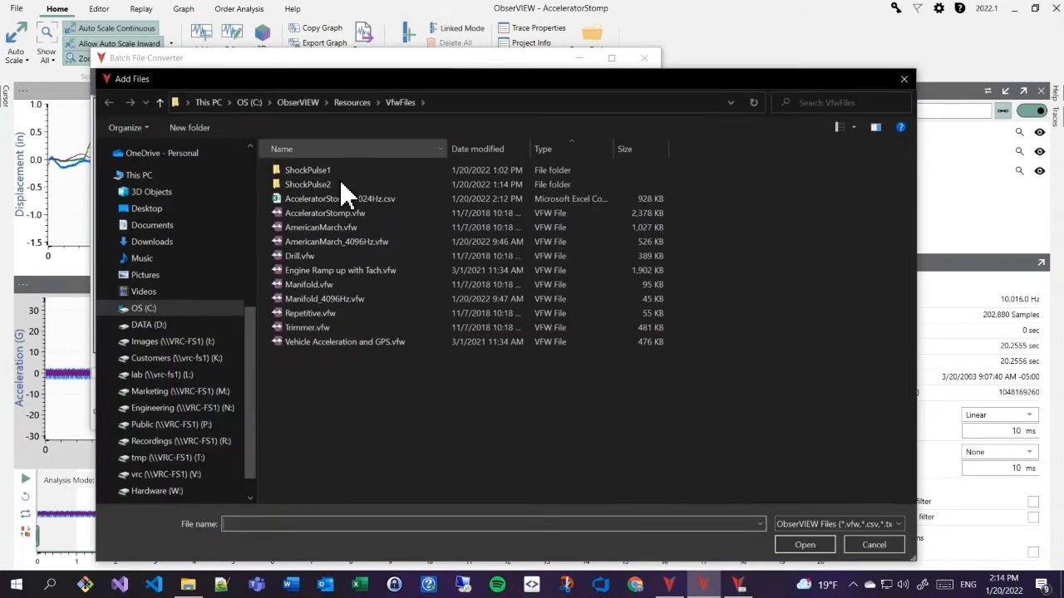
{"action": "double_click", "coordinate": [354, 240]}
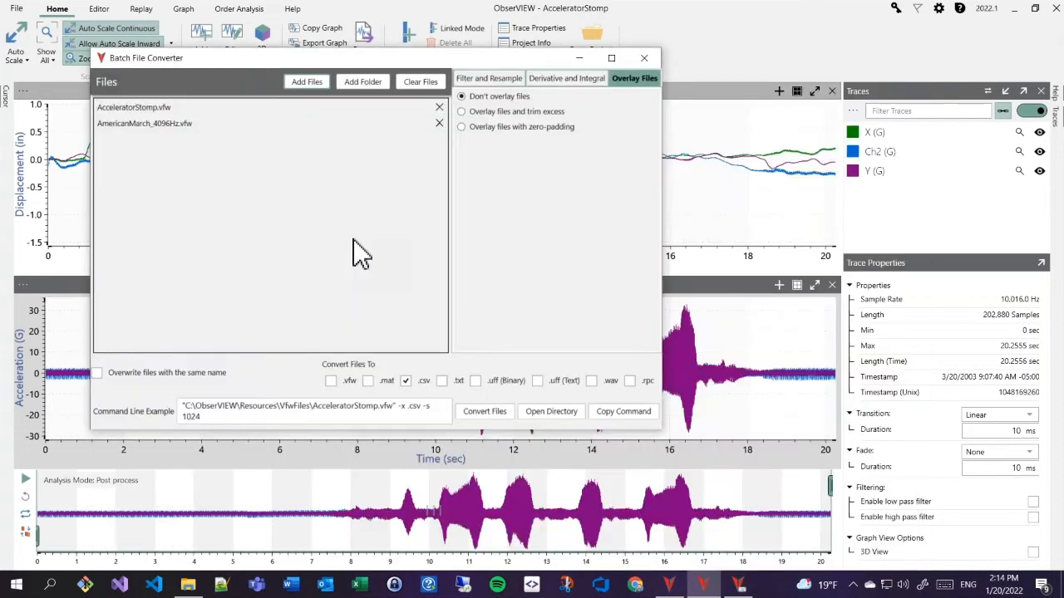
{"action": "left_click", "coordinate": [442, 108]}
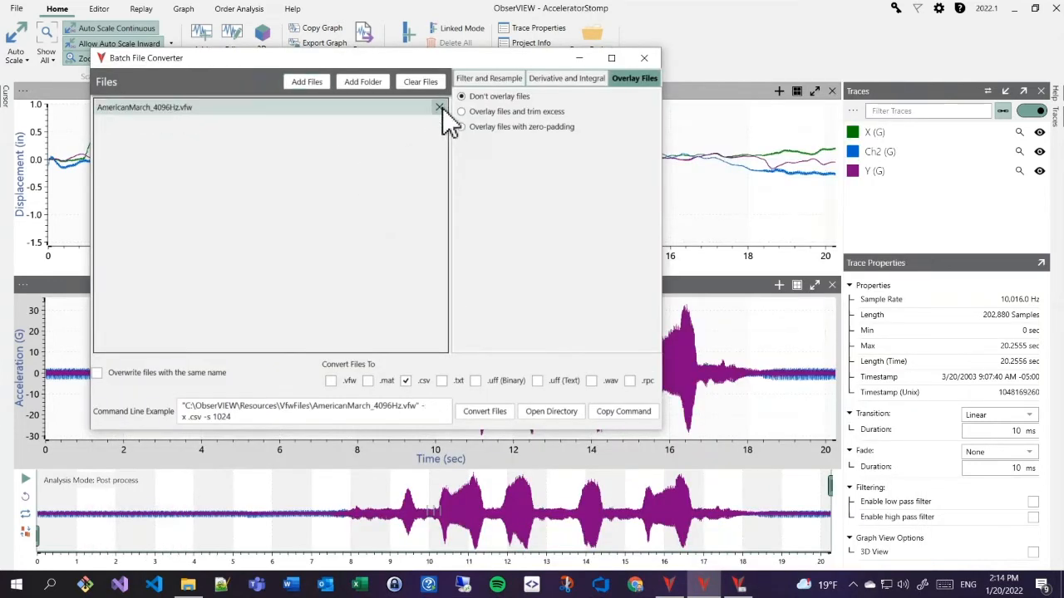
{"action": "left_click", "coordinate": [311, 80]}
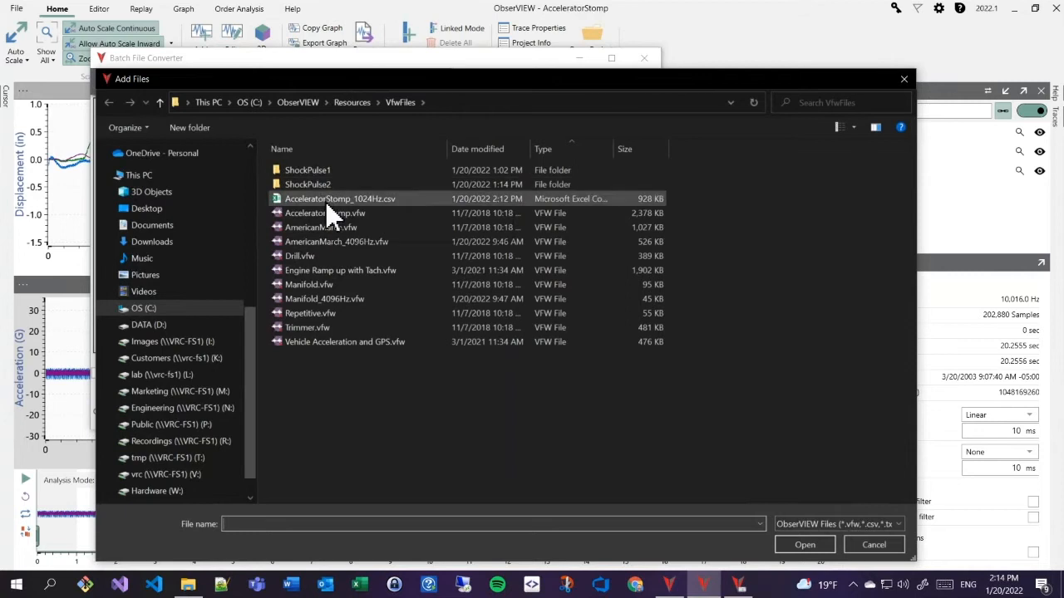
{"action": "double_click", "coordinate": [321, 301]}
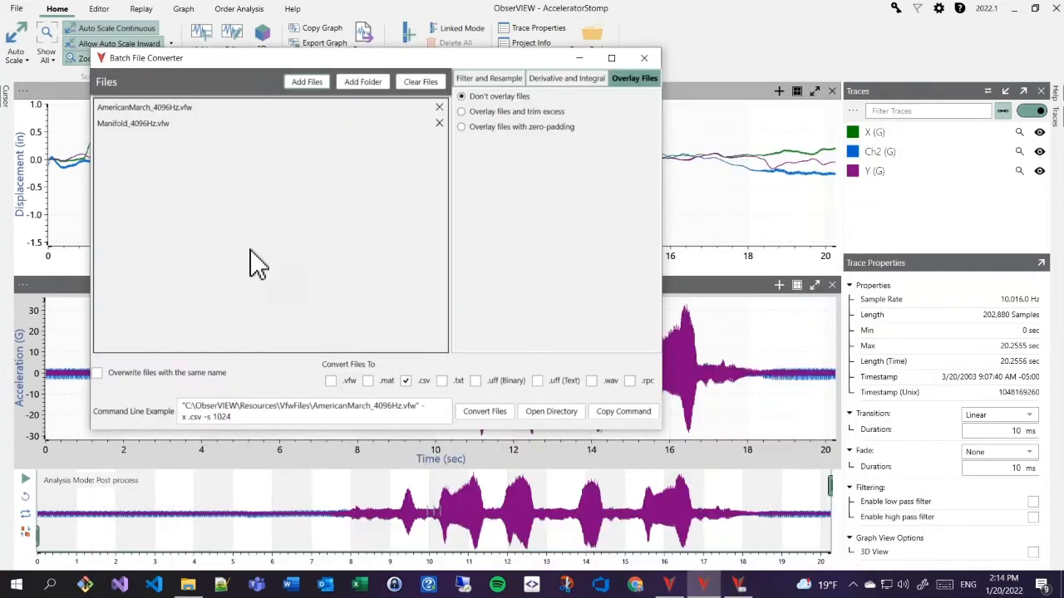
{"action": "left_click", "coordinate": [479, 110]}
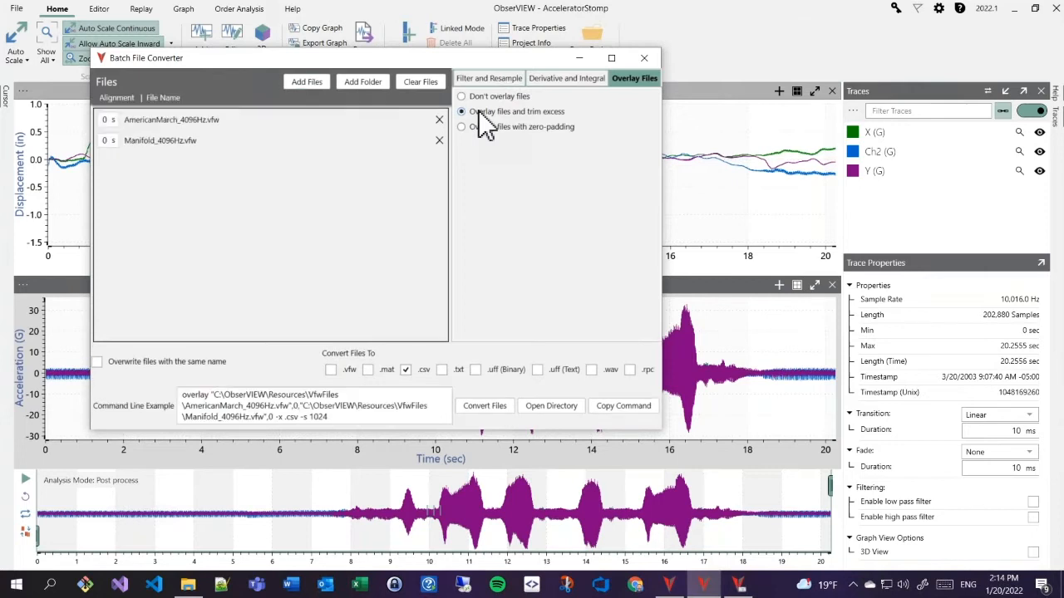
- Align AmericanMarch_4096Hz.vfw at 2 s and check the overlay, offset, -x and 1024 values in the example command
{"action": "double_click", "coordinate": [104, 120]}
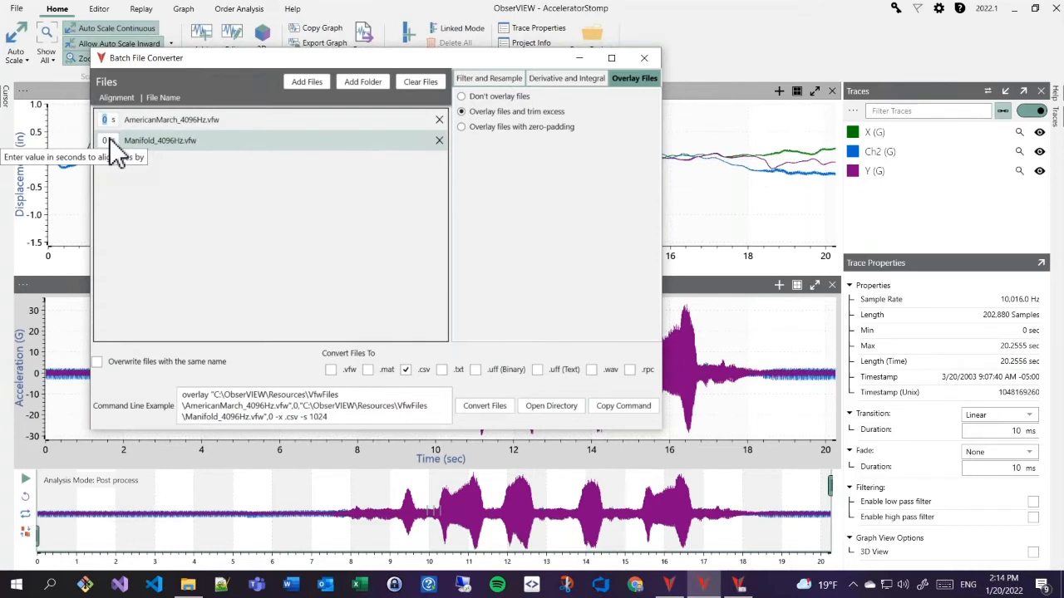
{"action": "type", "text": "2"}
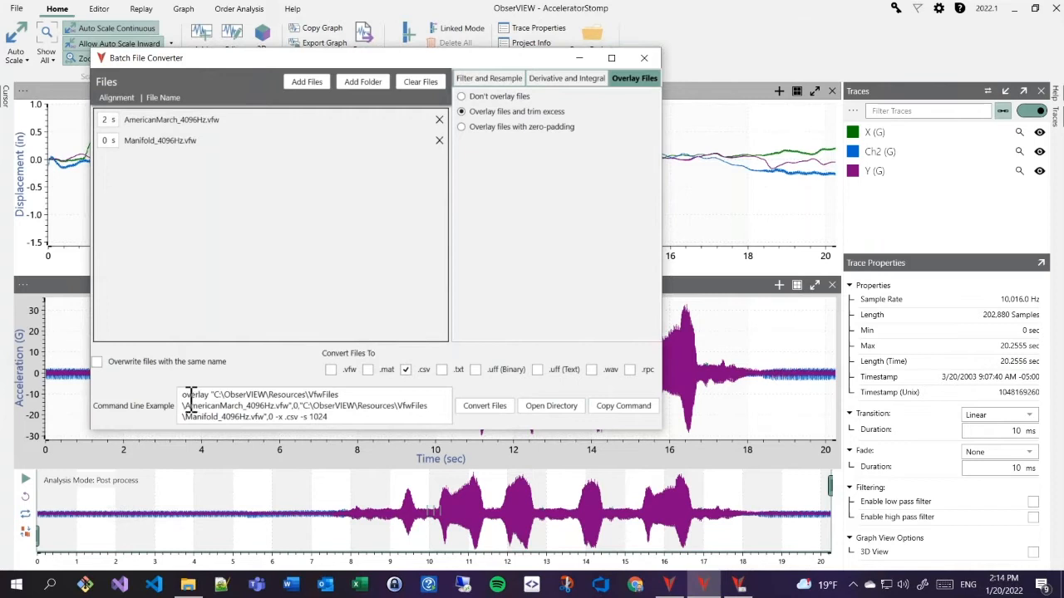
{"action": "left_click_drag", "start_coordinate": [183, 394], "coordinate": [336, 405]}
{"action": "double_click", "coordinate": [295, 406]}
{"action": "double_click", "coordinate": [280, 418]}
{"action": "double_click", "coordinate": [324, 417]}
{"action": "left_click", "coordinate": [515, 78]}
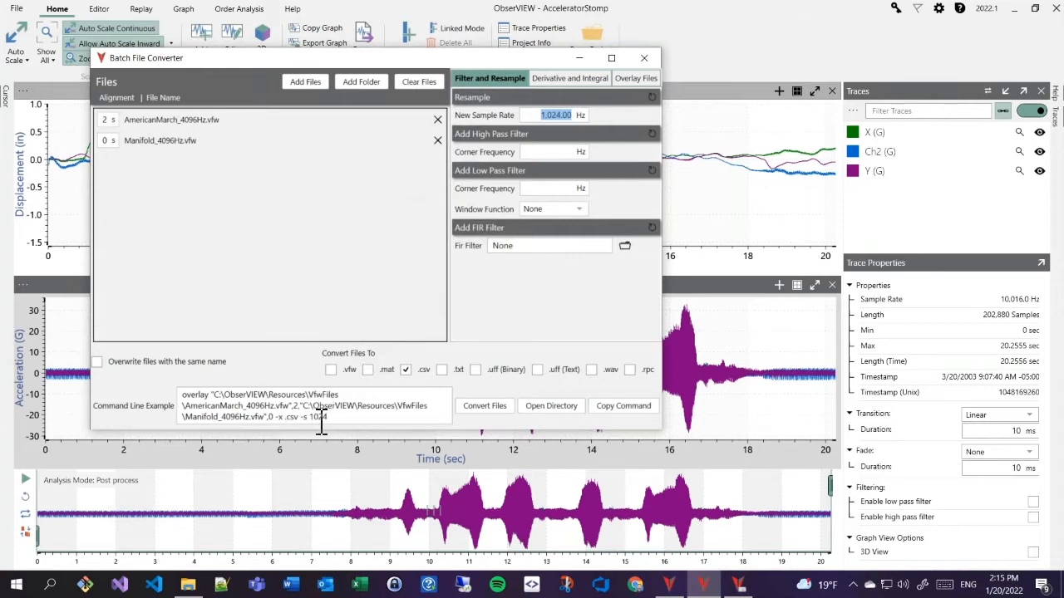
- Convert to AmericanMarch_4096Hz_Overlay_1024Hz.csv, confirm it in the VfwFiles folder, and return to the slides
{"action": "left_click", "coordinate": [509, 412]}
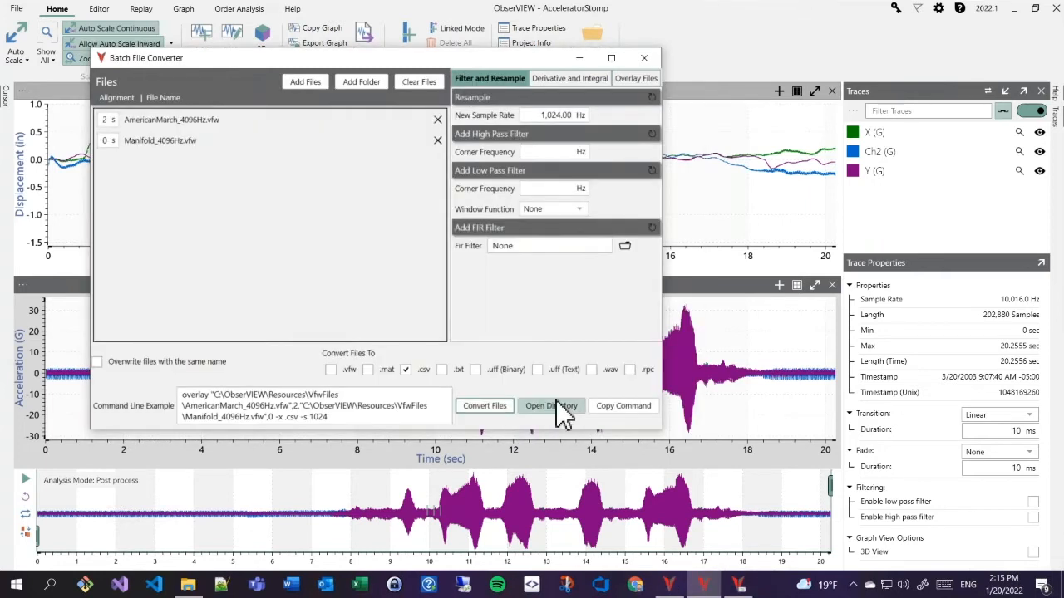
{"action": "left_click", "coordinate": [562, 413]}
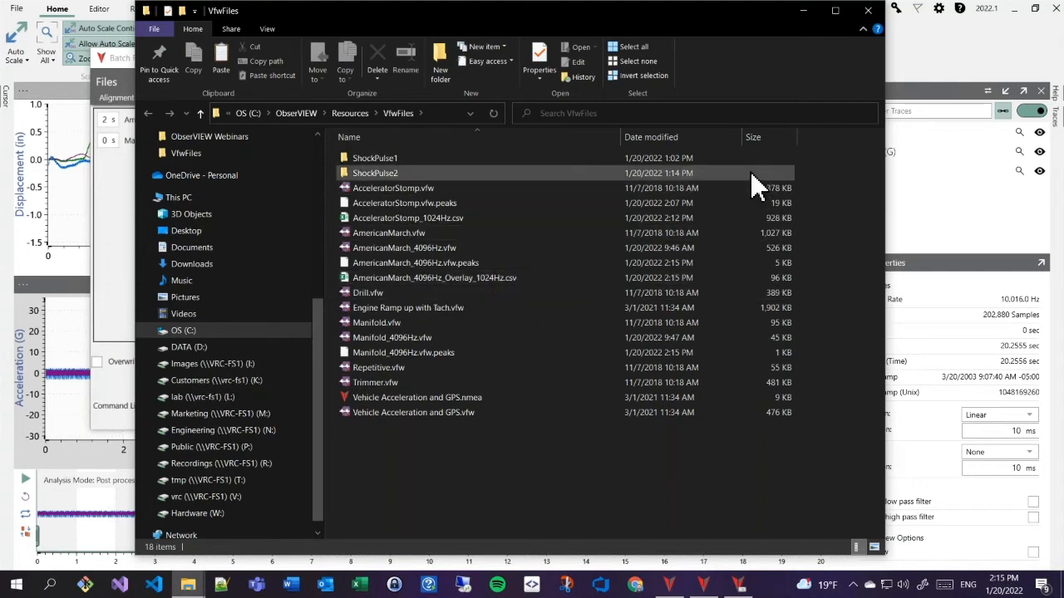
{"action": "key", "text": "alt+Tab"}
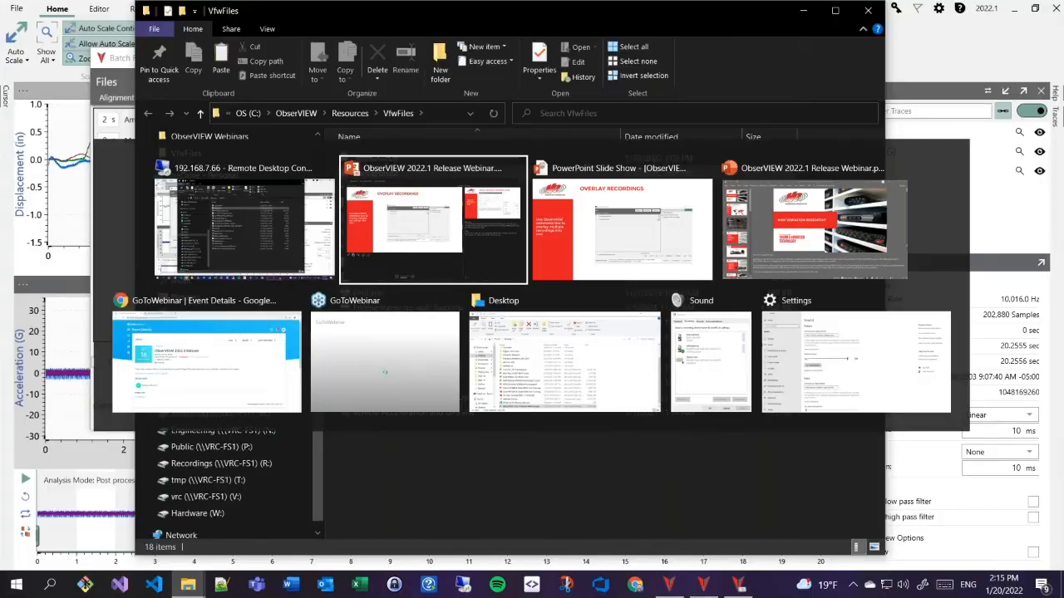
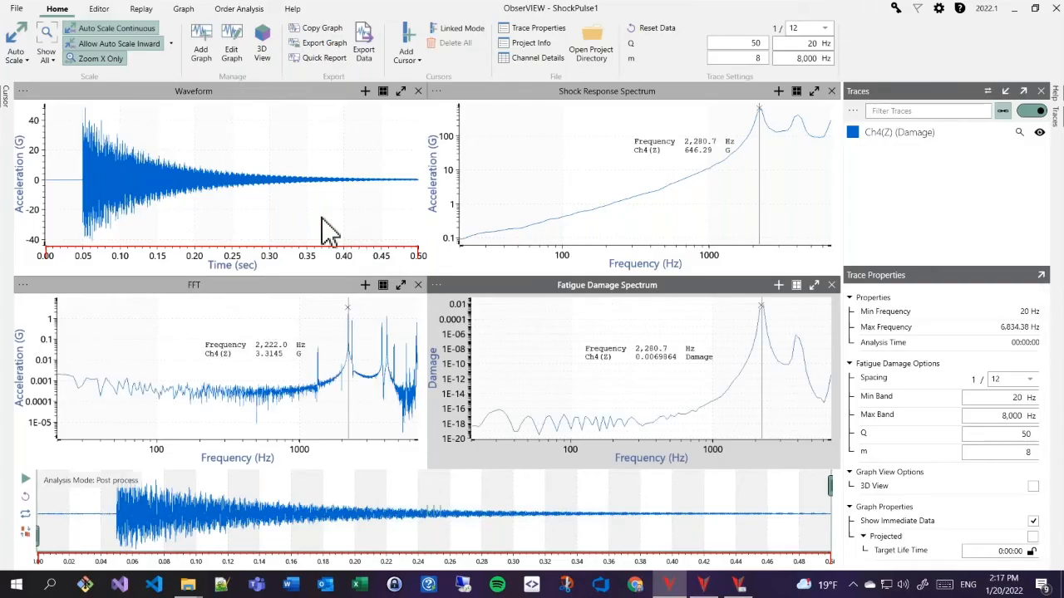
{"action": "left_click", "coordinate": [309, 138]}
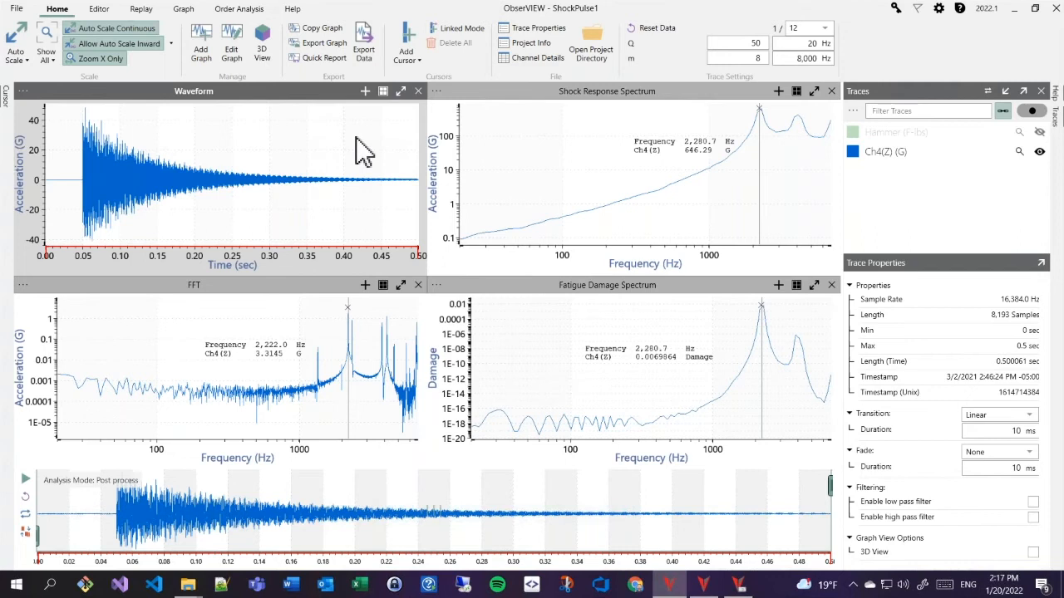
{"action": "left_click", "coordinate": [545, 153]}
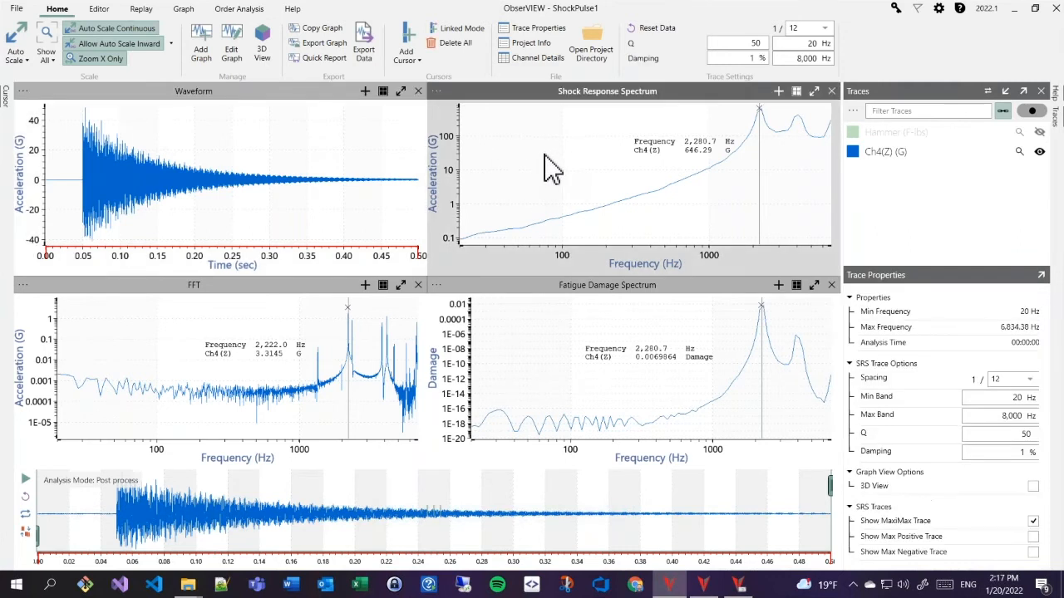
{"action": "left_click", "coordinate": [529, 316]}
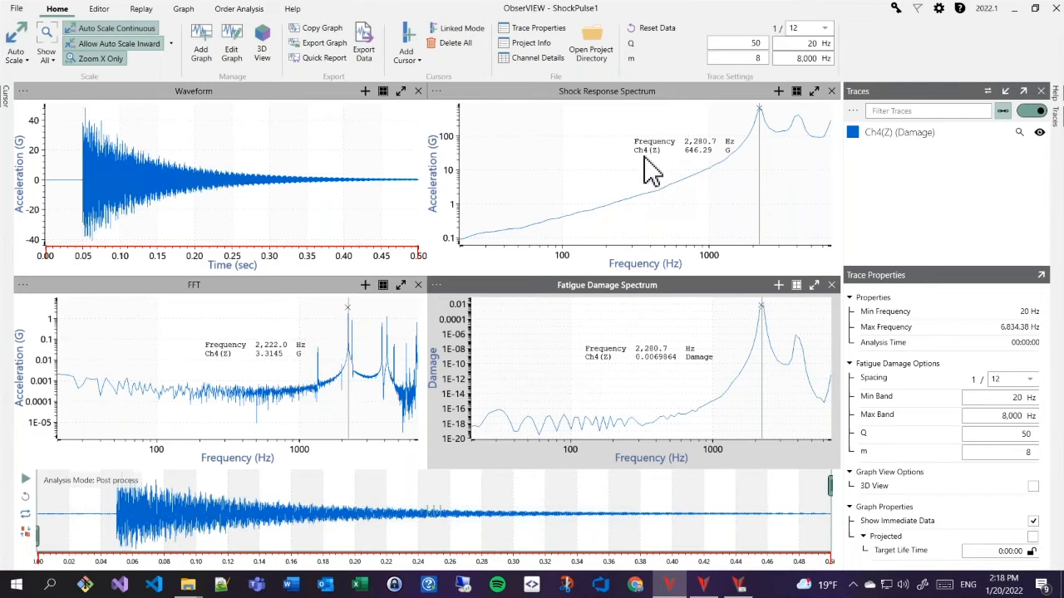
- Open the ShockPulse2 project from the File menu's recent files list
{"action": "left_click", "coordinate": [21, 15]}
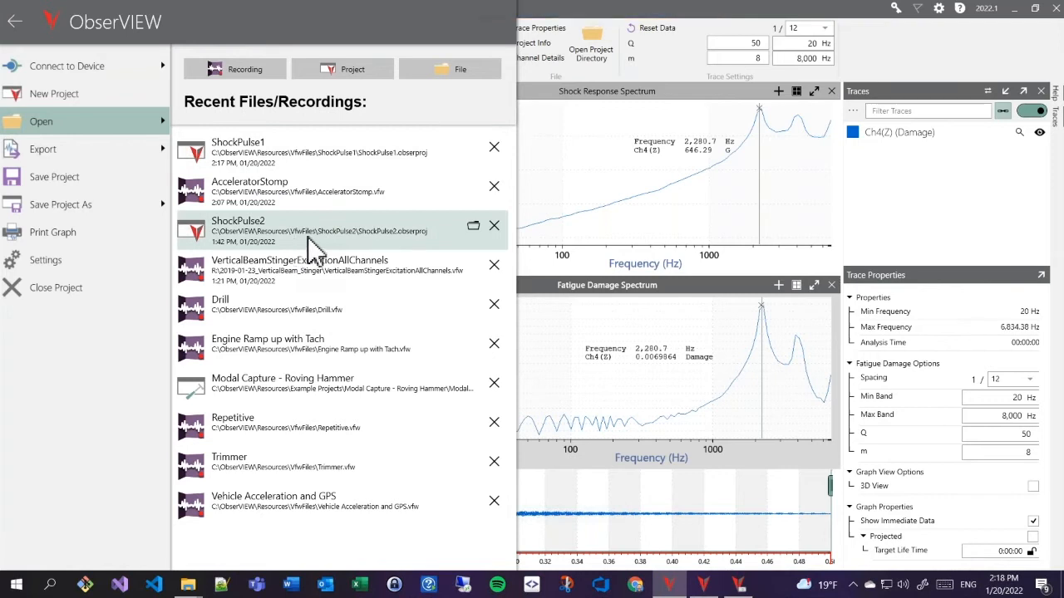
{"action": "left_click", "coordinate": [417, 231]}
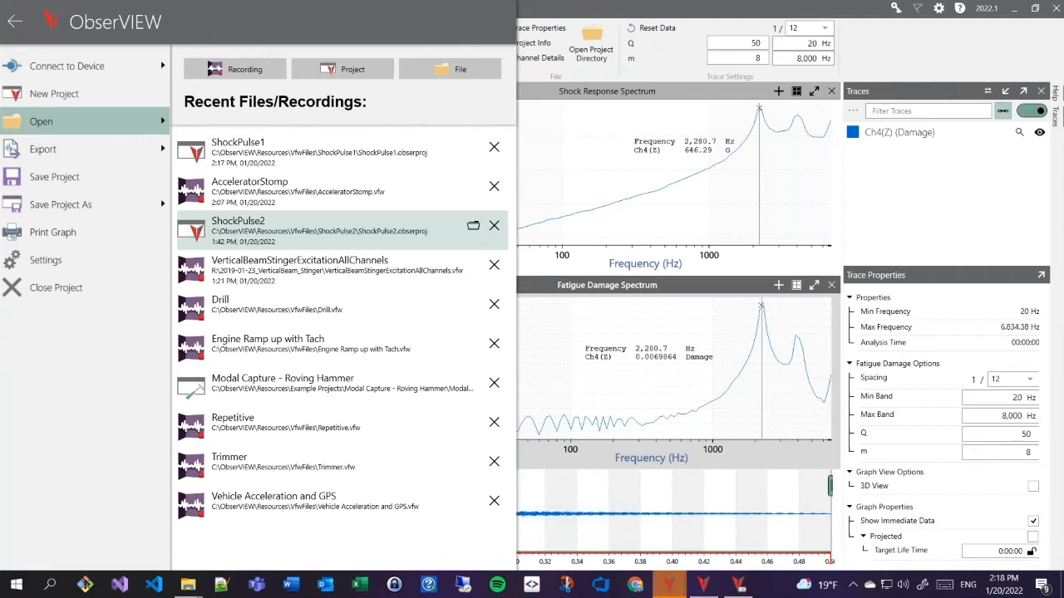
{"action": "mouse_move", "coordinate": [703, 581]}
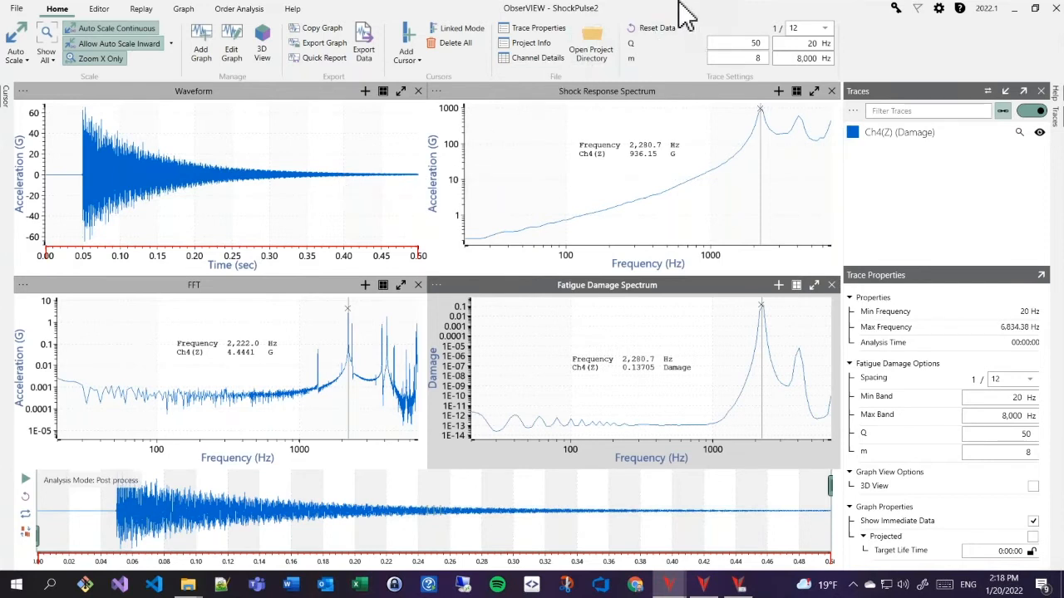
- Copy ShockPulse2's Shock Response Spectrum graph, then bring ShockPulse1's SRS graph back to the front
{"action": "left_click_drag", "start_coordinate": [666, 10], "coordinate": [415, 196]}
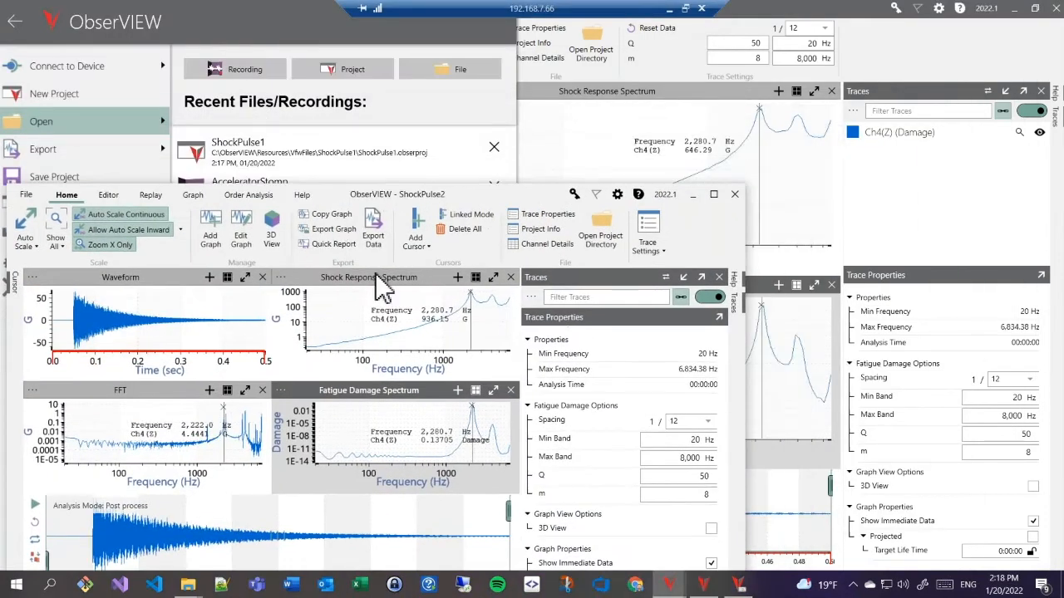
{"action": "left_click", "coordinate": [336, 324]}
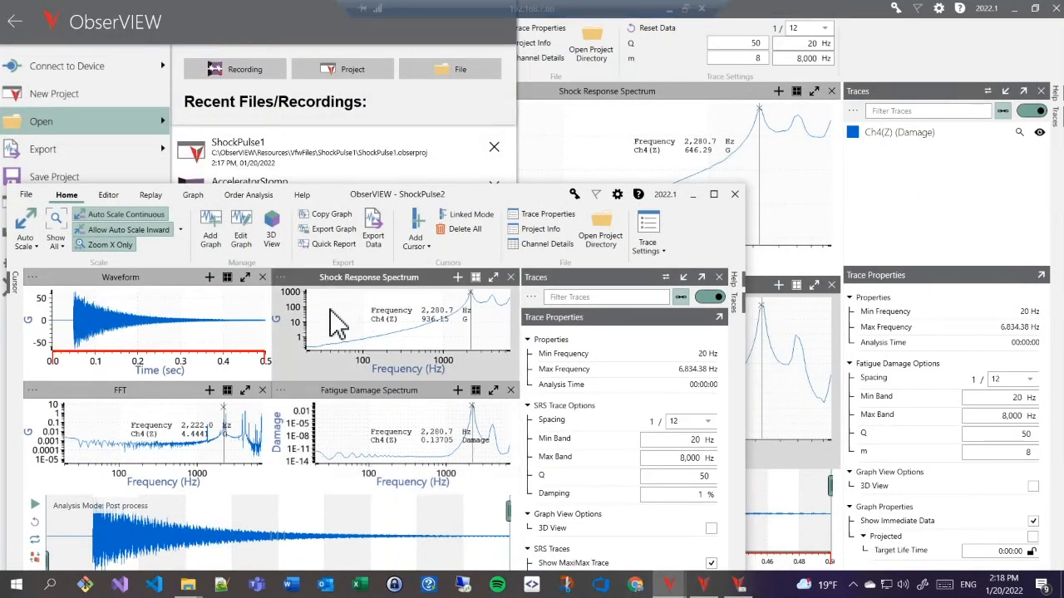
{"action": "right_click", "coordinate": [336, 324]}
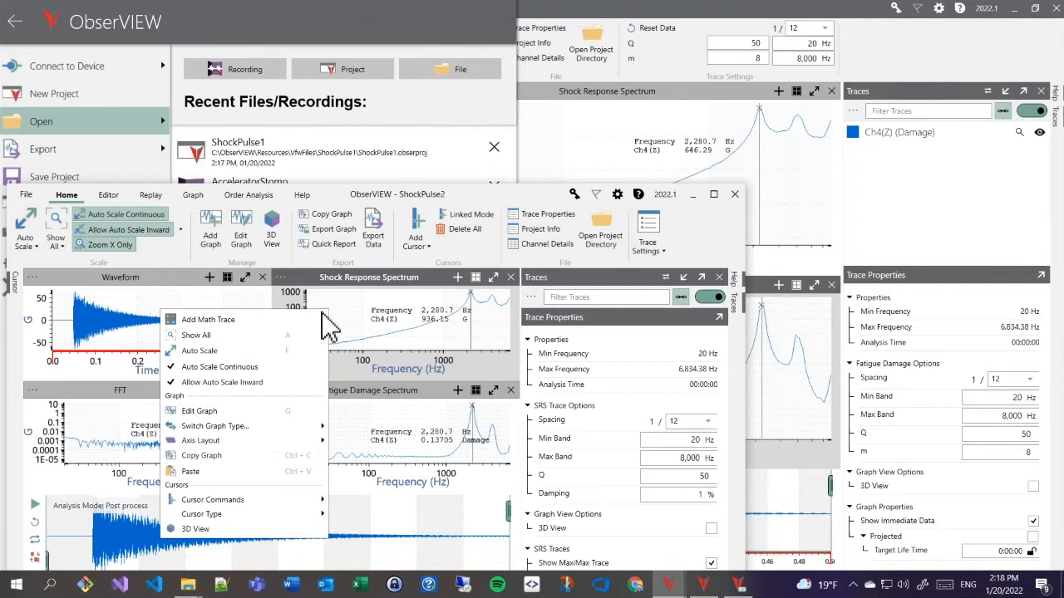
{"action": "left_click", "coordinate": [217, 462]}
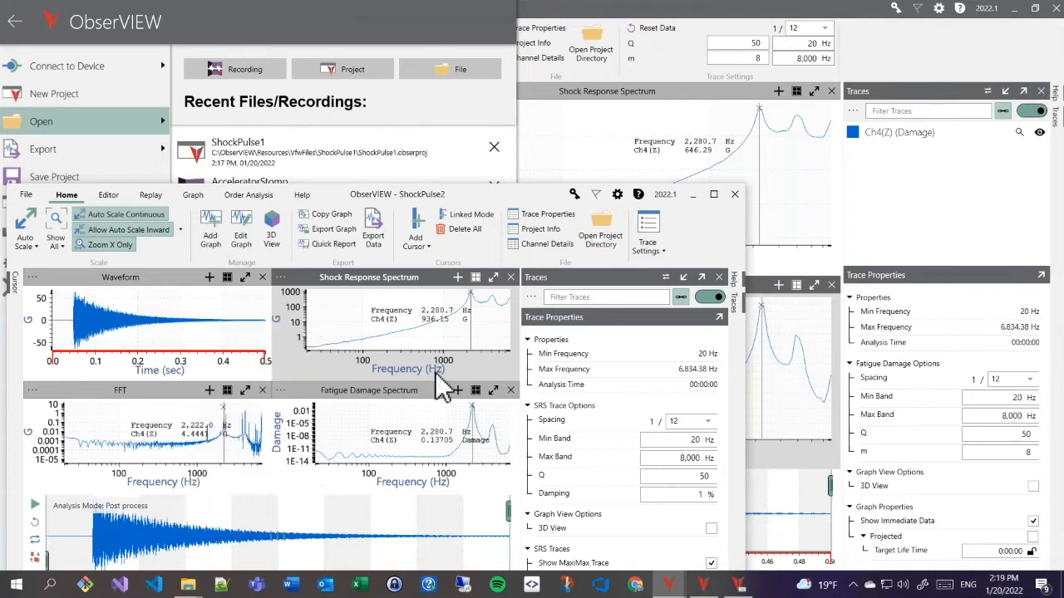
{"action": "left_click", "coordinate": [564, 152]}
{"action": "right_click", "coordinate": [565, 151]}
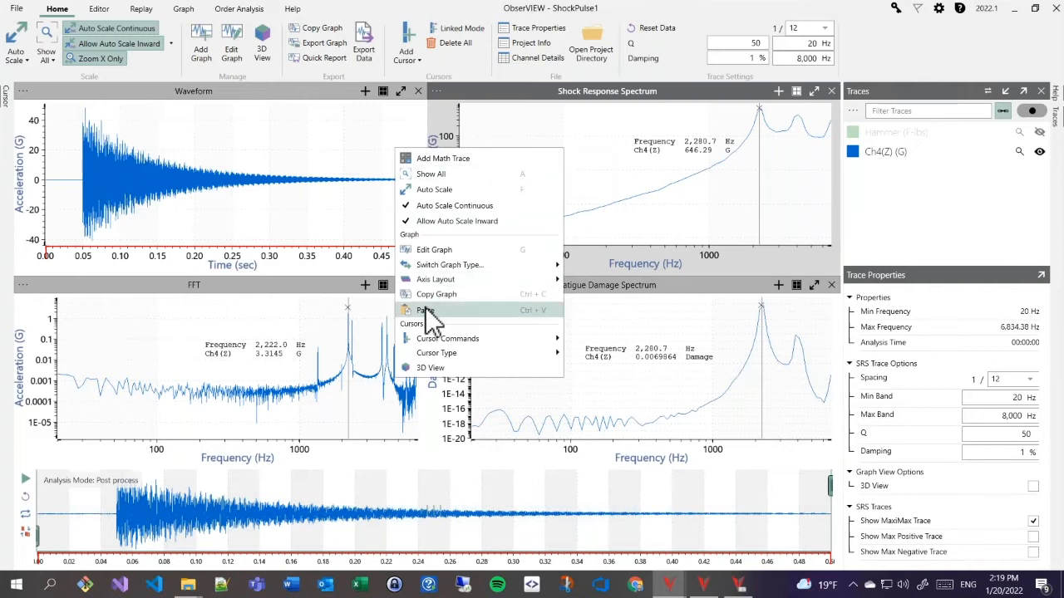
- Paste ShockPulse2's SRS as Ch4(Z)-1 onto ShockPulse1's SRS, with the cursor near 2,280 Hz
{"action": "left_click", "coordinate": [426, 309]}
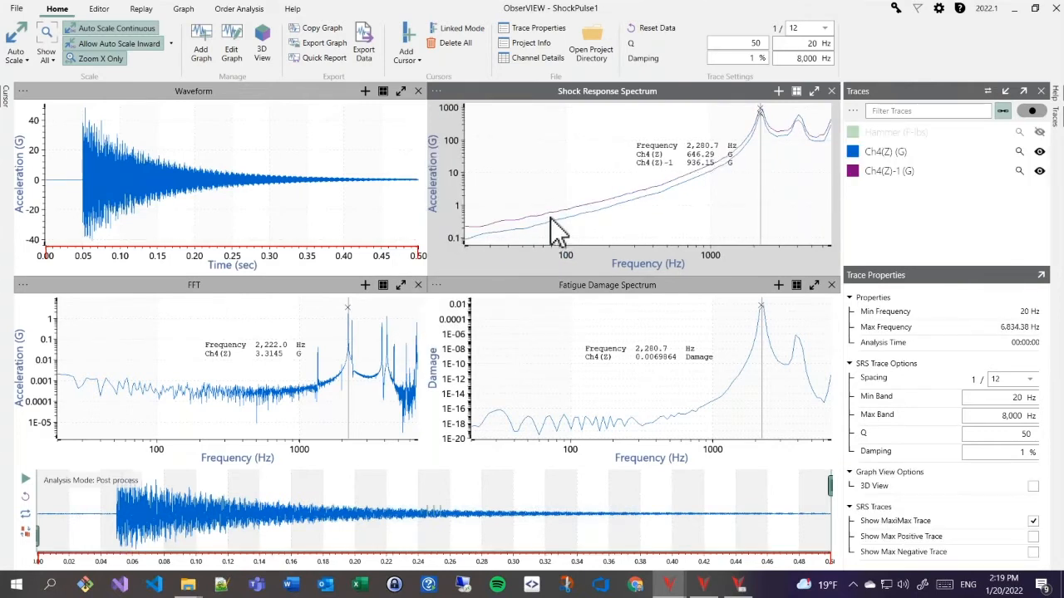
{"action": "left_click_drag", "start_coordinate": [686, 175], "coordinate": [582, 171]}
{"action": "mouse_move", "coordinate": [761, 164]}
{"action": "left_mouse_down"}
{"action": "mouse_move", "coordinate": [750, 169]}
{"action": "mouse_move", "coordinate": [761, 164]}
{"action": "left_mouse_up"}
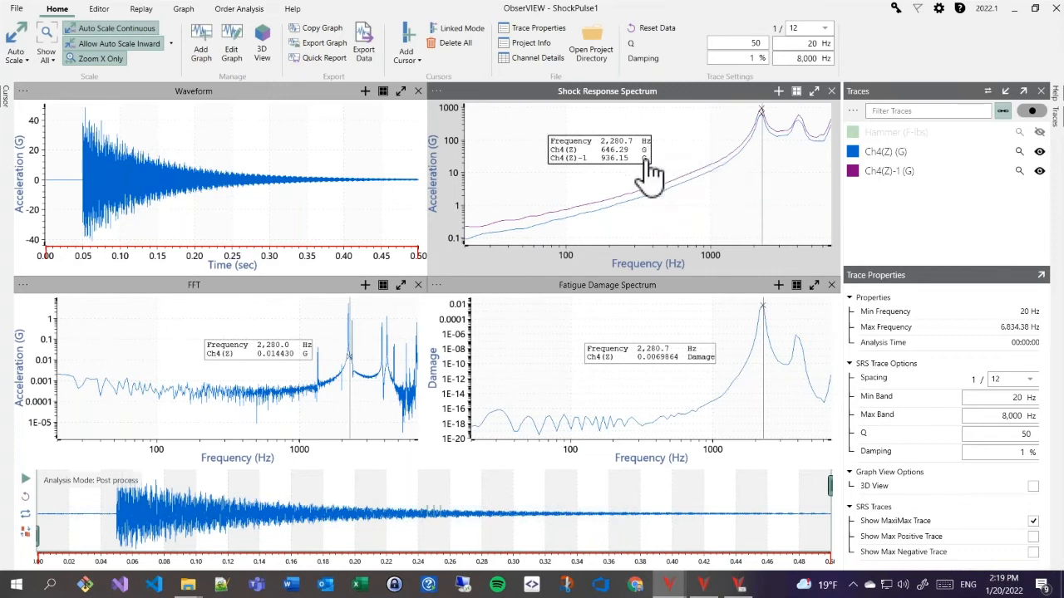
{"action": "left_click_drag", "start_coordinate": [641, 160], "coordinate": [645, 157]}
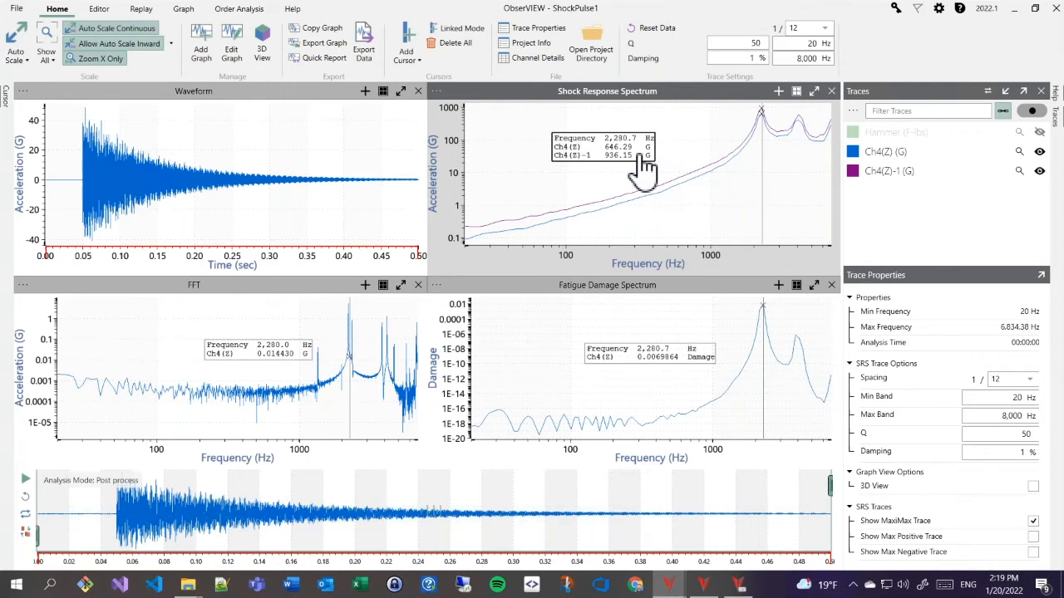
{"action": "left_click", "coordinate": [291, 177]}
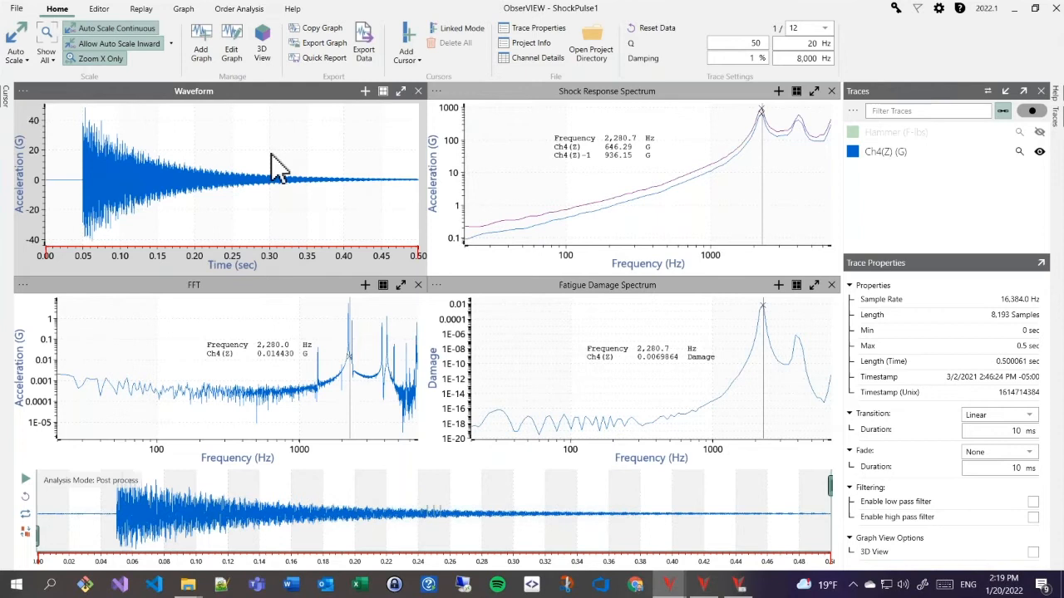
- Quick Select the whole shock pulse, then set the edit start point at the waveform's end near 0.5 s
{"action": "scroll", "coordinate": [275, 167], "scroll_direction": "down", "scroll_amount": 2}
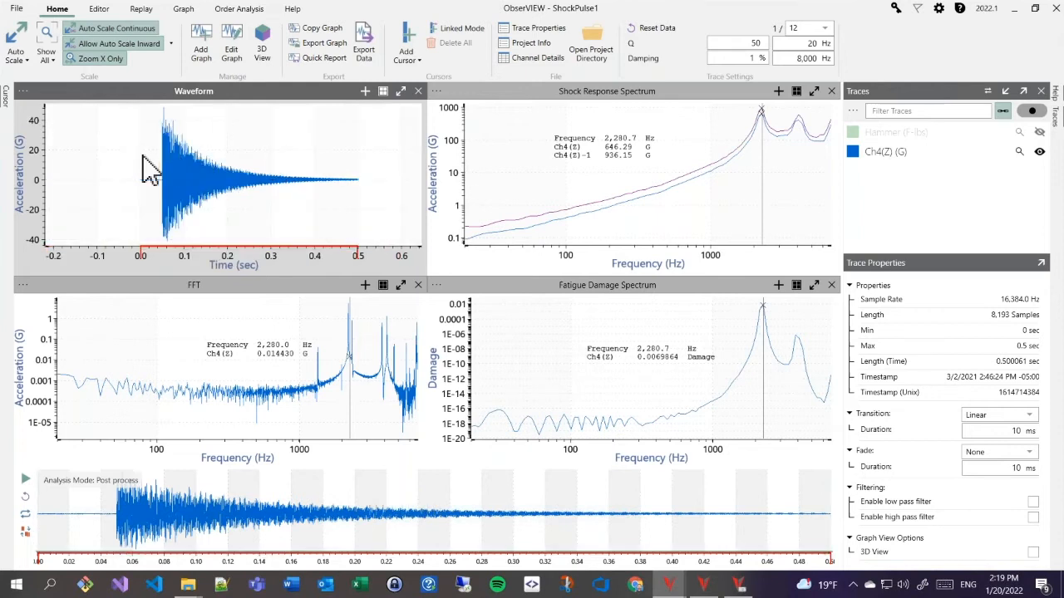
{"action": "left_click", "coordinate": [99, 9]}
{"action": "left_click", "coordinate": [180, 33]}
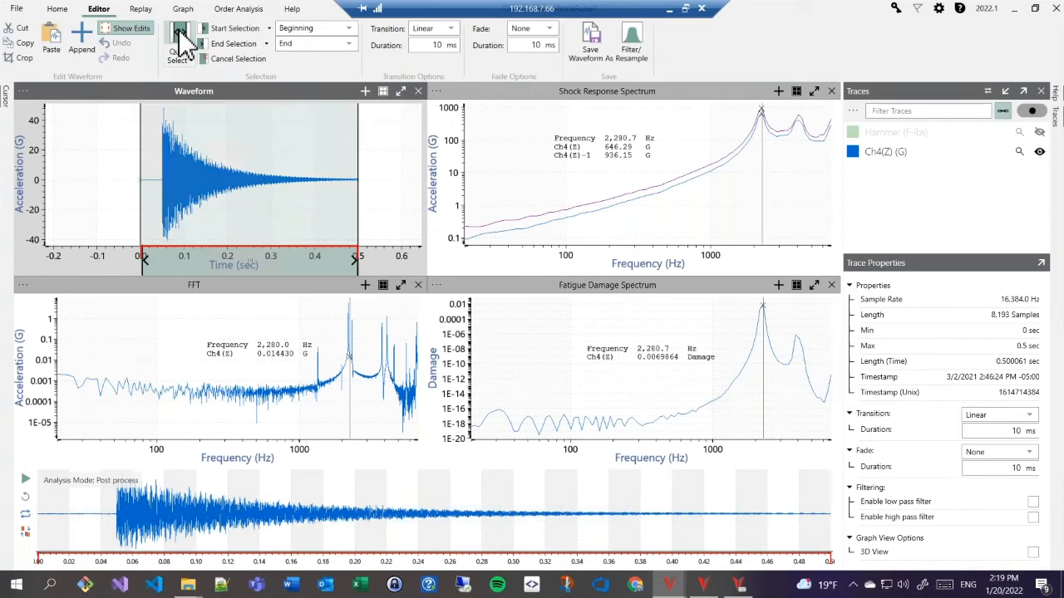
{"action": "left_click", "coordinate": [225, 63]}
{"action": "left_click_drag", "start_coordinate": [367, 193], "coordinate": [258, 189]}
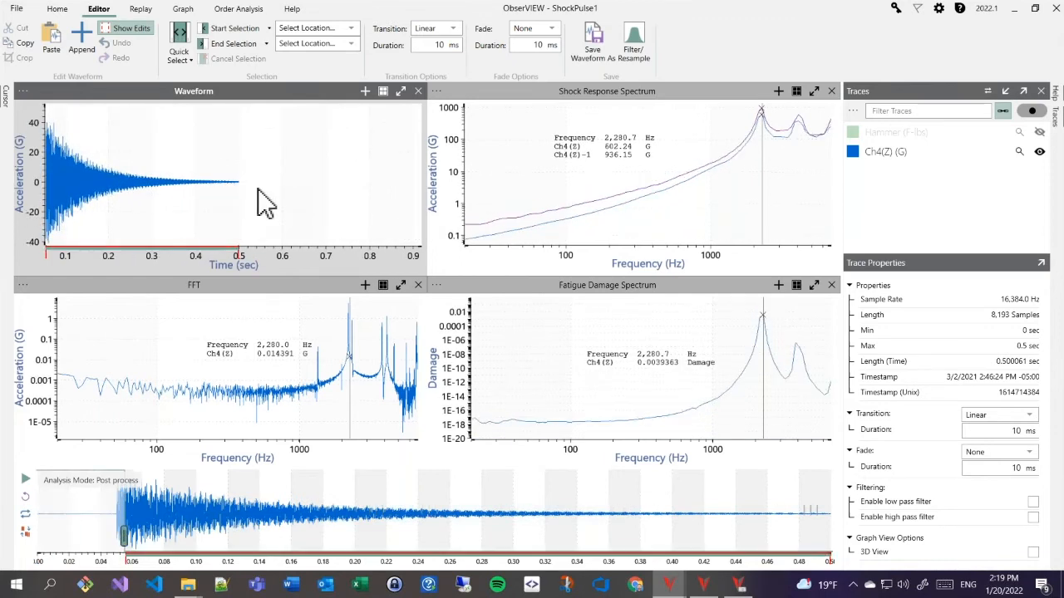
{"action": "left_click", "coordinate": [258, 188]}
{"action": "scroll", "coordinate": [258, 189], "scroll_direction": "down", "scroll_amount": 3}
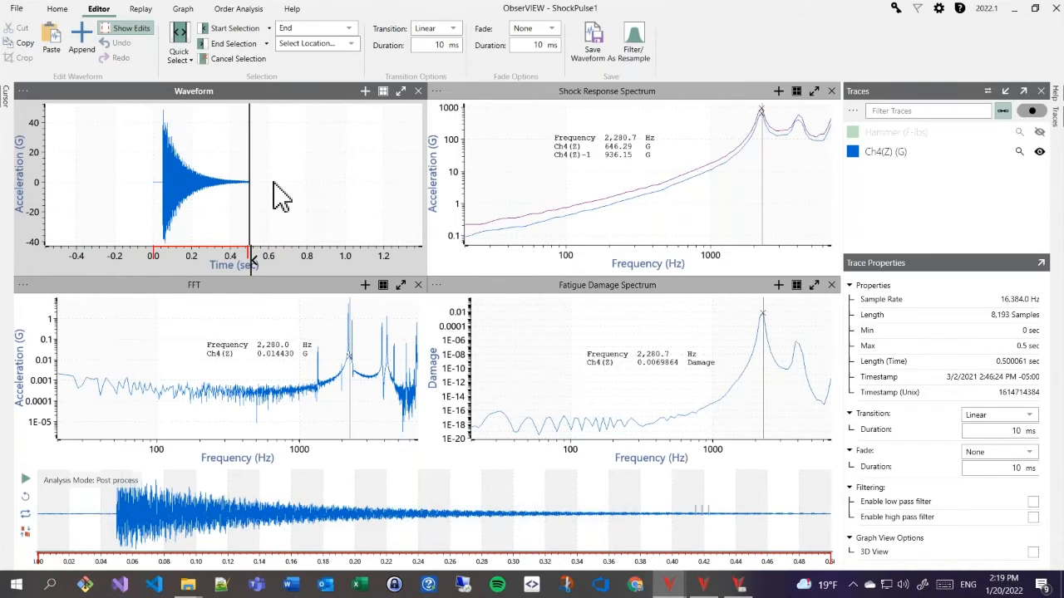
- Append four copies of the pulse, stretching the waveform to 7.36 s, and show it in full
{"action": "key", "text": "ctrl+v"}
{"action": "key", "text": "ctrl+v"}
{"action": "key", "text": "ctrl+v"}
{"action": "key", "text": "ctrl+v"}
{"action": "key", "text": "ctrl+v"}
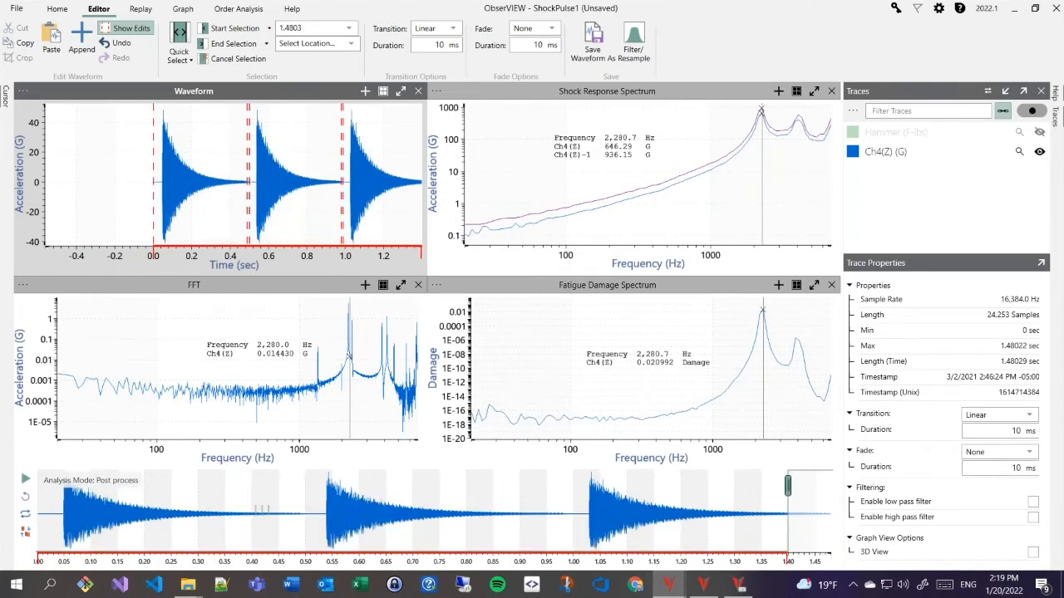
{"action": "key", "text": "ctrl+v"}
{"action": "key", "text": "ctrl+v"}
{"action": "key", "text": "ctrl+v"}
{"action": "key", "text": "ctrl+v"}
{"action": "key", "text": "ctrl+v"}
{"action": "key", "text": "ctrl+v"}
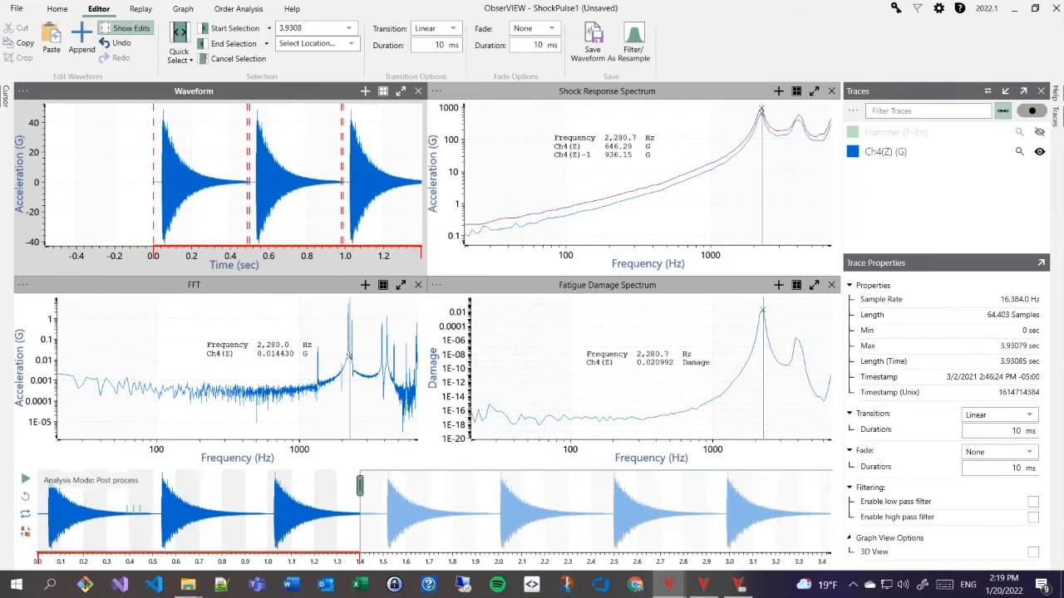
{"action": "key", "text": "ctrl+v"}
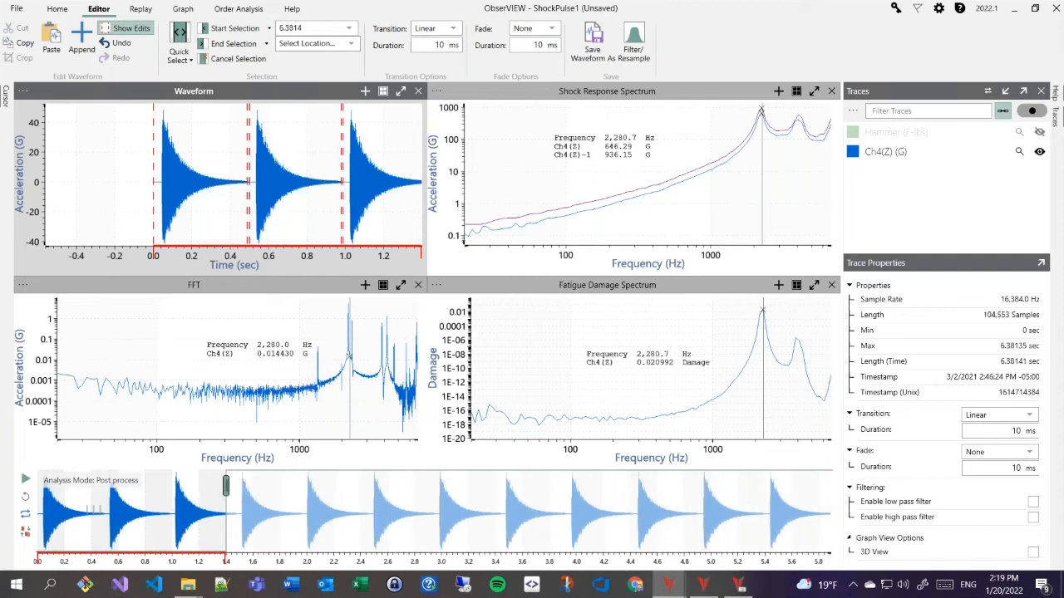
{"action": "key", "text": "ctrl+v"}
{"action": "key", "text": "ctrl+v"}
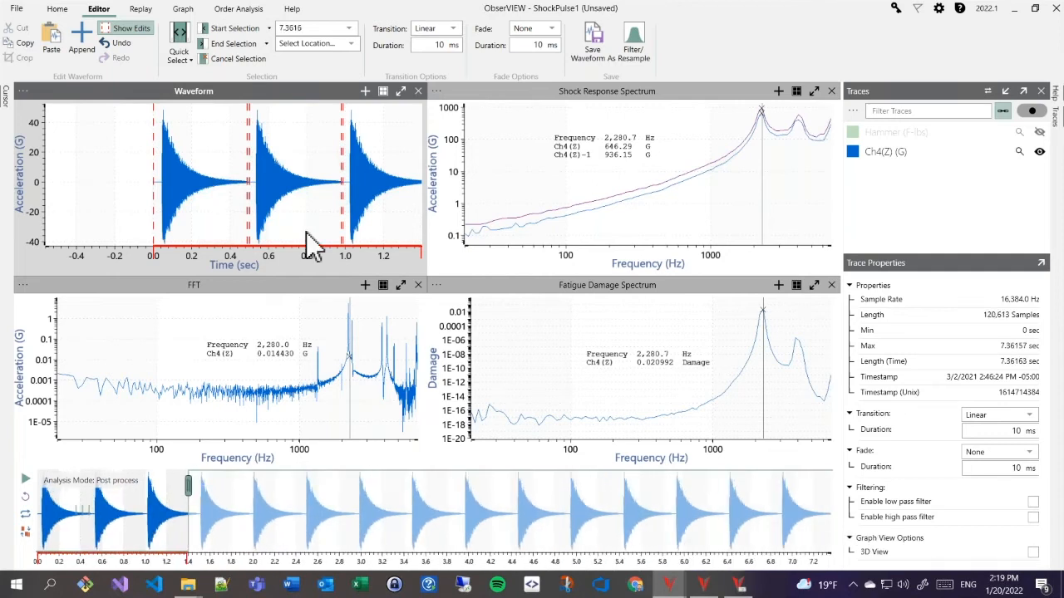
{"action": "left_click_drag", "start_coordinate": [188, 489], "coordinate": [860, 536]}
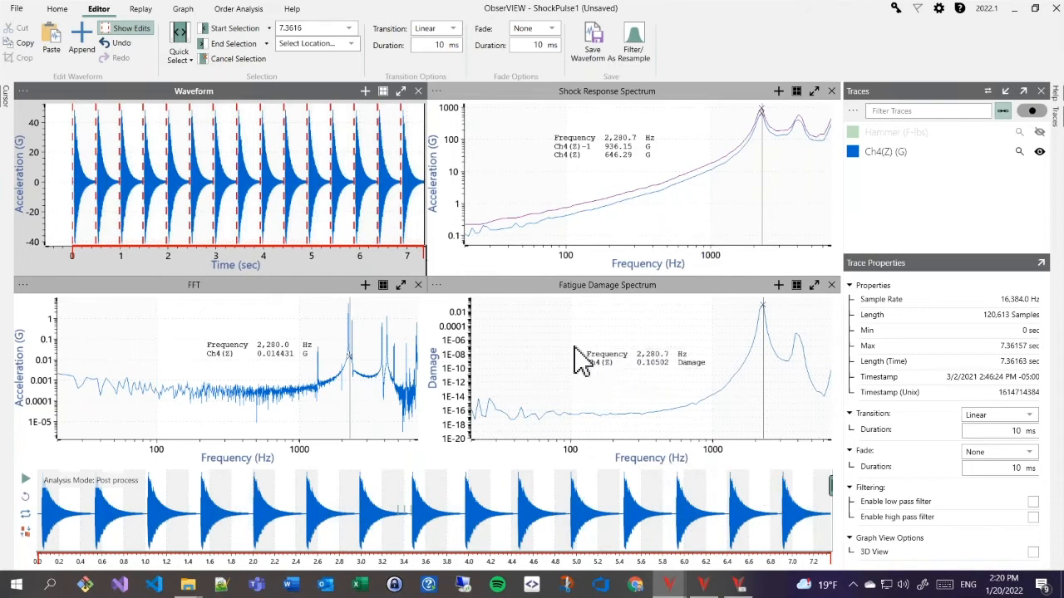
- Compare the fatigue damage spectrum for the first pulse alone versus all the repeated pulses
{"action": "left_click", "coordinate": [616, 368]}
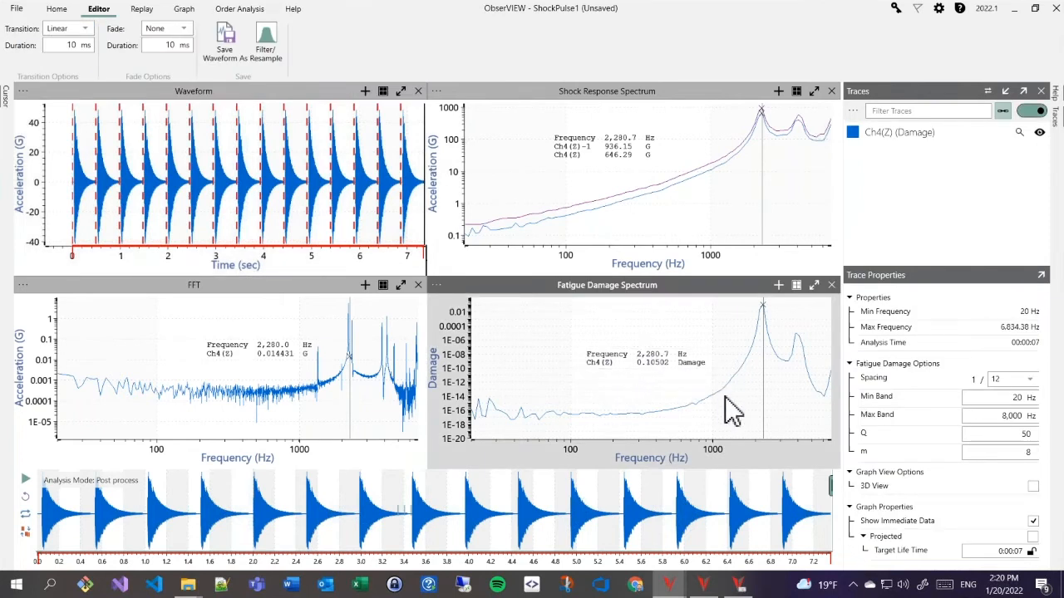
{"action": "left_click_drag", "start_coordinate": [831, 487], "coordinate": [87, 488]}
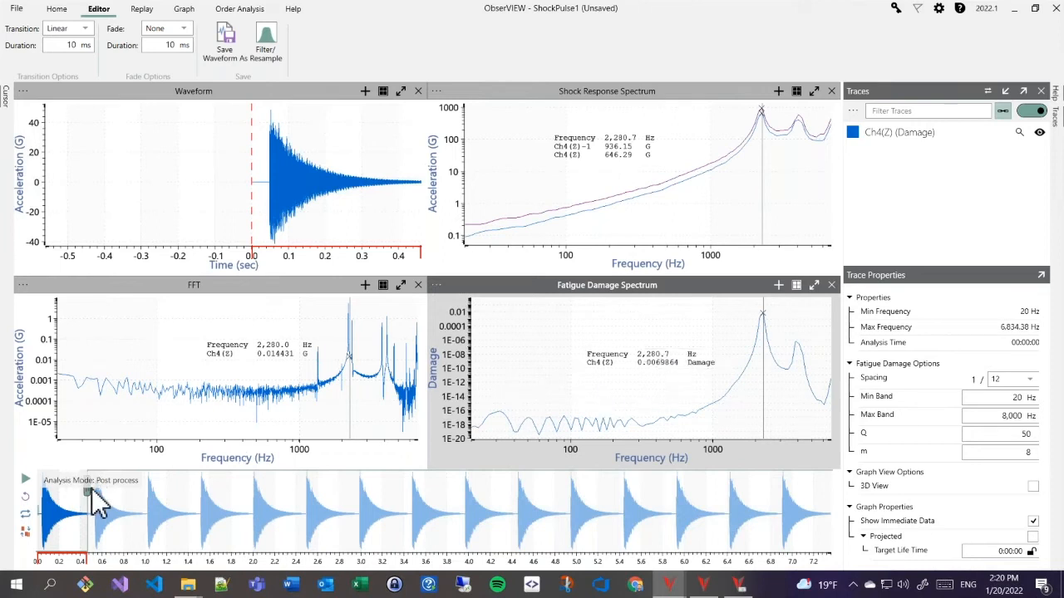
{"action": "left_click_drag", "start_coordinate": [88, 496], "coordinate": [803, 499]}
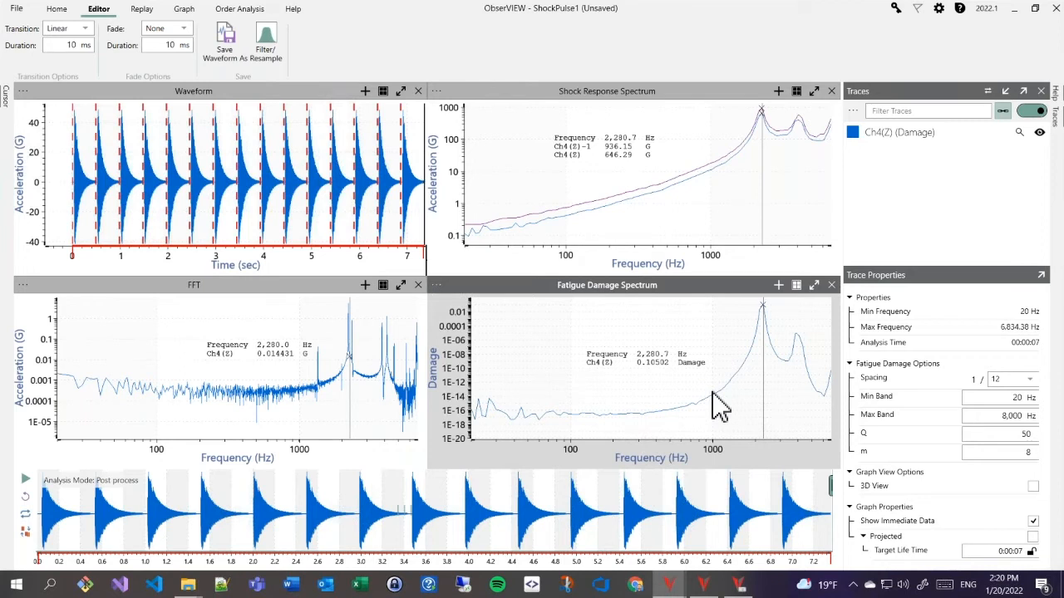
- Switch to the webinar slideshow and advance to the LICENSES slide
{"action": "mouse_move", "coordinate": [669, 584]}
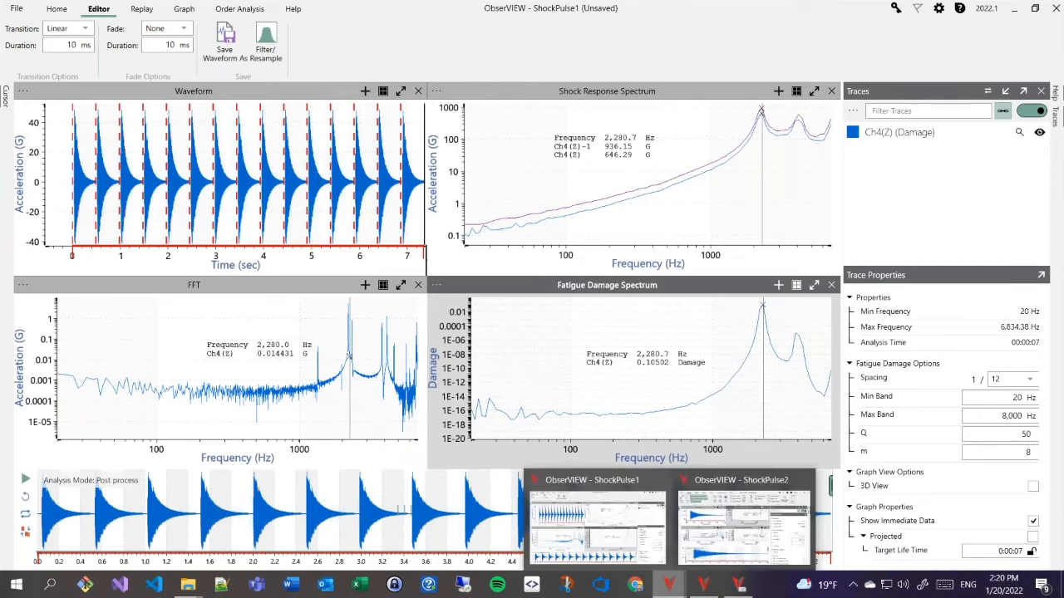
{"action": "key", "text": "alt+Tab"}
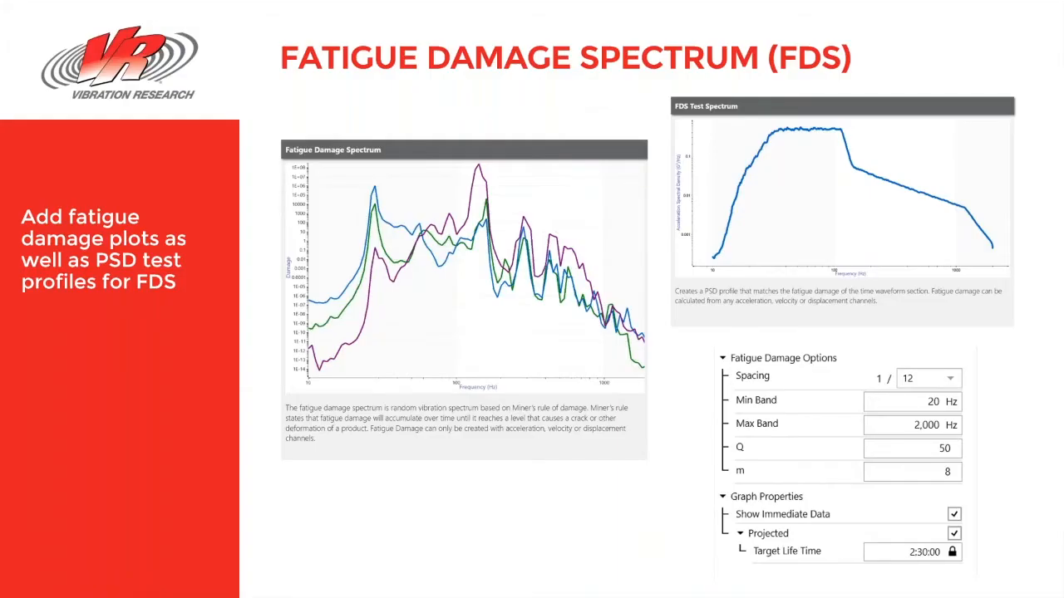
{"action": "key", "text": "Right"}
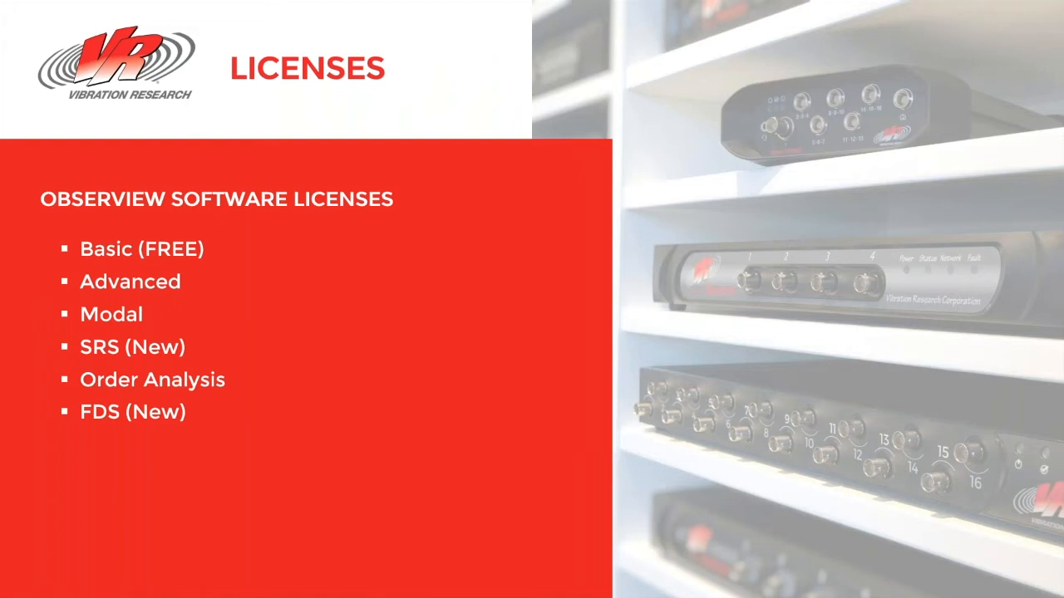
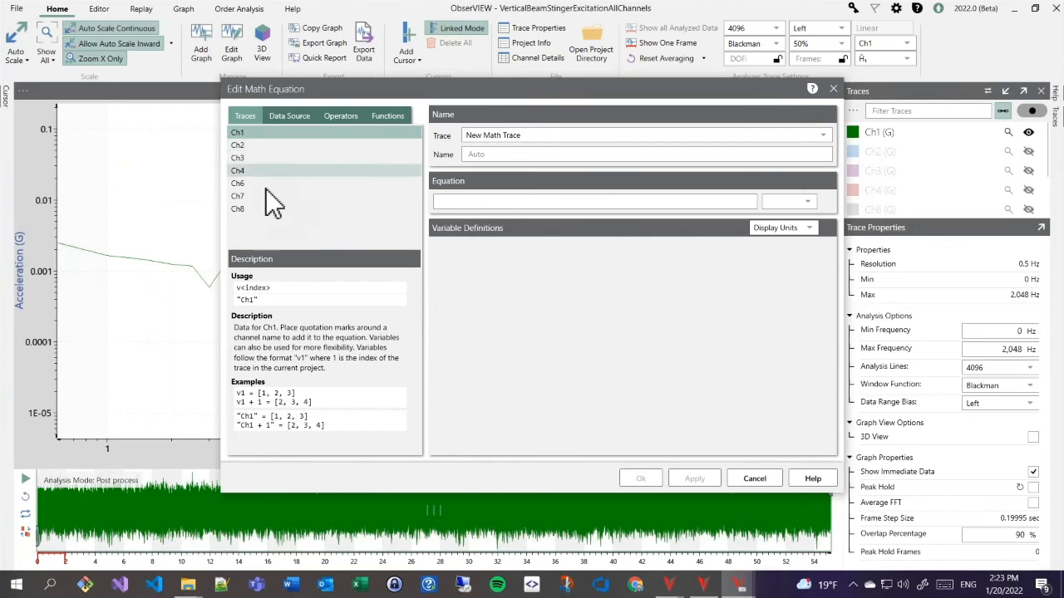
- Browse the Data Source, Operators and Functions lists in the math equation editor
{"action": "left_click", "coordinate": [290, 116]}
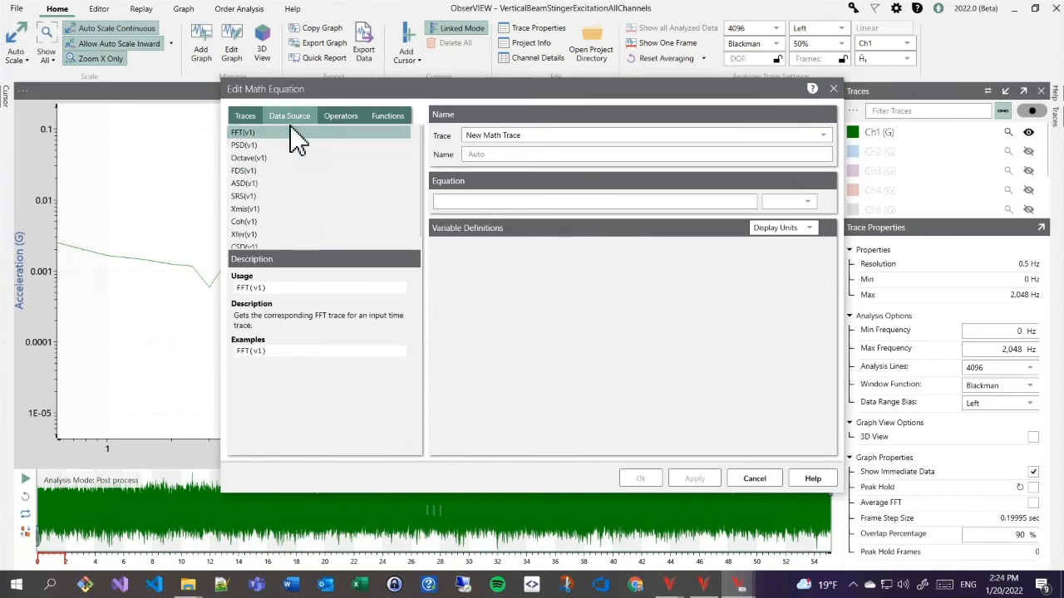
{"action": "left_click", "coordinate": [349, 115]}
{"action": "left_click", "coordinate": [396, 118]}
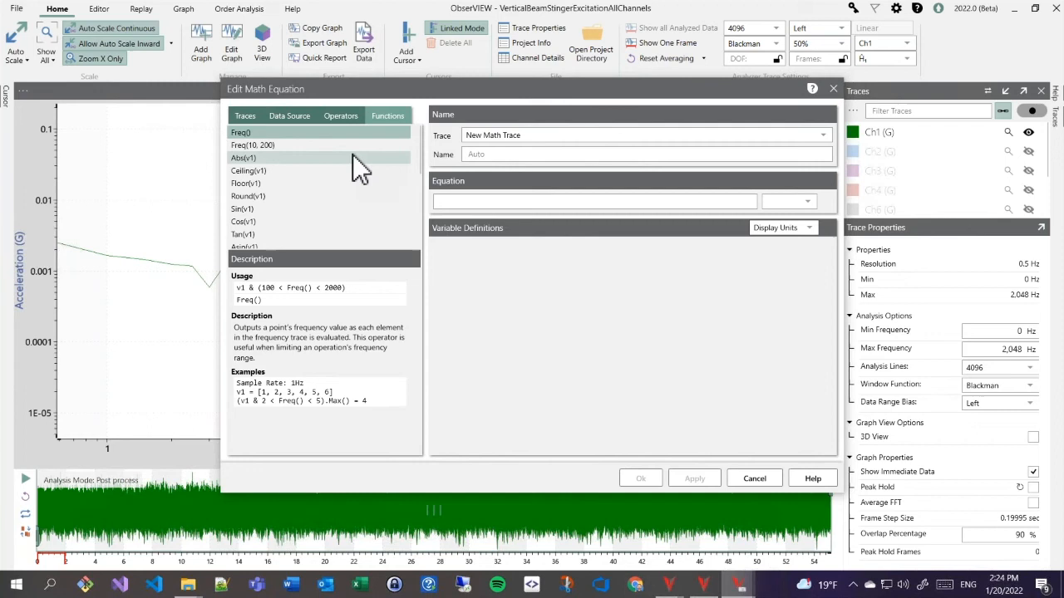
{"action": "left_click", "coordinate": [240, 113]}
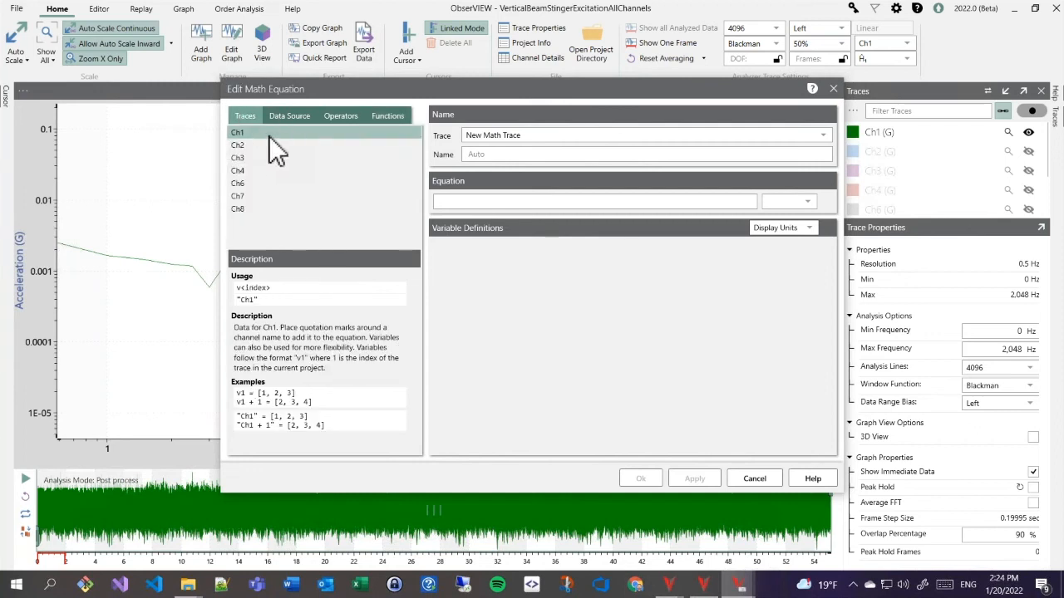
- Create a math trace with equation v1, defining v1 as channel Ch4, on the FFT graph
{"action": "left_click", "coordinate": [456, 201]}
{"action": "type", "text": "v1"}
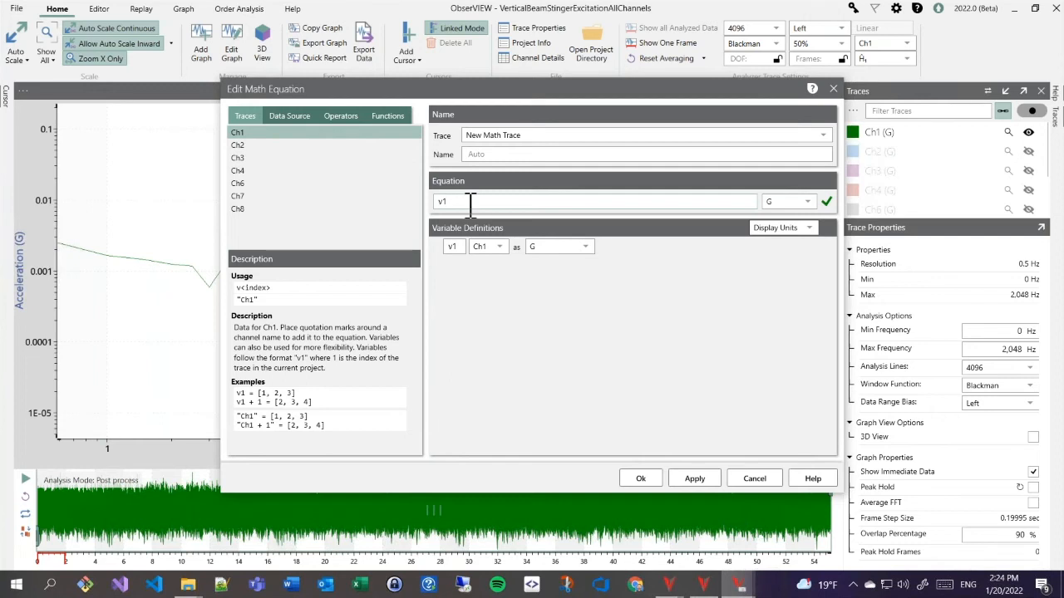
{"action": "left_click", "coordinate": [492, 250]}
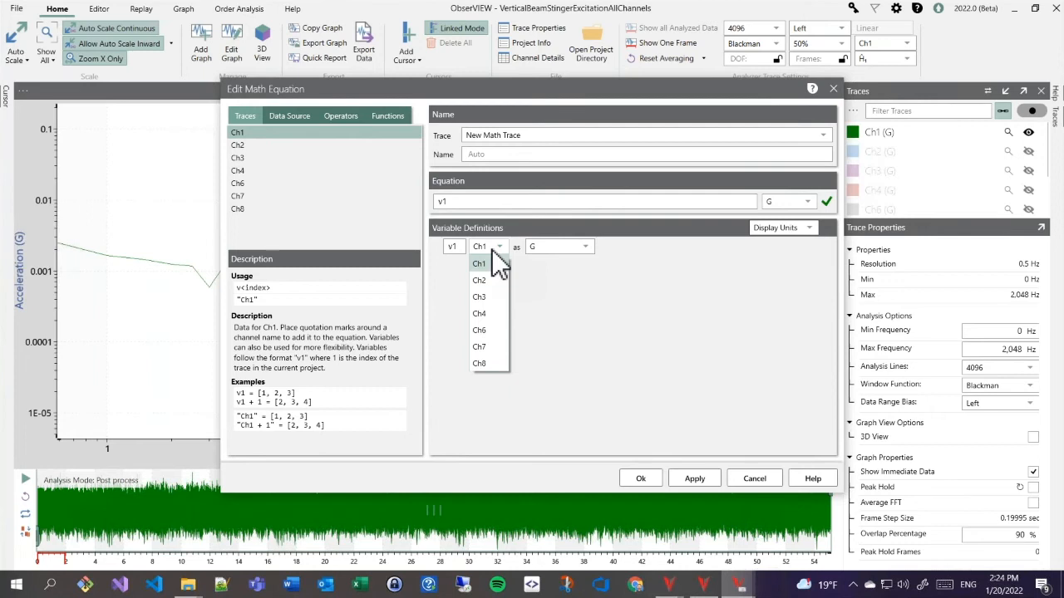
{"action": "left_click", "coordinate": [483, 315]}
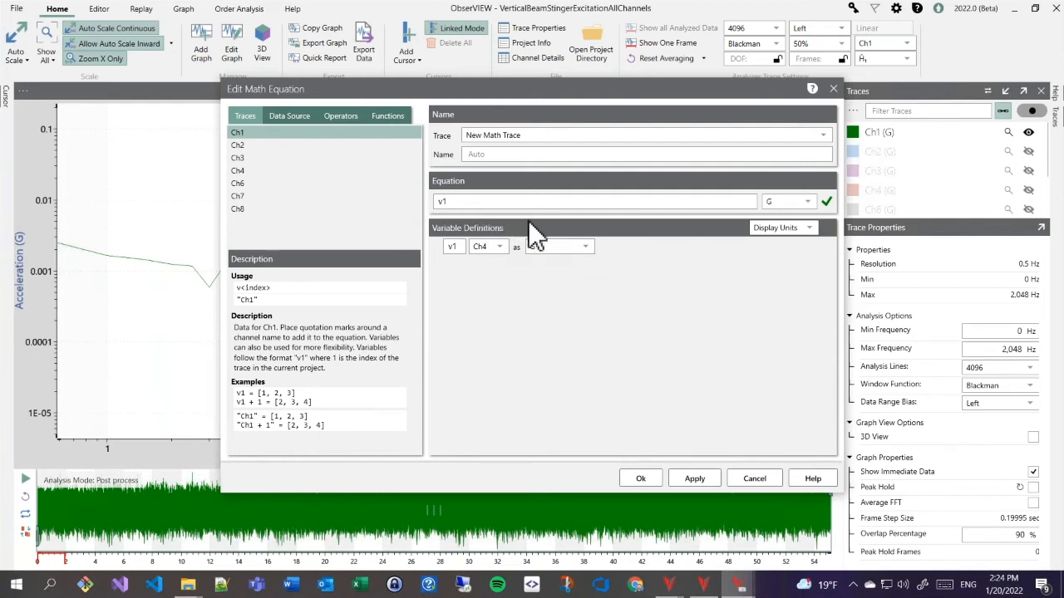
{"action": "left_click", "coordinate": [646, 482]}
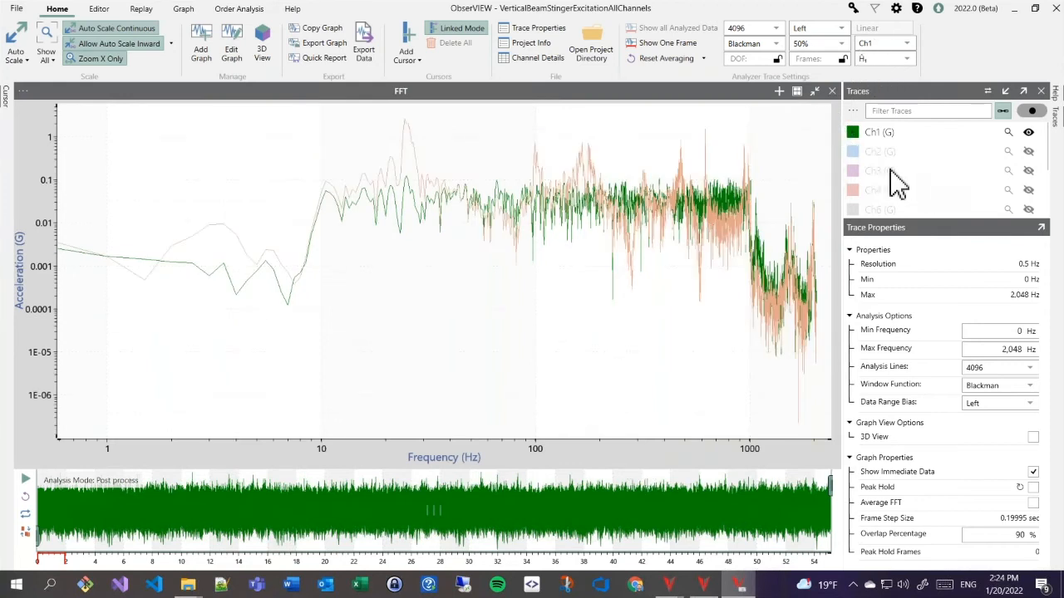
- Rename the v1 math trace to FFT(Ch4) in its equation editor
{"action": "scroll", "coordinate": [910, 189], "scroll_direction": "down", "scroll_amount": 2}
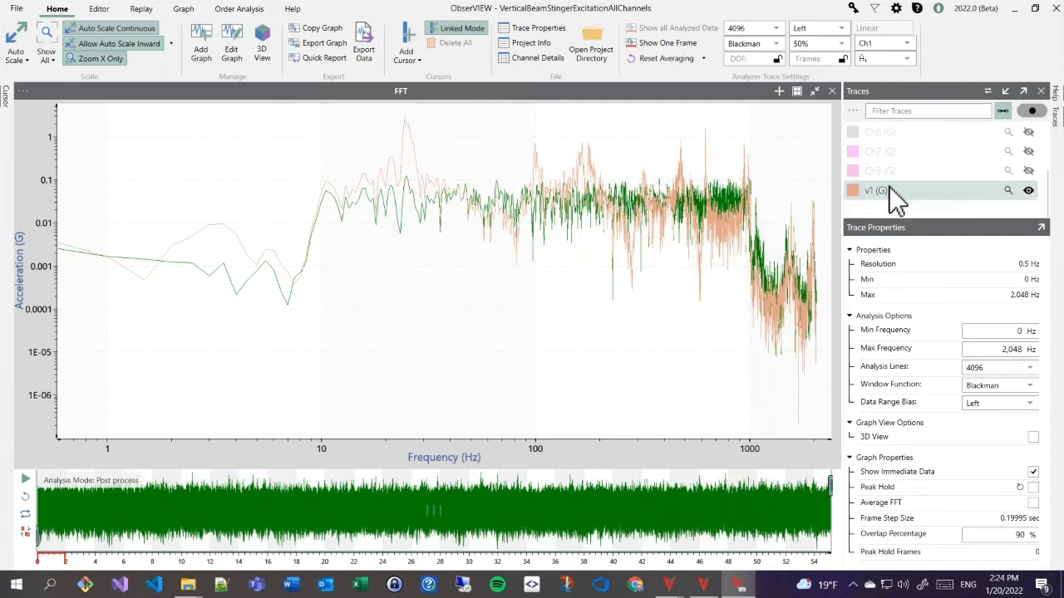
{"action": "left_click", "coordinate": [894, 198]}
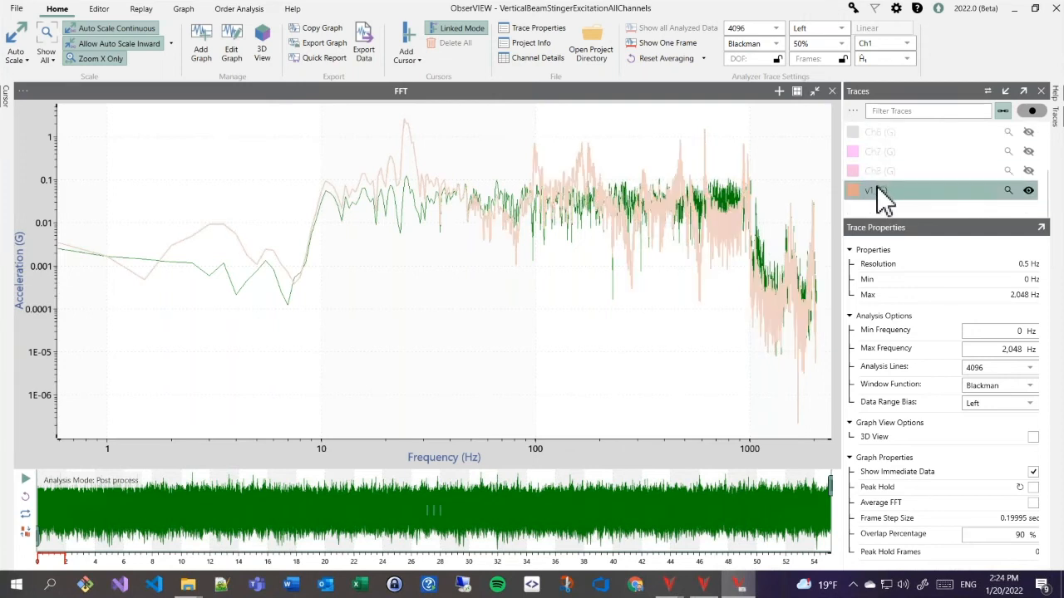
{"action": "right_click", "coordinate": [879, 202]}
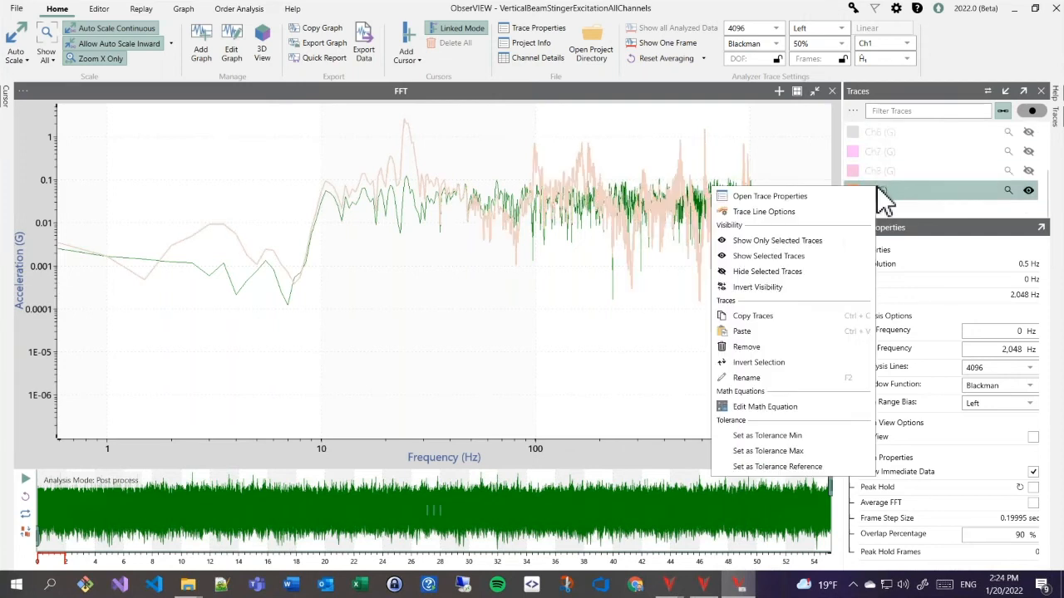
{"action": "left_click", "coordinate": [752, 406]}
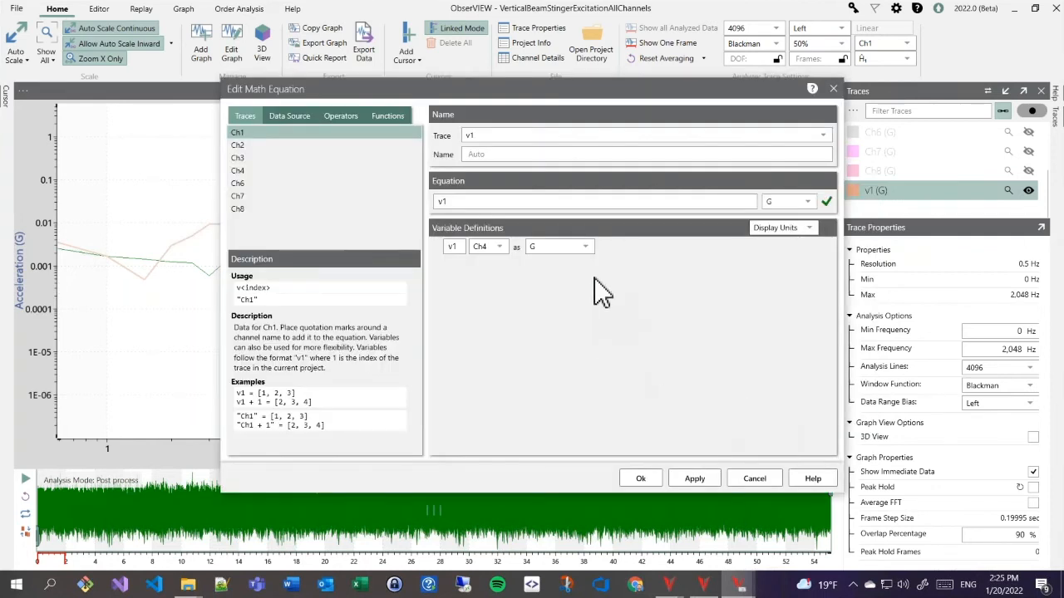
{"action": "left_click", "coordinate": [492, 153]}
{"action": "type", "text": "FFT(Ch3"}
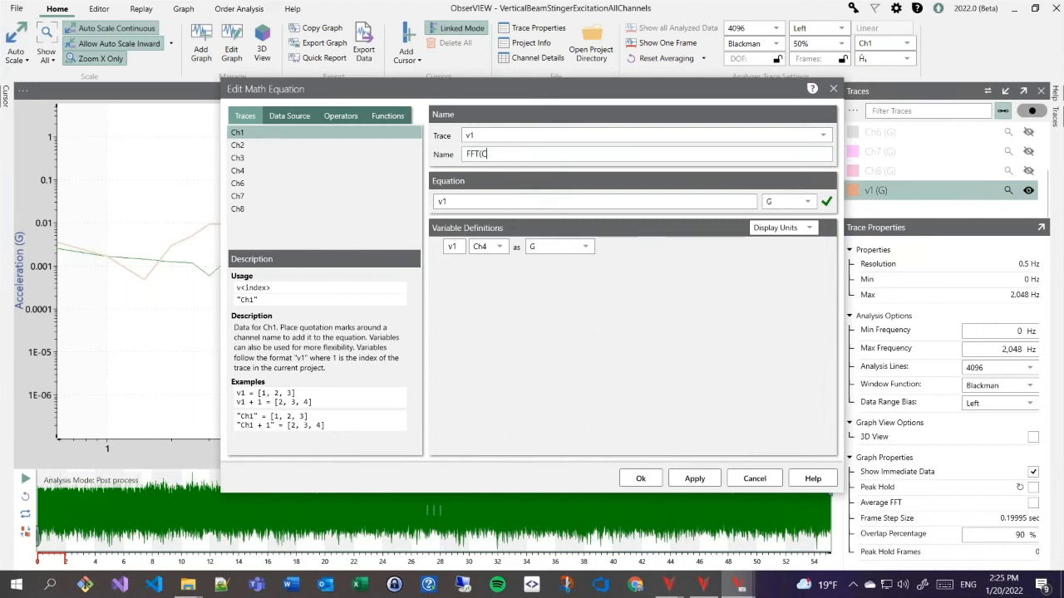
{"action": "key", "text": "BackSpace"}
{"action": "key", "text": "BackSpace"}
{"action": "type", "text": "4"}
{"action": "left_click", "coordinate": [641, 478]}
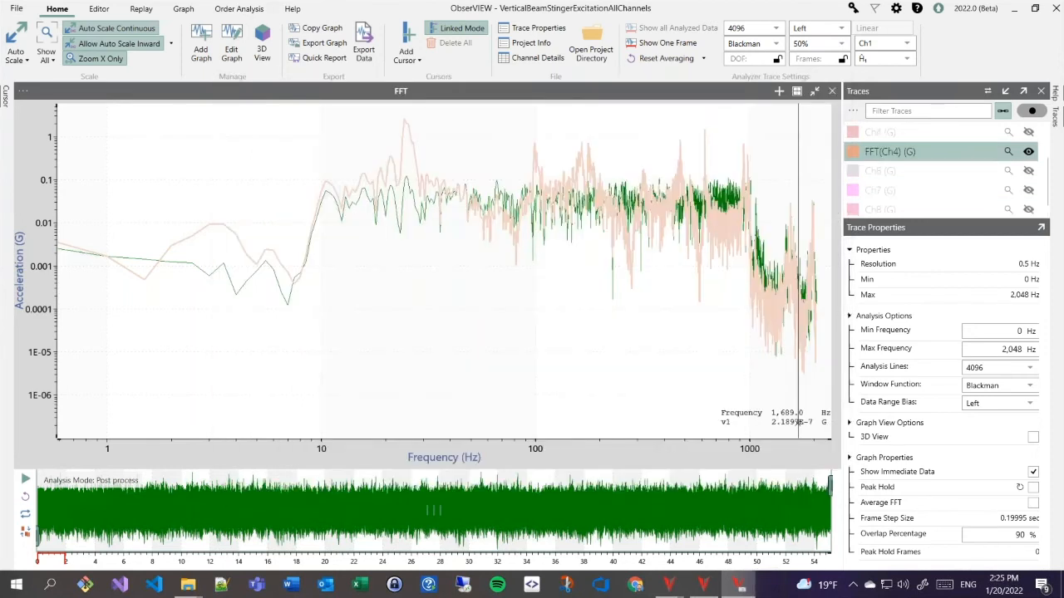
- Redefine the FFT(Ch4) trace's equation as PSD("Ch3") and delete the unused v1 variable
{"action": "right_click", "coordinate": [885, 151]}
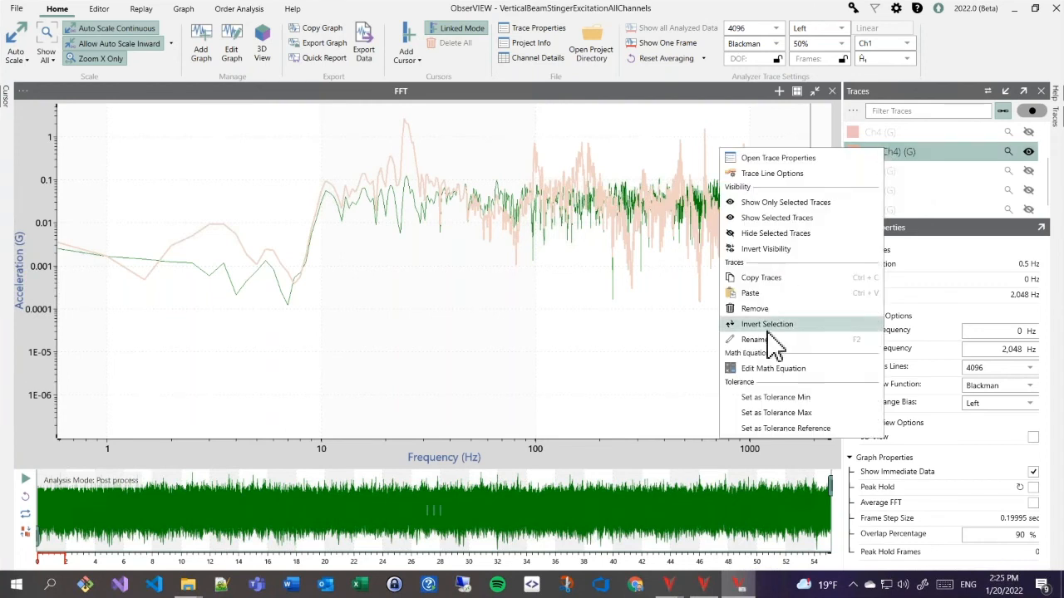
{"action": "left_click", "coordinate": [764, 369]}
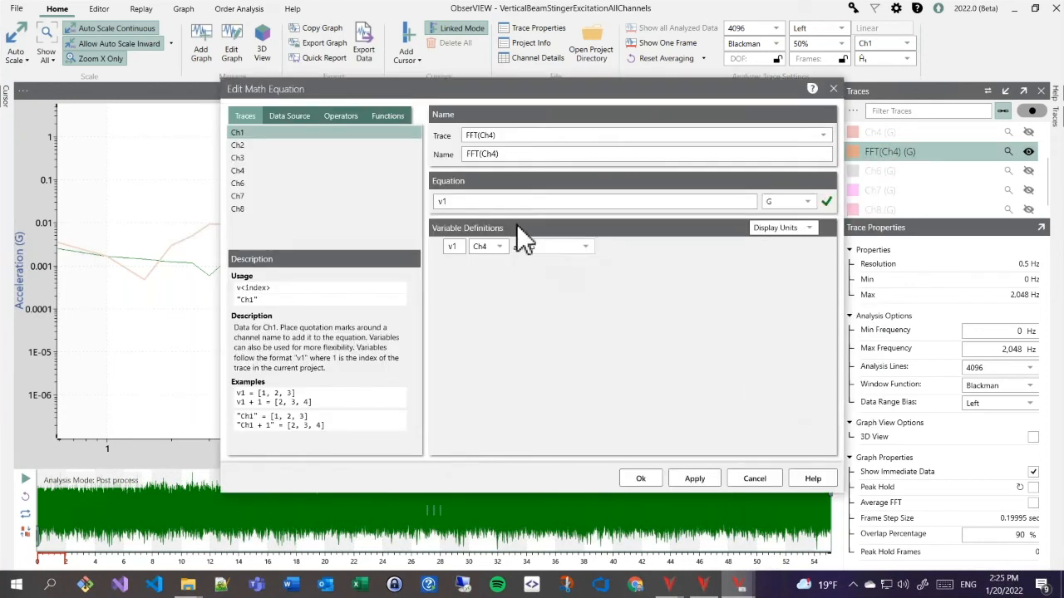
{"action": "left_click", "coordinate": [456, 204]}
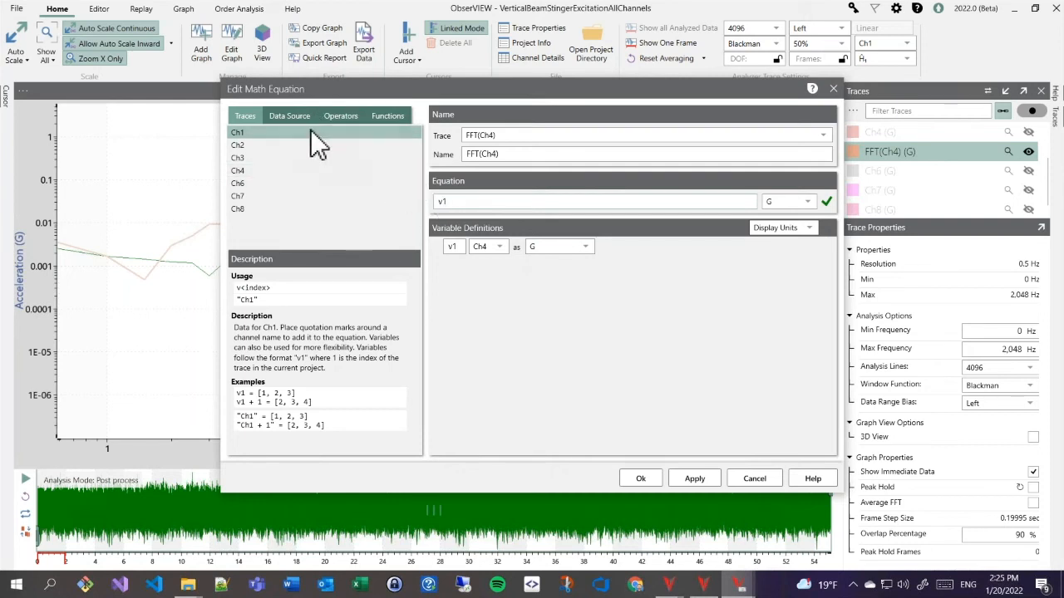
{"action": "left_click", "coordinate": [288, 120]}
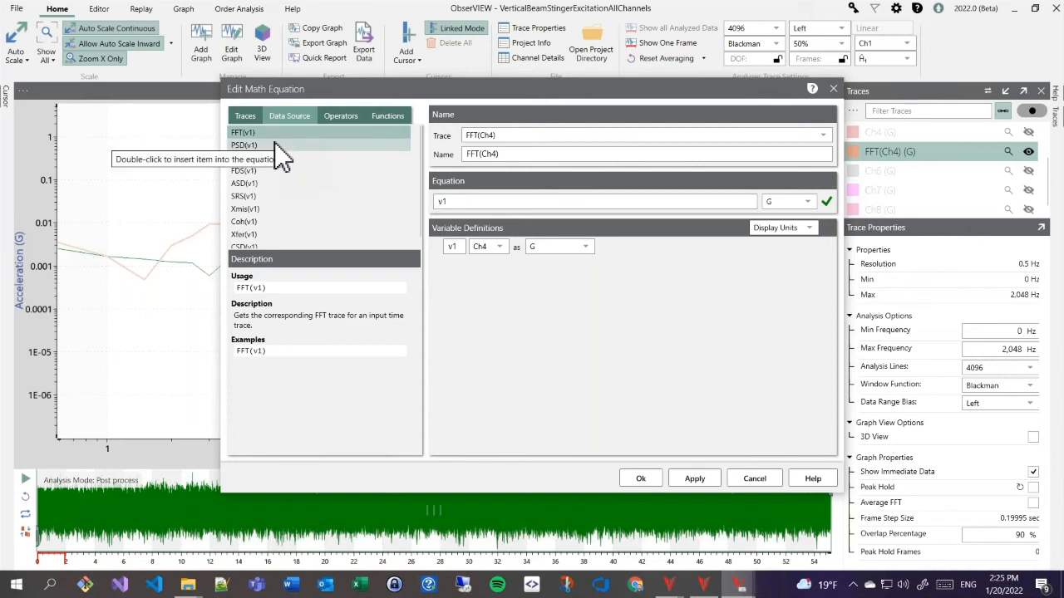
{"action": "double_click", "coordinate": [274, 143]}
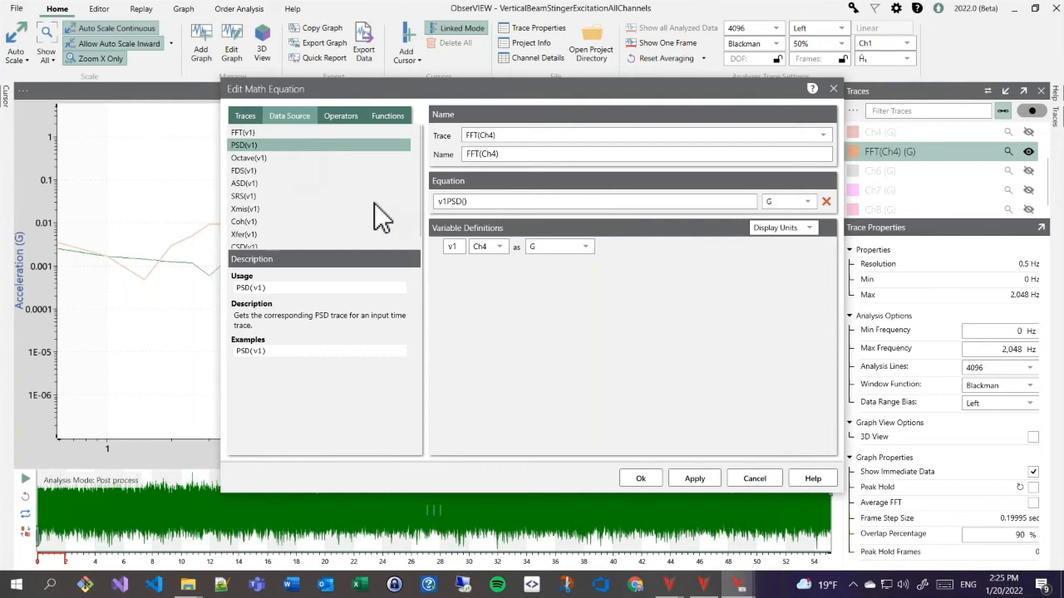
{"action": "left_click", "coordinate": [448, 202]}
{"action": "key", "text": "BackSpace"}
{"action": "key", "text": "BackSpace"}
{"action": "left_click", "coordinate": [458, 202]}
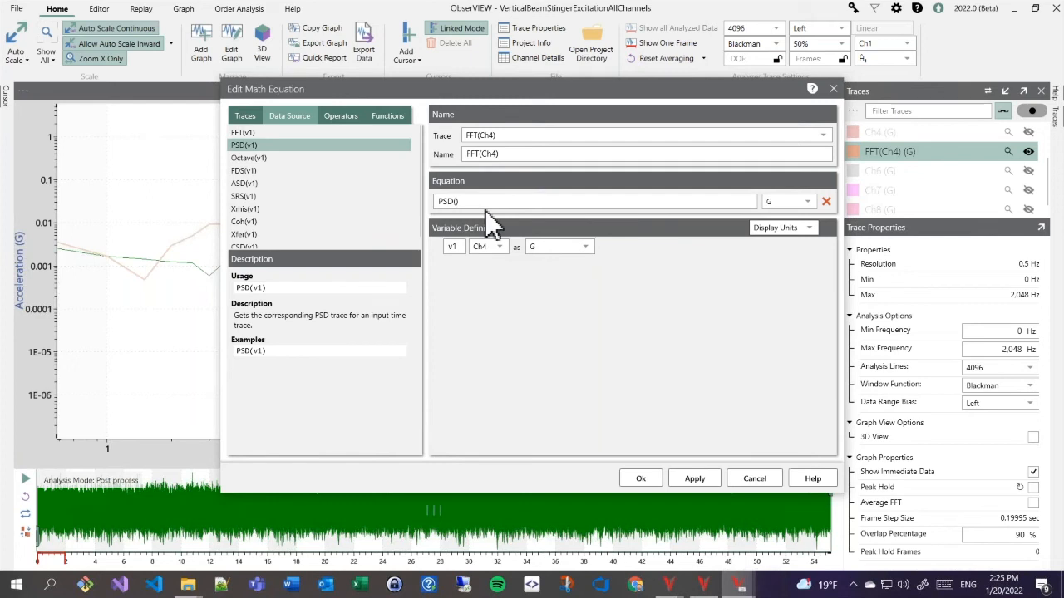
{"action": "type", "text": "v1"}
{"action": "key", "text": "BackSpace"}
{"action": "key", "text": "BackSpace"}
{"action": "type", "text": "\"Ch3\""}
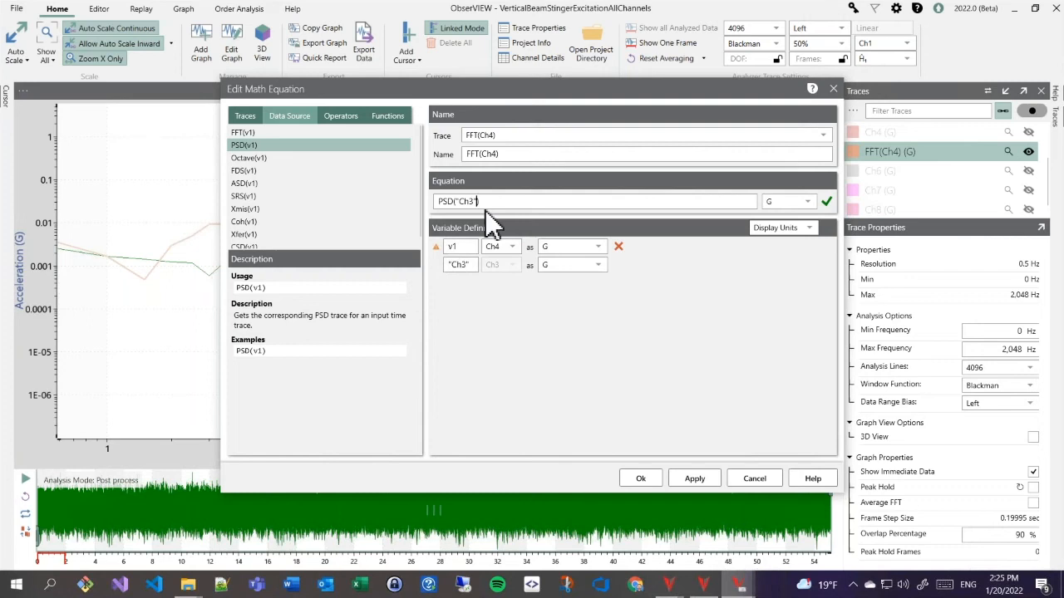
{"action": "left_click", "coordinate": [616, 246]}
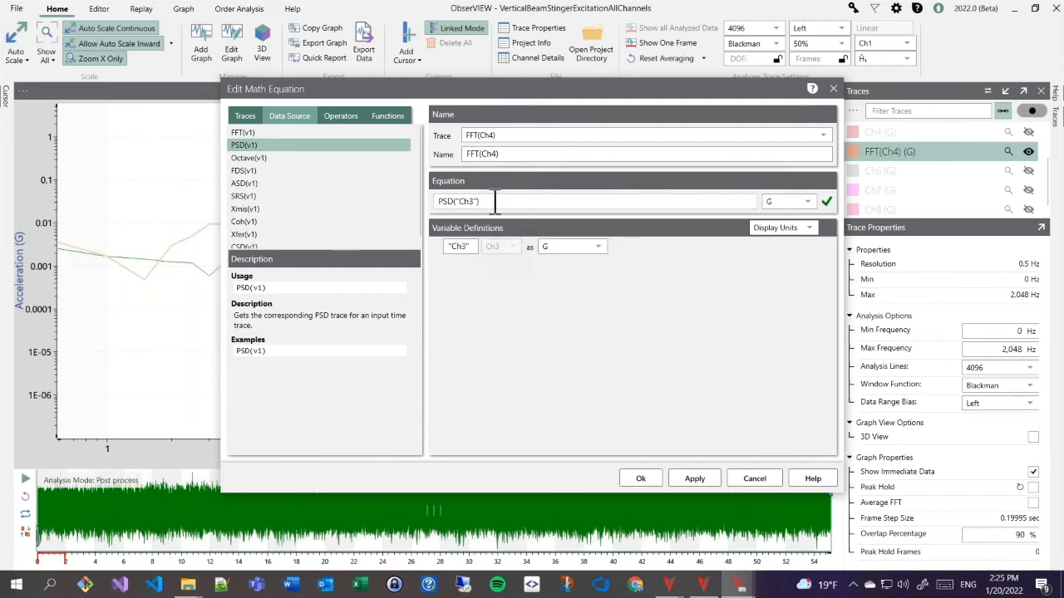
- Rename the trace to PSD(Ch3) and apply the changes
{"action": "left_click_drag", "start_coordinate": [517, 157], "coordinate": [468, 160]}
{"action": "type", "text": "P"}
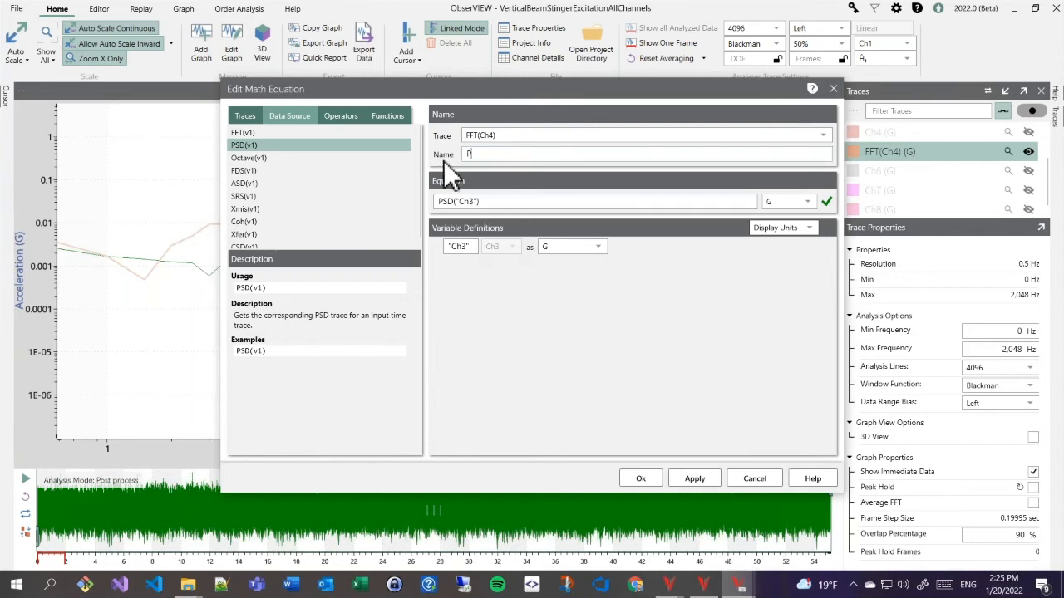
{"action": "type", "text": "SD(Ch3)"}
{"action": "left_click", "coordinate": [649, 478]}
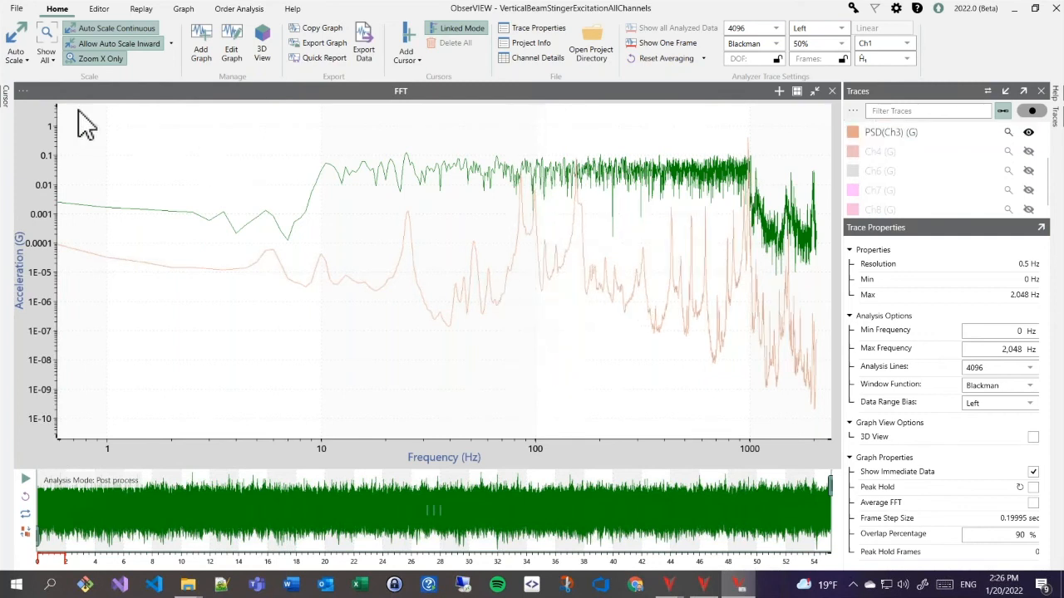
- Show the cursor readout, pan and reset the spectrum view, and remove the PSD(Ch3) trace
{"action": "left_click", "coordinate": [5, 100]}
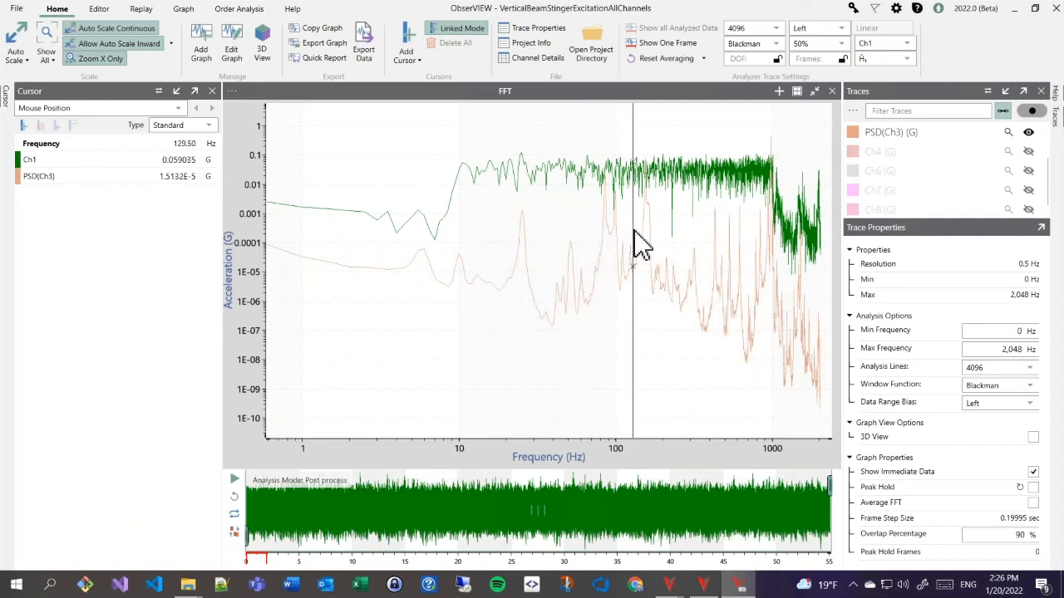
{"action": "left_click_drag", "start_coordinate": [598, 301], "coordinate": [510, 307]}
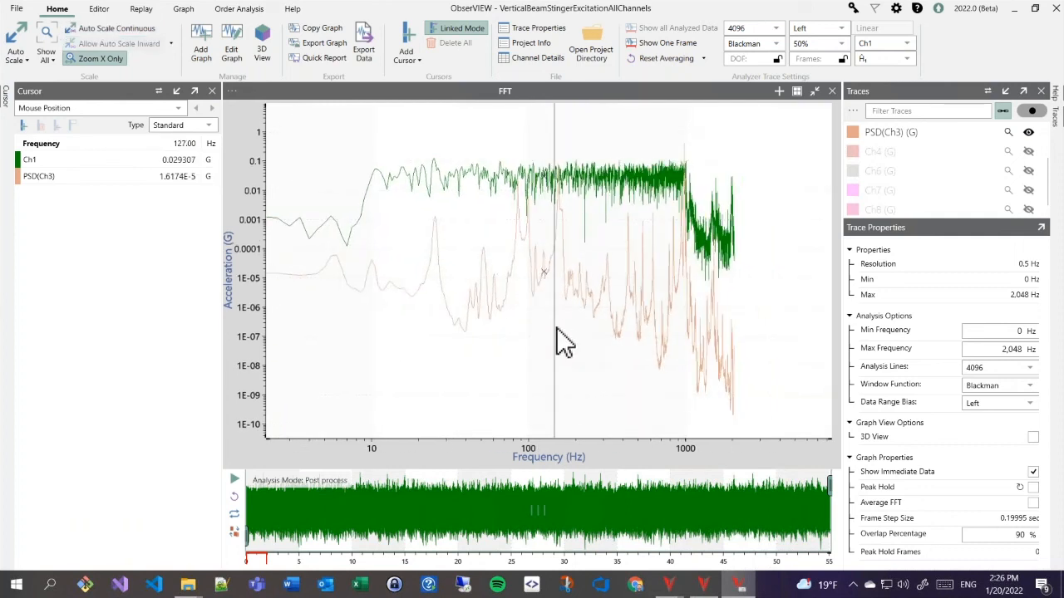
{"action": "double_click", "coordinate": [555, 329]}
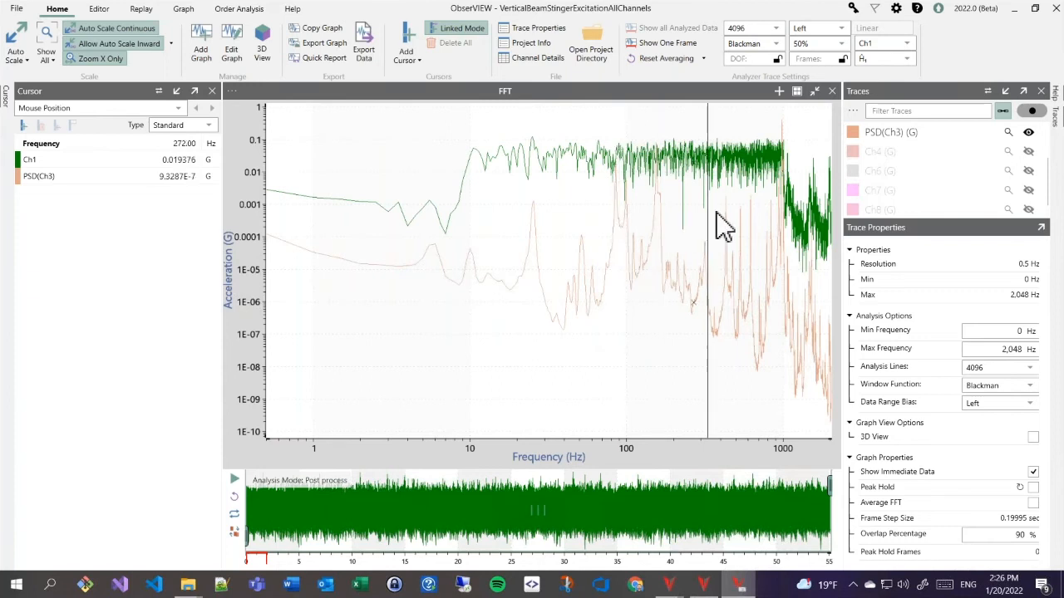
{"action": "right_click", "coordinate": [909, 134]}
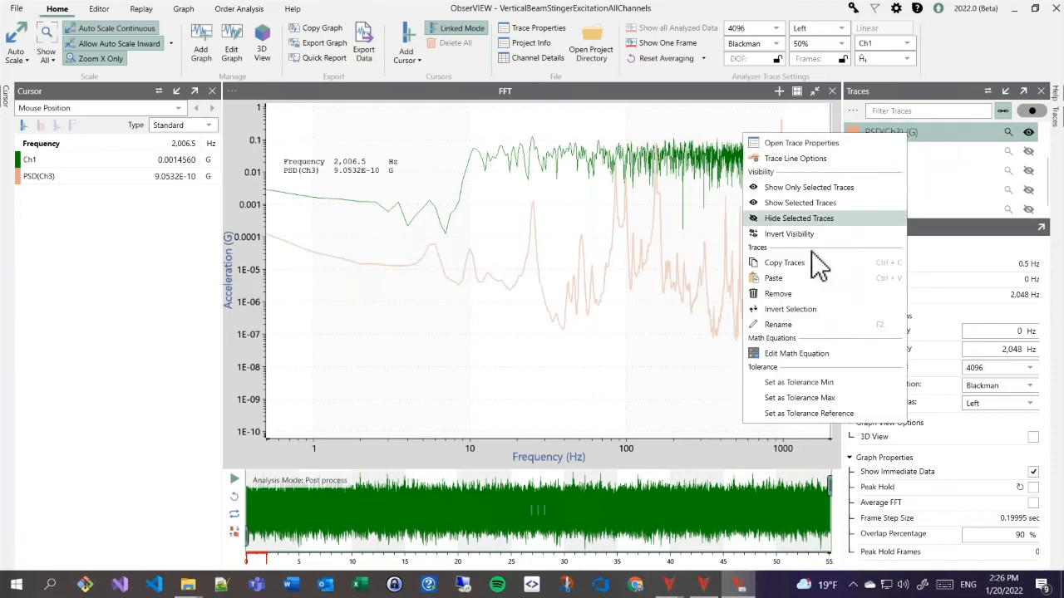
{"action": "left_click", "coordinate": [799, 291]}
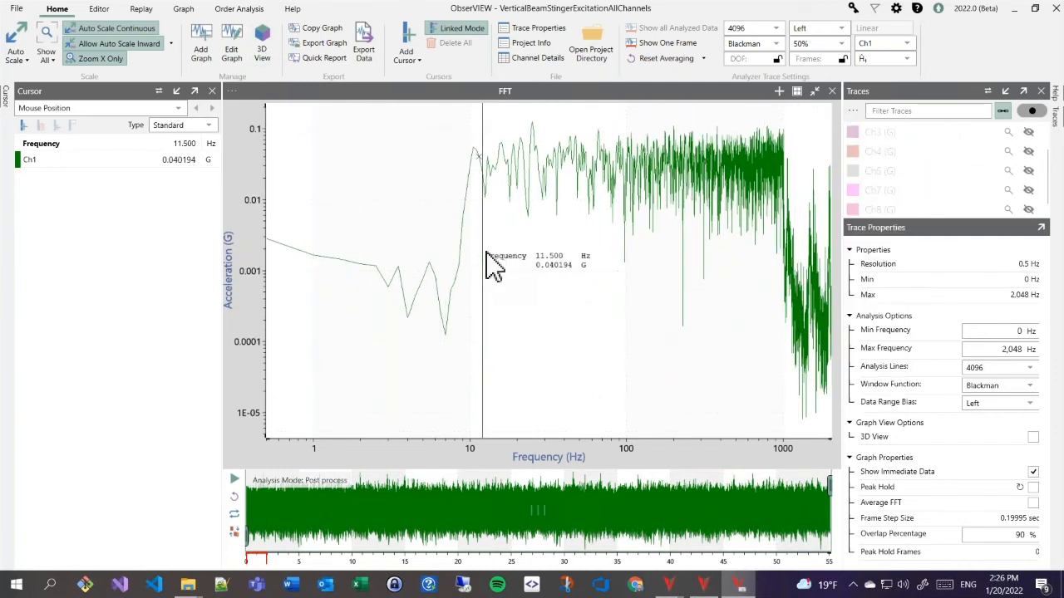
- Add a math trace with equation v1+v2, summing Ch1 and Ch2, to the FFT graph
{"action": "right_click", "coordinate": [516, 250]}
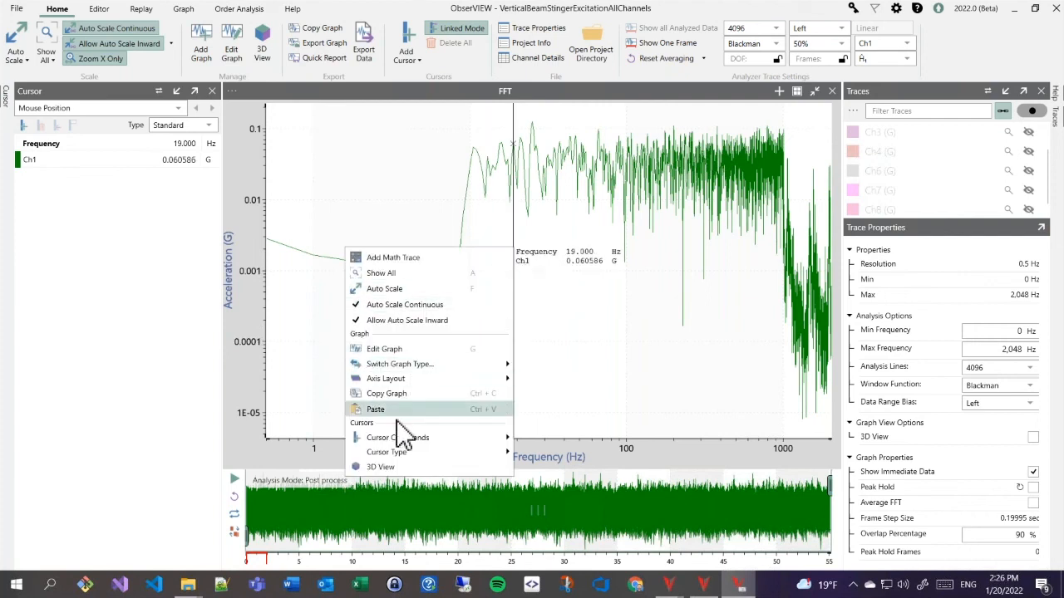
{"action": "left_click", "coordinate": [402, 259]}
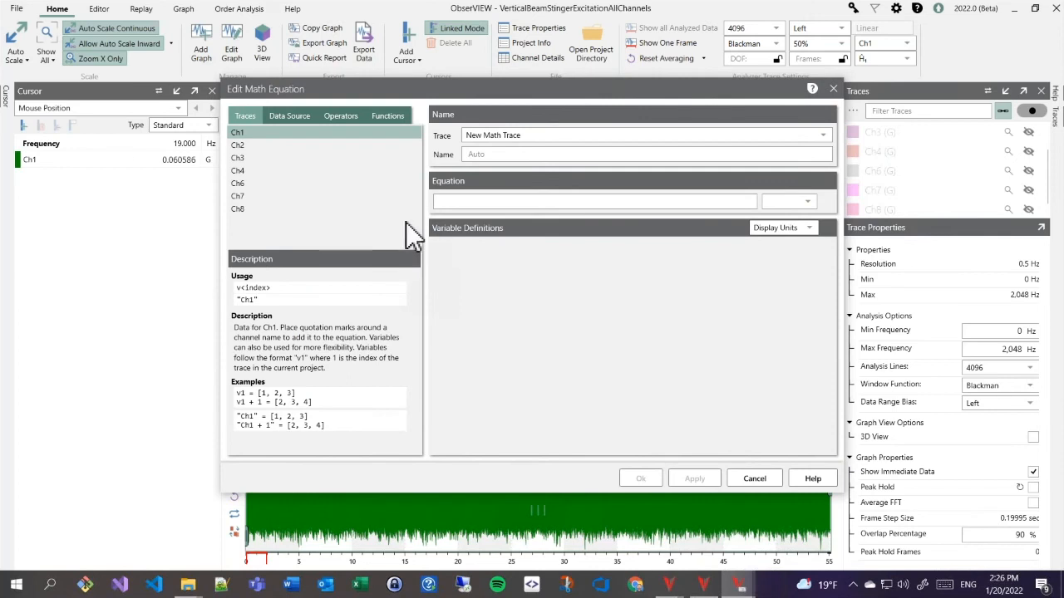
{"action": "left_click", "coordinate": [337, 114]}
{"action": "left_click", "coordinate": [450, 202]}
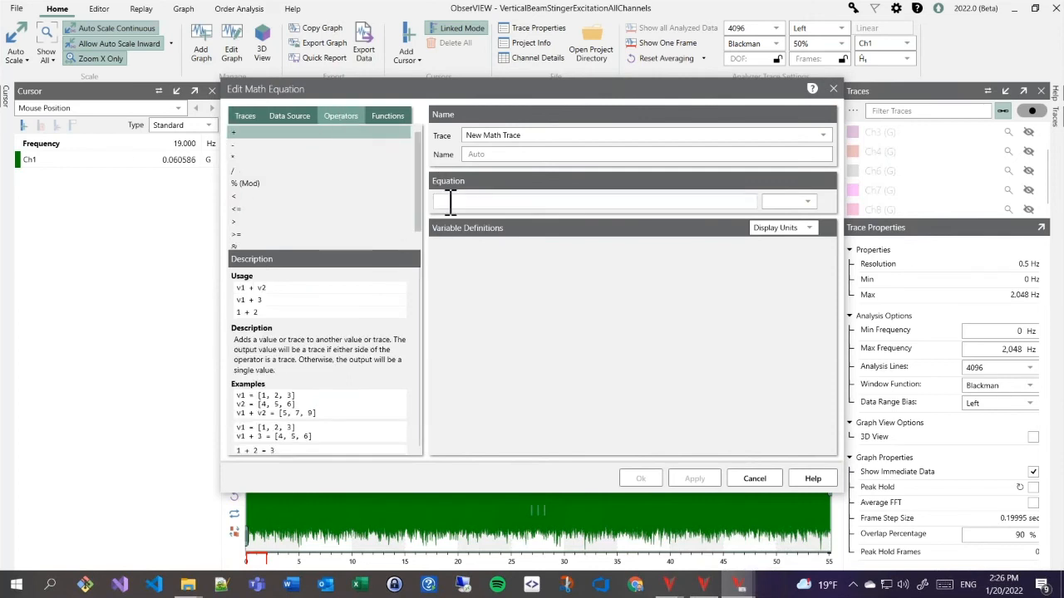
{"action": "type", "text": "v1"}
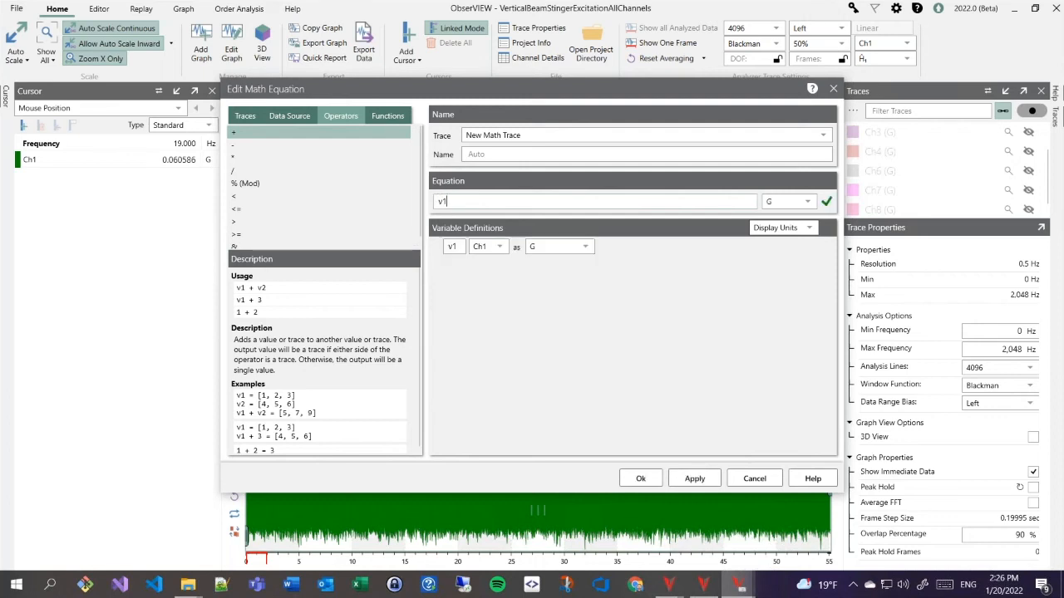
{"action": "type", "text": " +v2"}
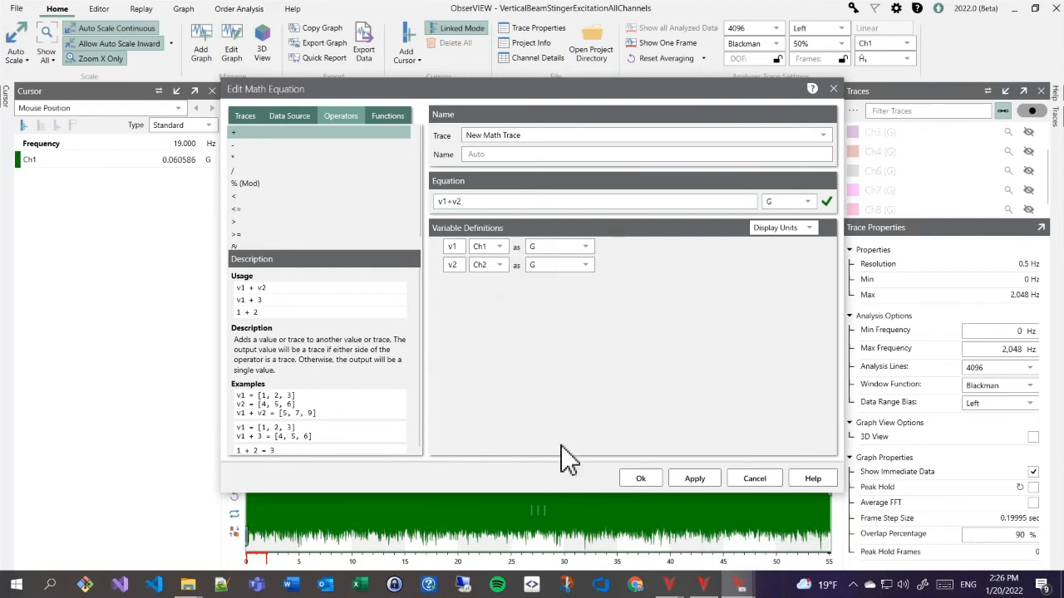
{"action": "left_click", "coordinate": [647, 481]}
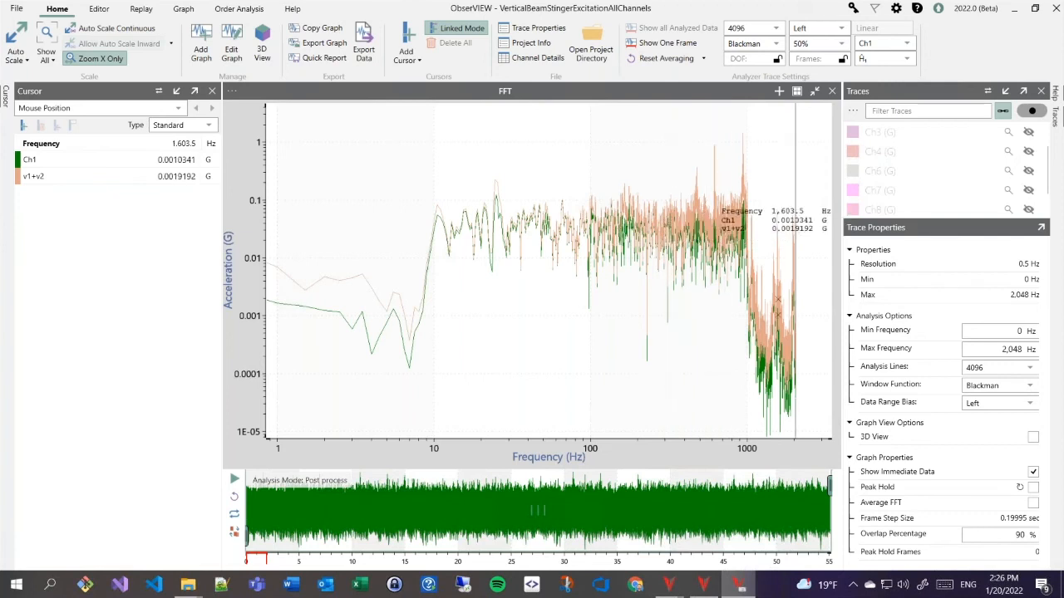
- Add a Max("Ch1","Ch2","Ch3") math trace named Max(1,2,3) to the FFT graph
{"action": "right_click", "coordinate": [600, 163]}
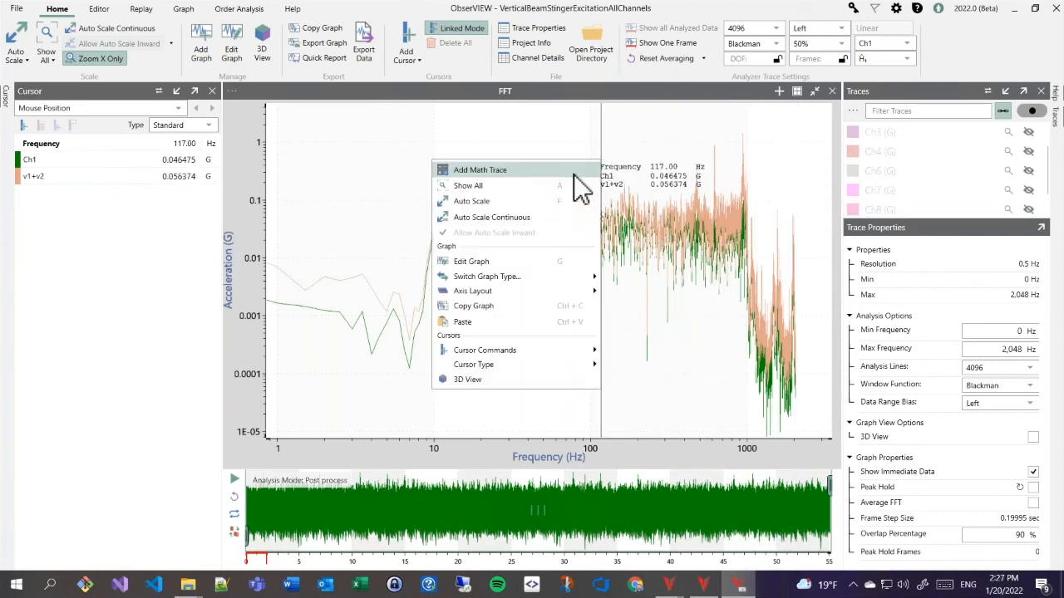
{"action": "left_click", "coordinate": [530, 173]}
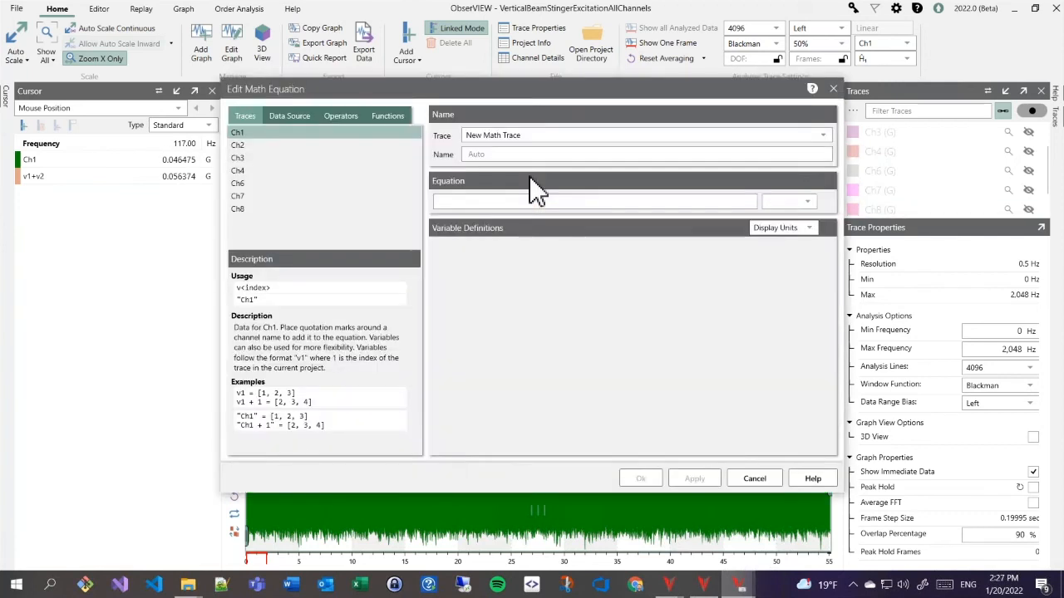
{"action": "left_click", "coordinate": [379, 116]}
{"action": "scroll", "coordinate": [336, 181], "scroll_direction": "down", "scroll_amount": 2}
{"action": "scroll", "coordinate": [334, 177], "scroll_direction": "down", "scroll_amount": 2}
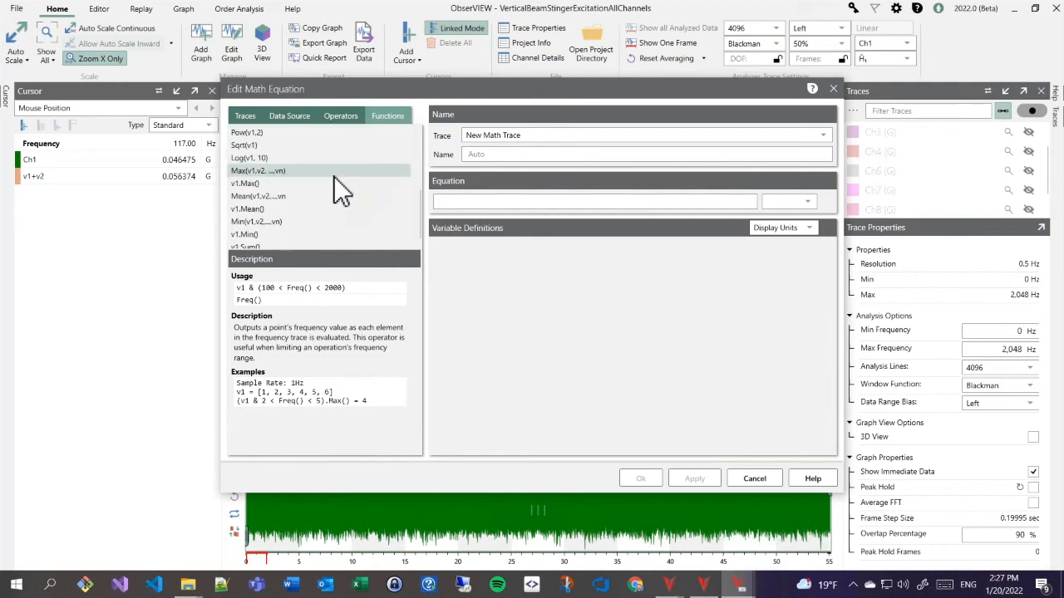
{"action": "left_click", "coordinate": [274, 173]}
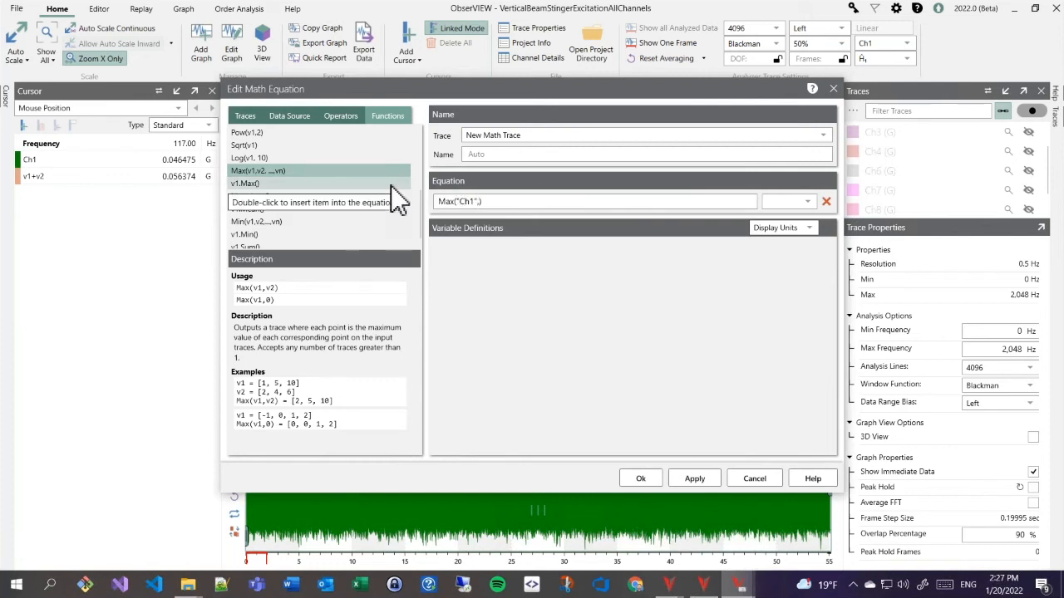
{"action": "type", "text": "h2\""}
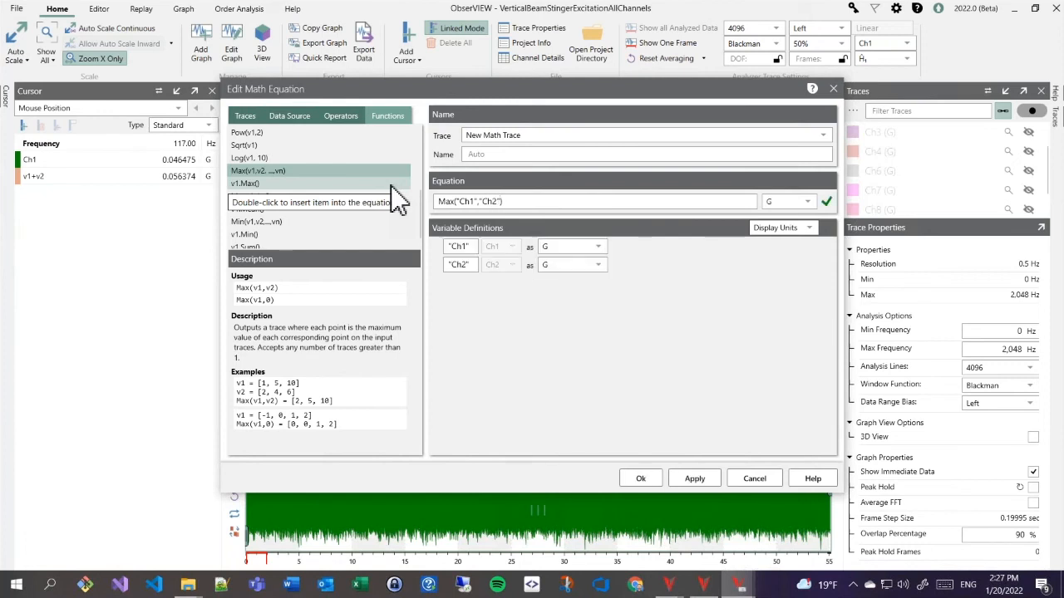
{"action": "type", "text": ",\"Ch3\""}
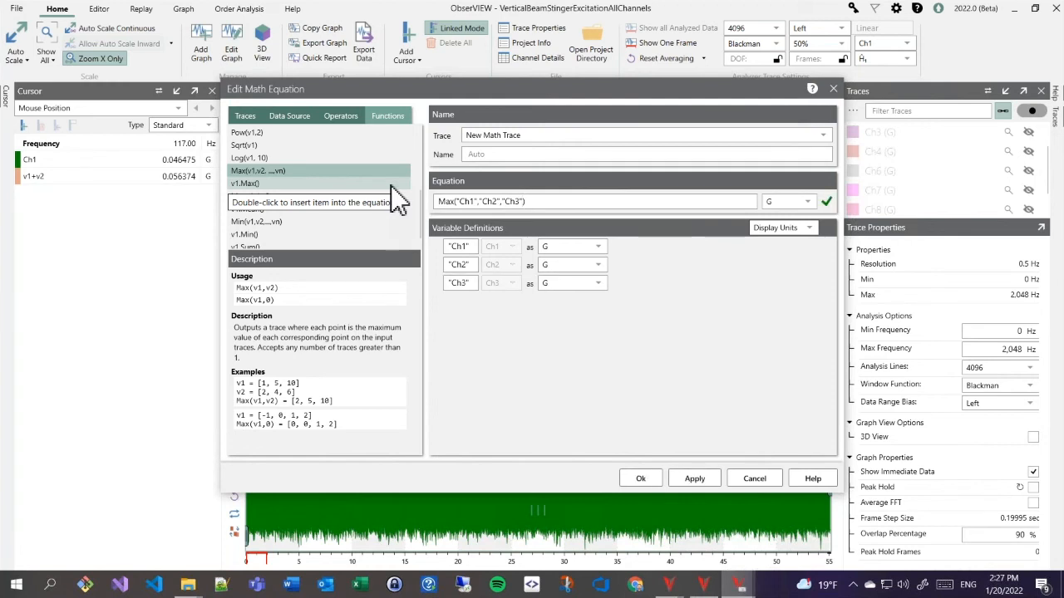
{"action": "left_click", "coordinate": [513, 154]}
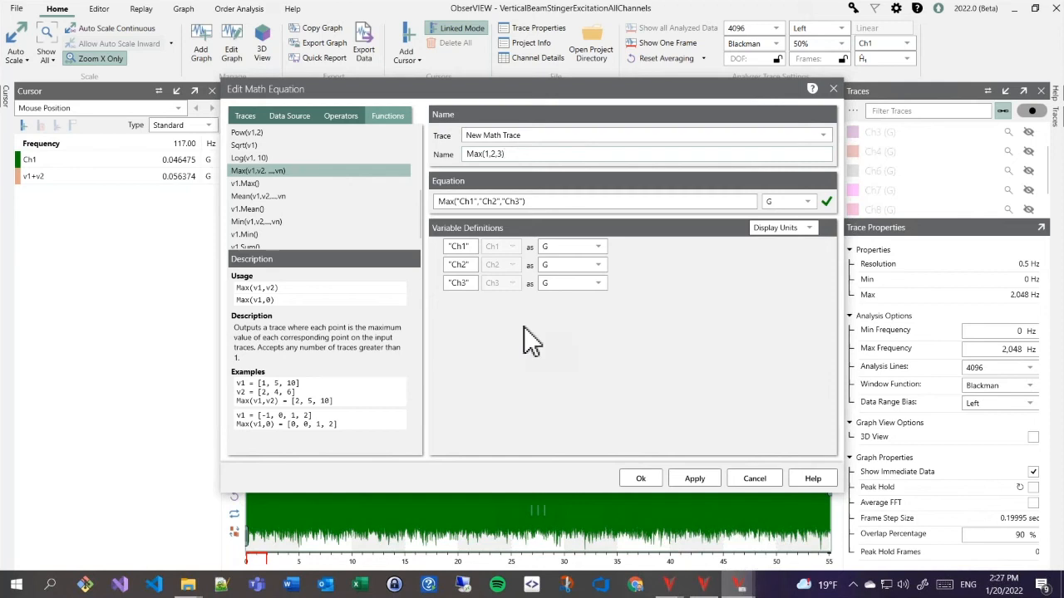
{"action": "left_click", "coordinate": [640, 481]}
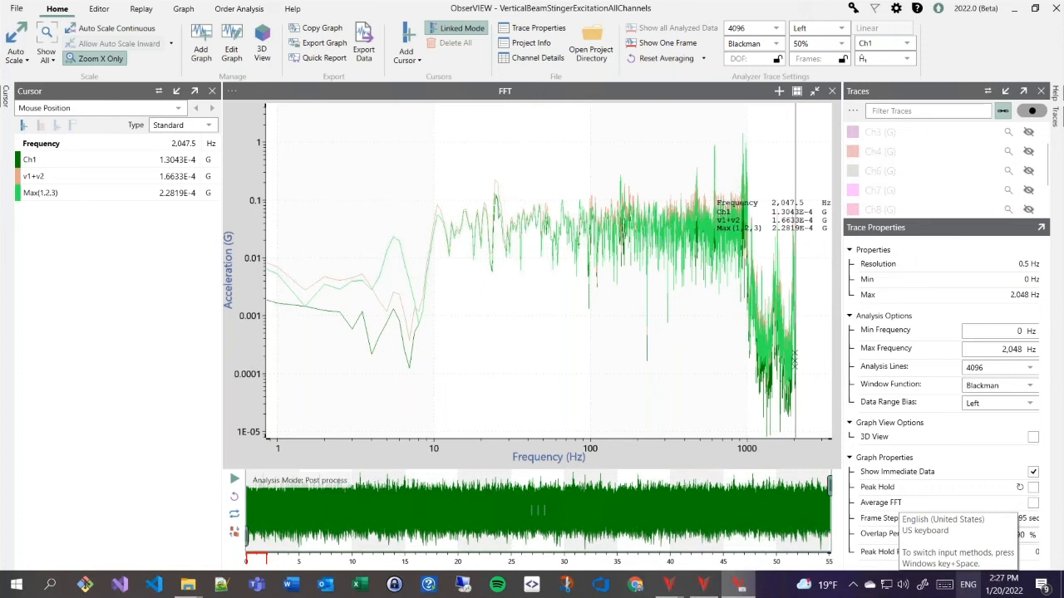
- Restore the maximized FFT panel beside the Waveform graph and close the cursor readout panel
{"action": "left_click", "coordinate": [814, 91]}
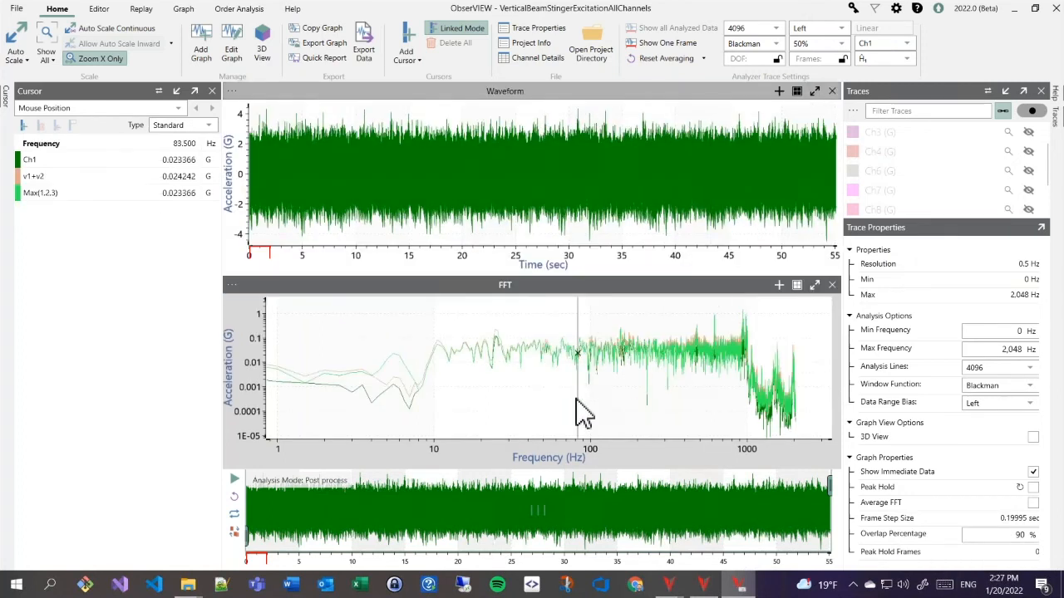
{"action": "left_click", "coordinate": [212, 92]}
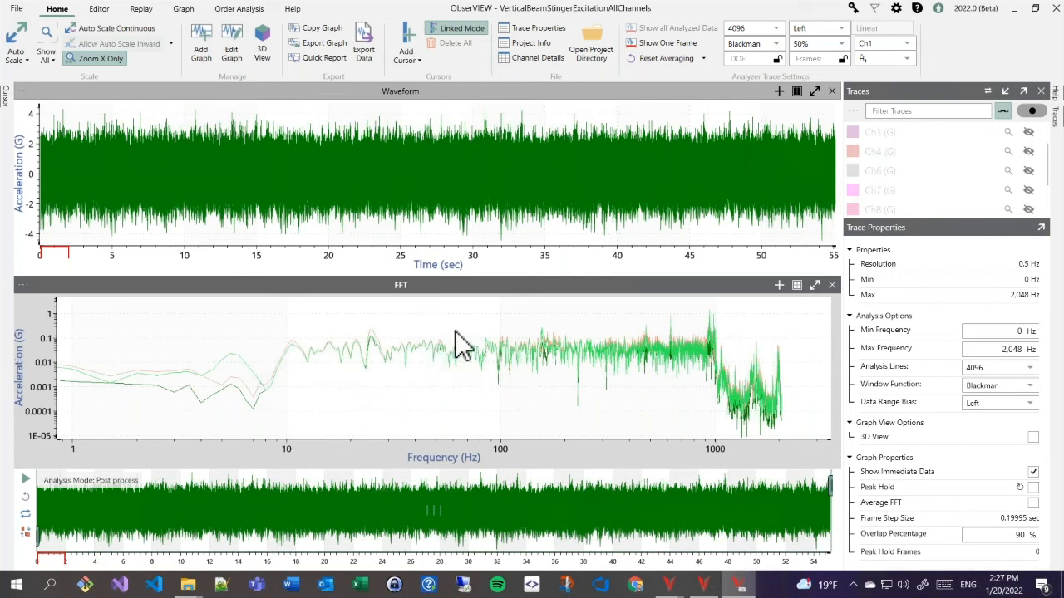
- Add a Time/Frequency Spectrogram graph of Ch1 to the layout
{"action": "left_click", "coordinate": [200, 42]}
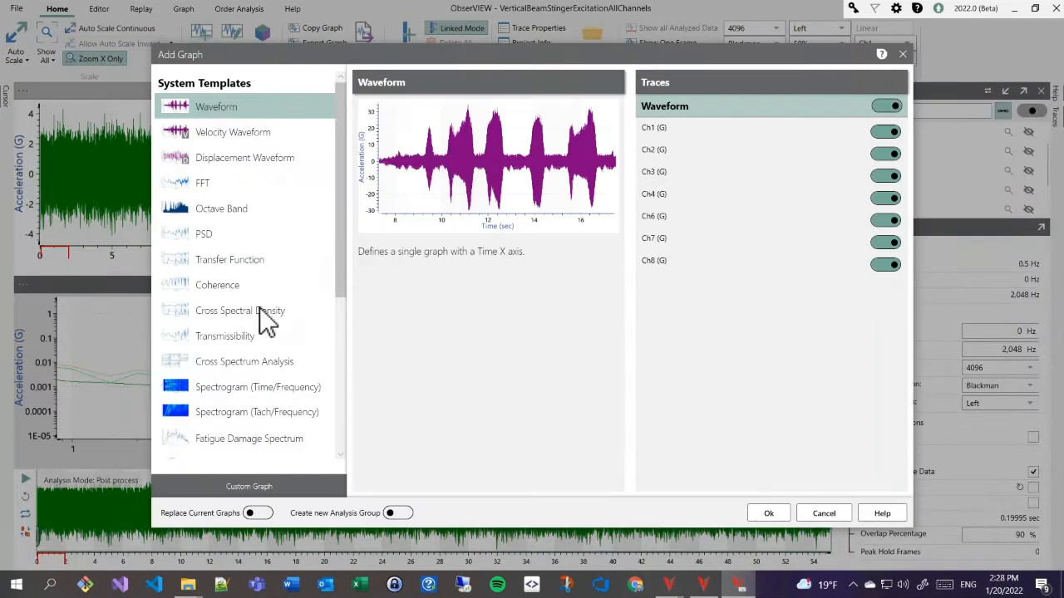
{"action": "left_click", "coordinate": [250, 389]}
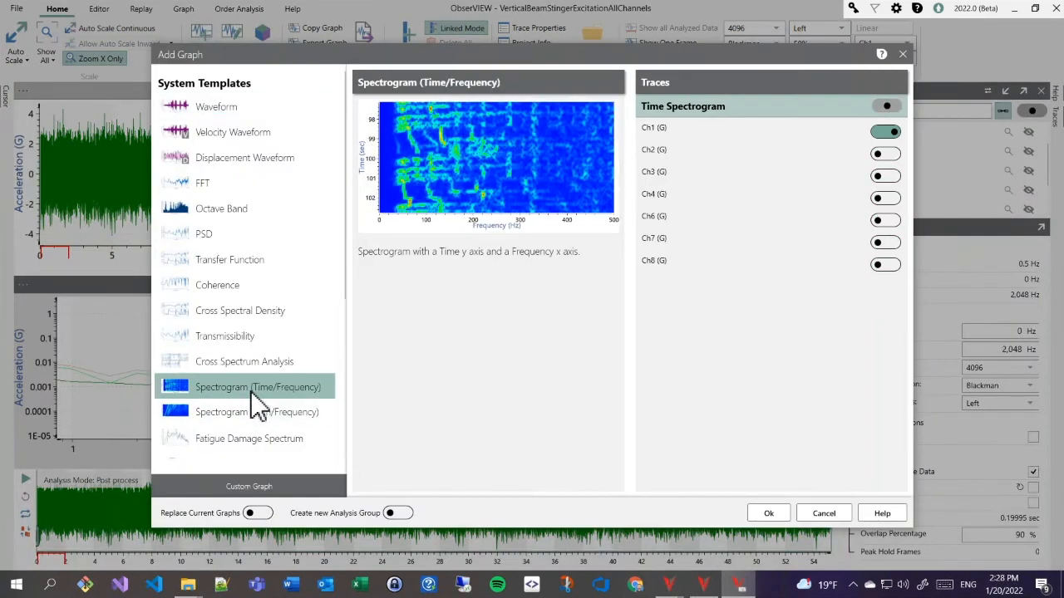
{"action": "left_click", "coordinate": [782, 521]}
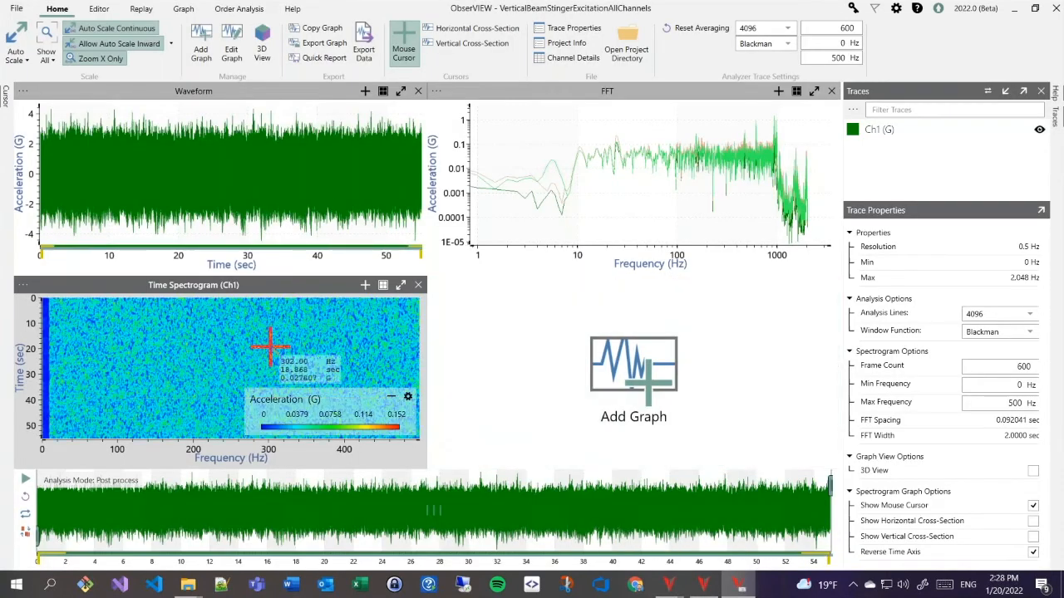
- Display the spectrogram as a 3D surface and rotate it to a new angle
{"action": "right_click", "coordinate": [268, 351]}
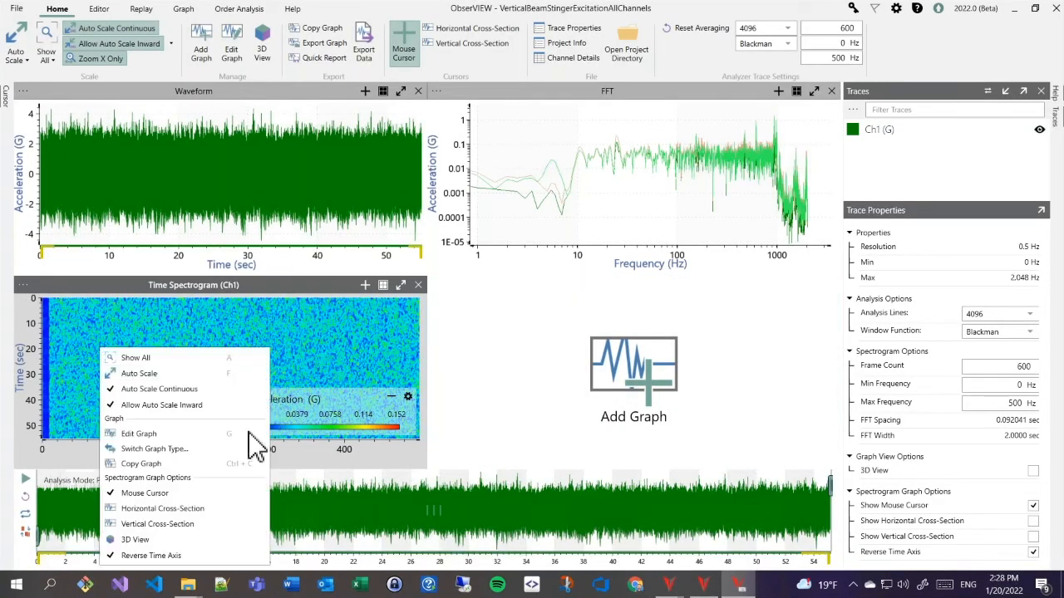
{"action": "left_click", "coordinate": [176, 539]}
{"action": "mouse_move", "coordinate": [364, 372]}
{"action": "left_mouse_down"}
{"action": "mouse_move", "coordinate": [334, 358]}
{"action": "mouse_move", "coordinate": [349, 362]}
{"action": "left_mouse_up"}
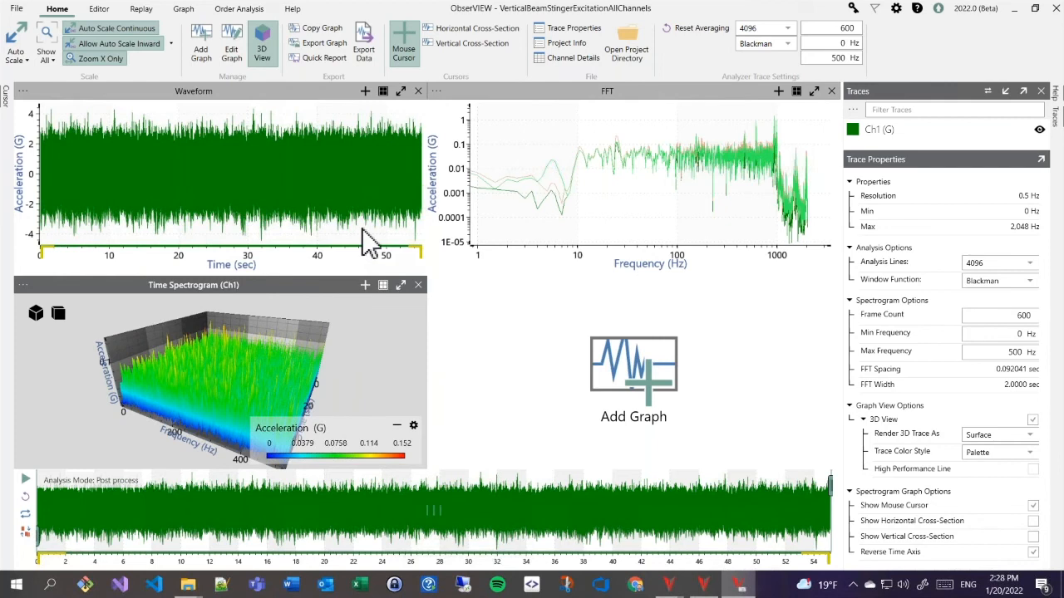
- Switch both the Waveform and FFT graphs to 3D views
{"action": "left_click", "coordinate": [364, 235]}
{"action": "right_click", "coordinate": [368, 241]}
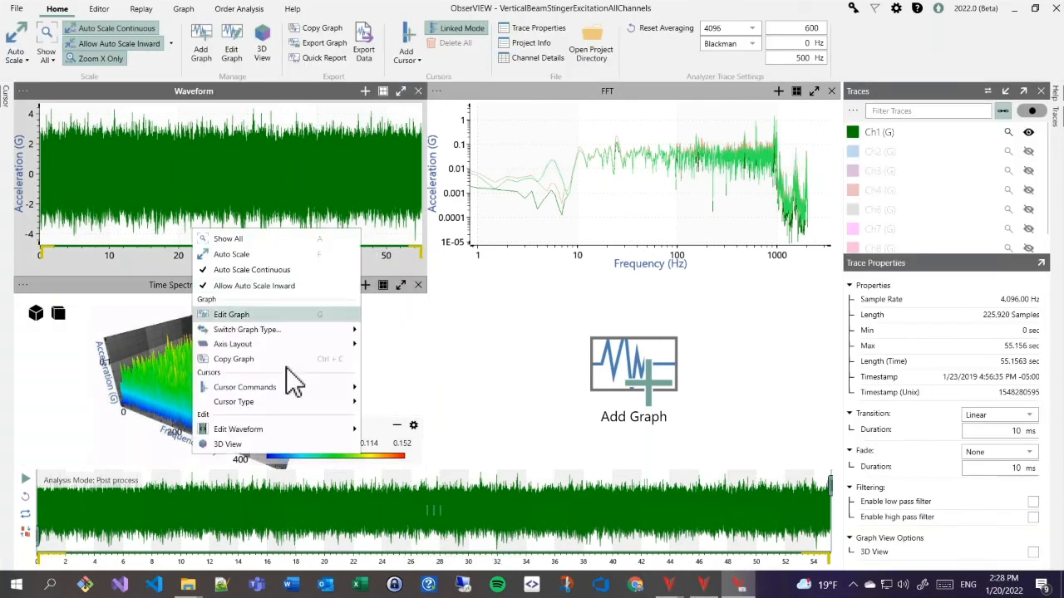
{"action": "left_click", "coordinate": [264, 446]}
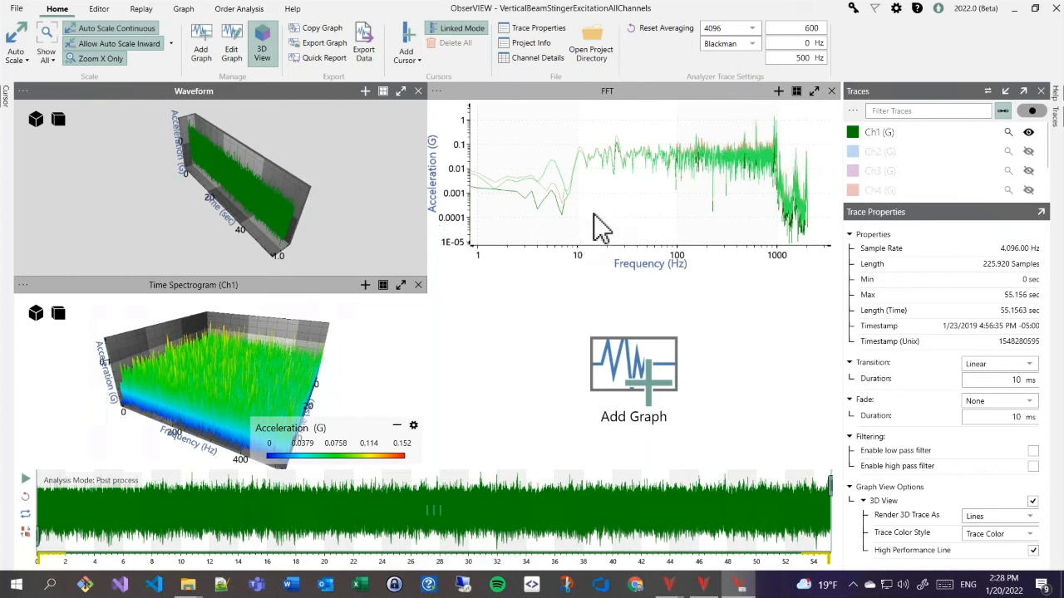
{"action": "left_click", "coordinate": [620, 208]}
{"action": "right_click", "coordinate": [618, 204]}
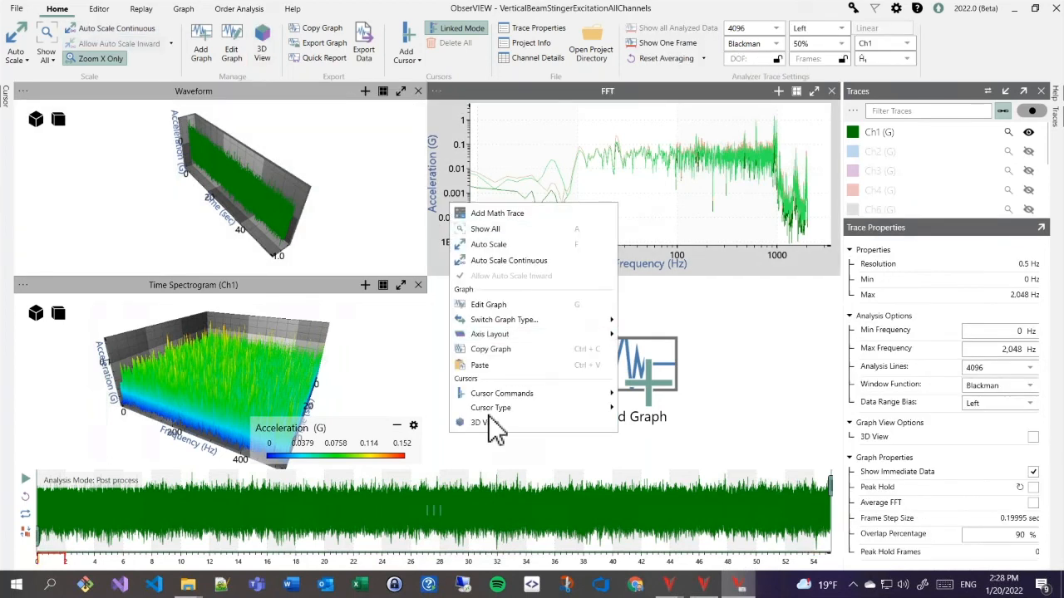
{"action": "left_click", "coordinate": [492, 422]}
{"action": "left_click_drag", "start_coordinate": [567, 230], "coordinate": [532, 241]}
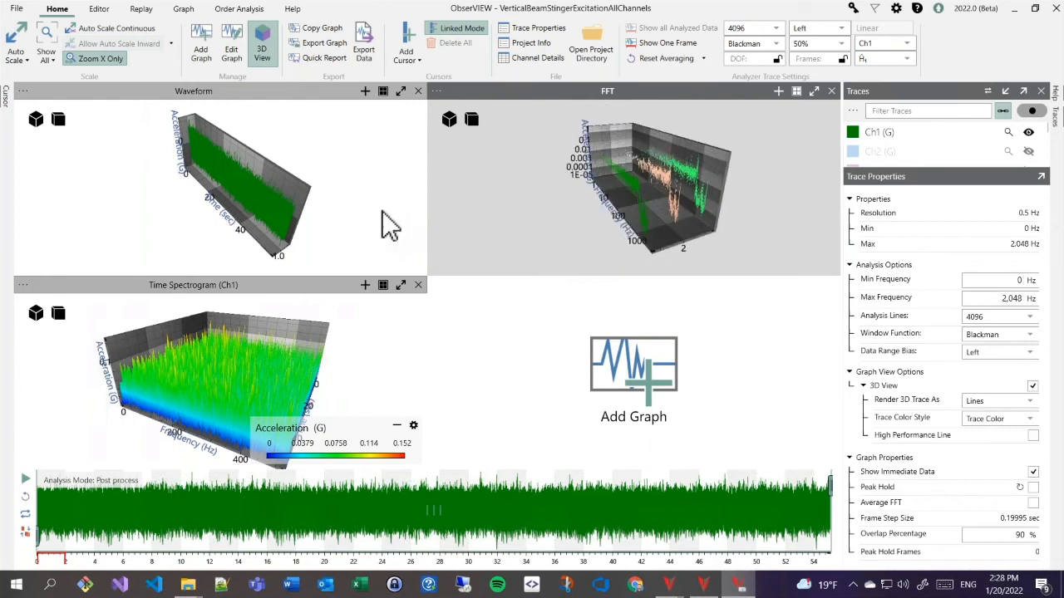
- Show every channel's trace in the graphs and orbit the 3D waveform
{"action": "left_click", "coordinate": [418, 219]}
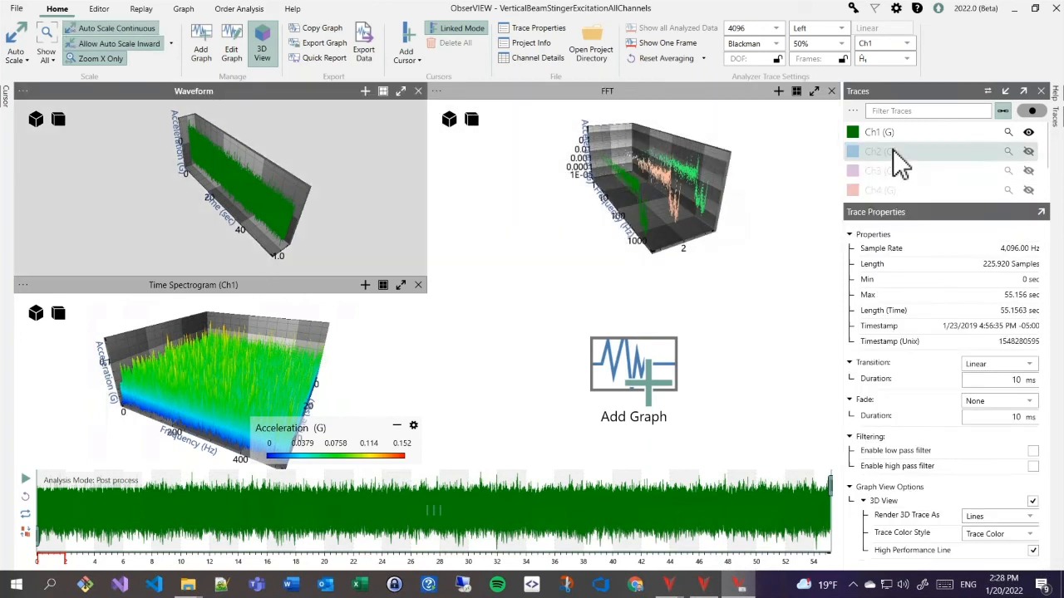
{"action": "left_click", "coordinate": [1030, 111]}
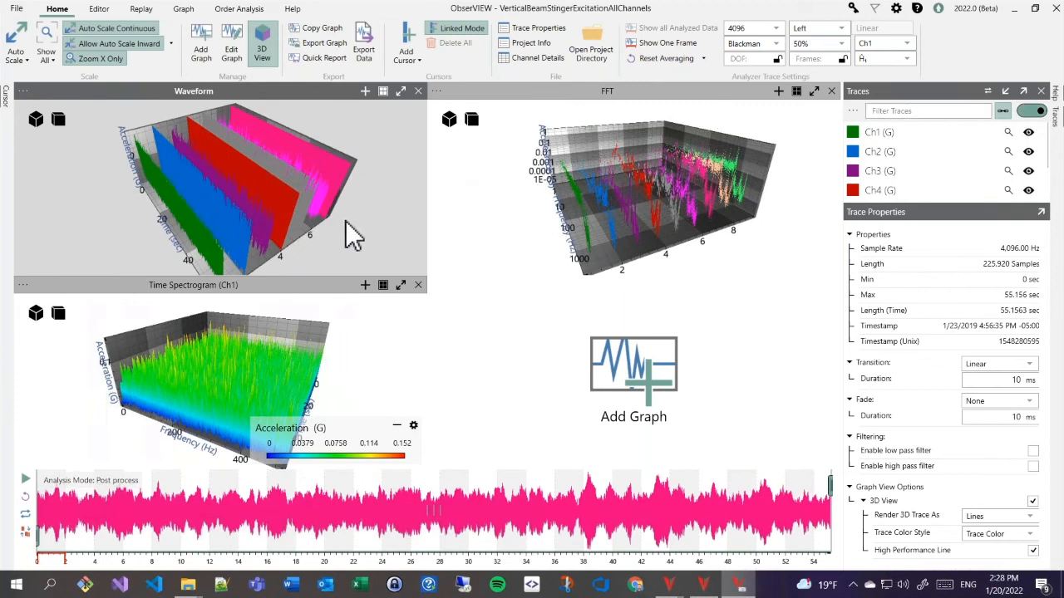
{"action": "scroll", "coordinate": [345, 222], "scroll_direction": "down", "scroll_amount": 2}
{"action": "left_click_drag", "start_coordinate": [333, 217], "coordinate": [332, 207]}
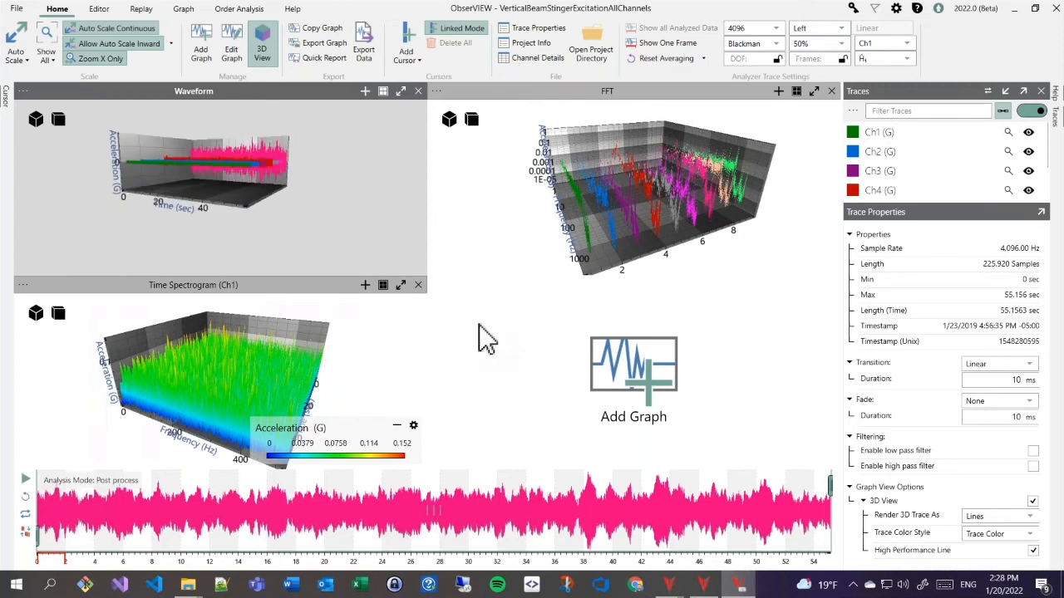
- Add an Octave Band graph including all channels Ch1 through Ch8
{"action": "left_click", "coordinate": [605, 358]}
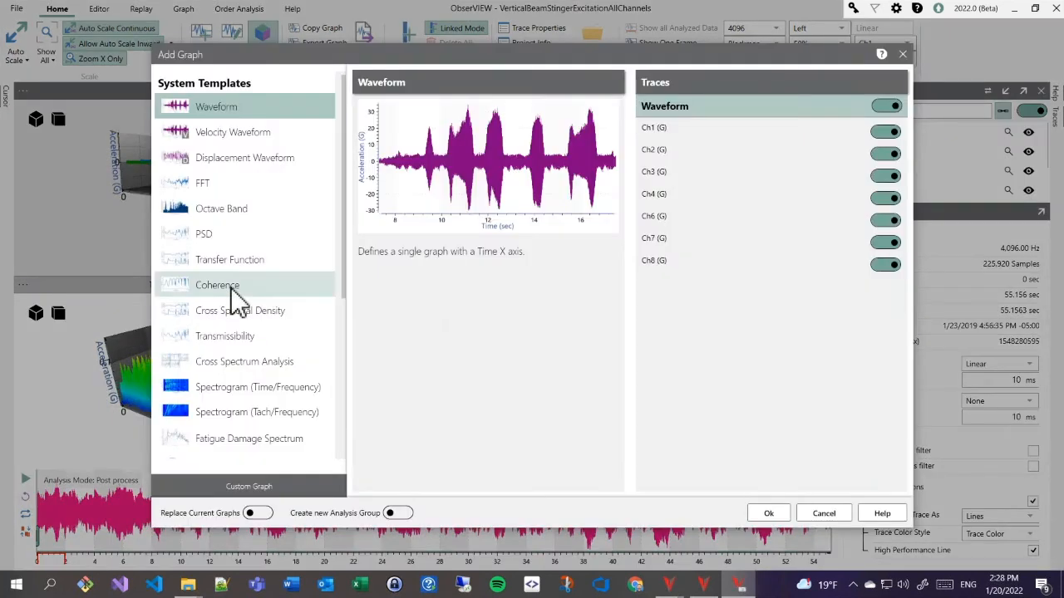
{"action": "left_click", "coordinate": [218, 214]}
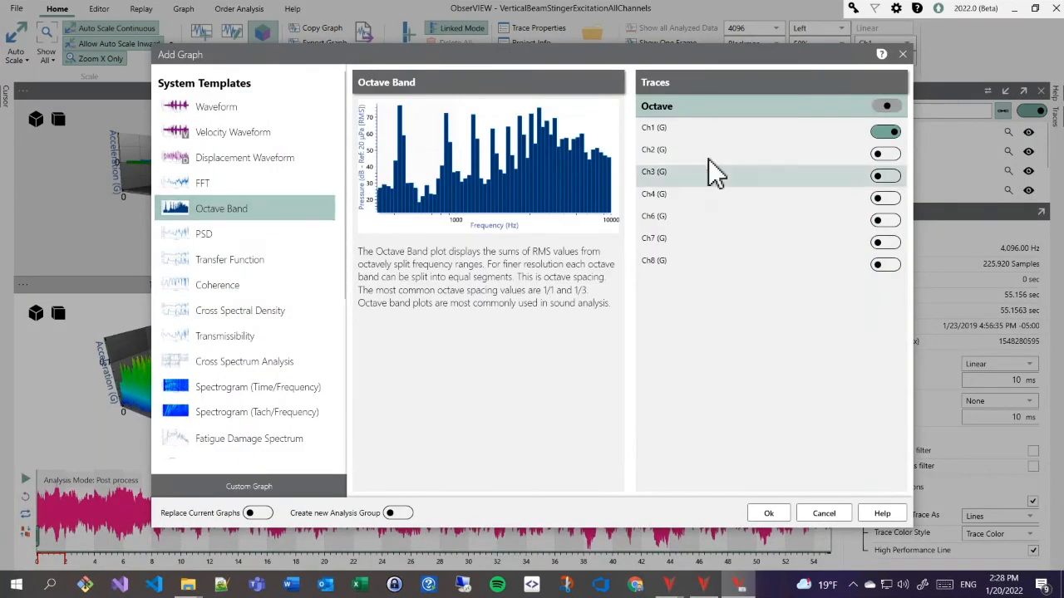
{"action": "left_click", "coordinate": [889, 110]}
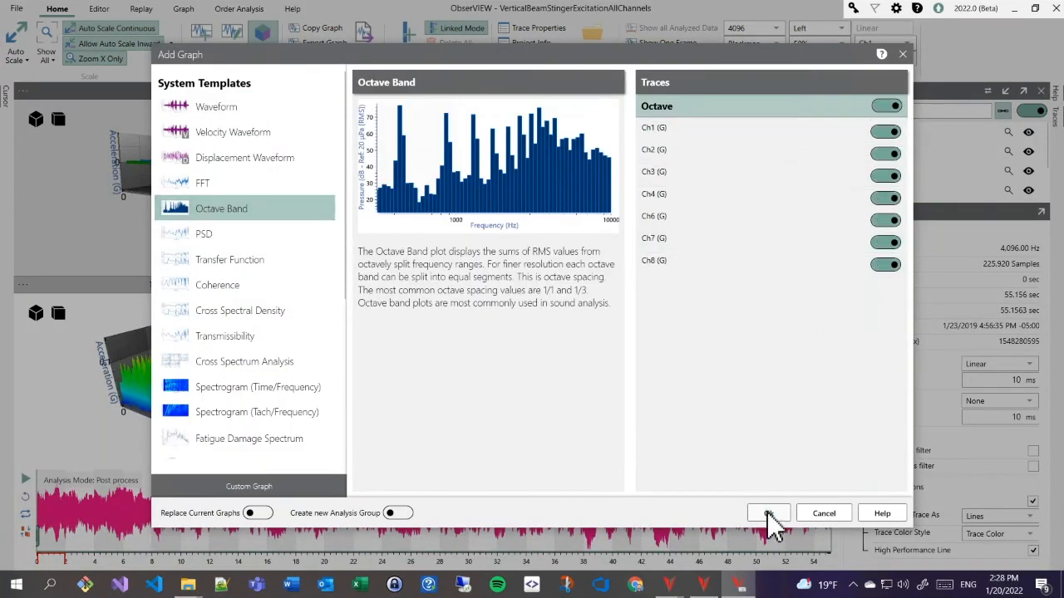
{"action": "left_click", "coordinate": [770, 515]}
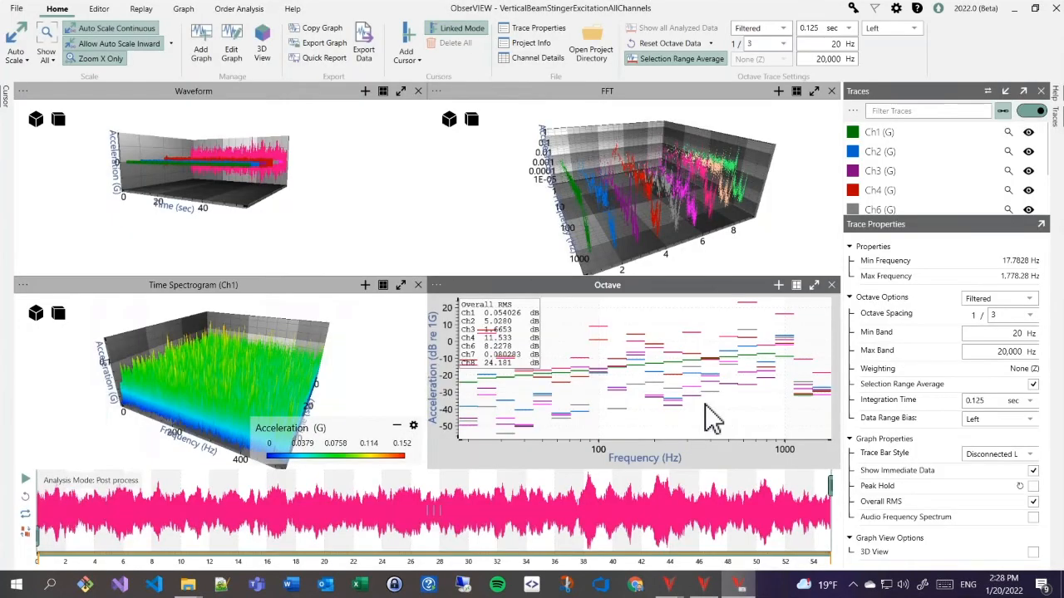
- Switch the Octave graph to a 3D view and rotate it
{"action": "right_click", "coordinate": [734, 407]}
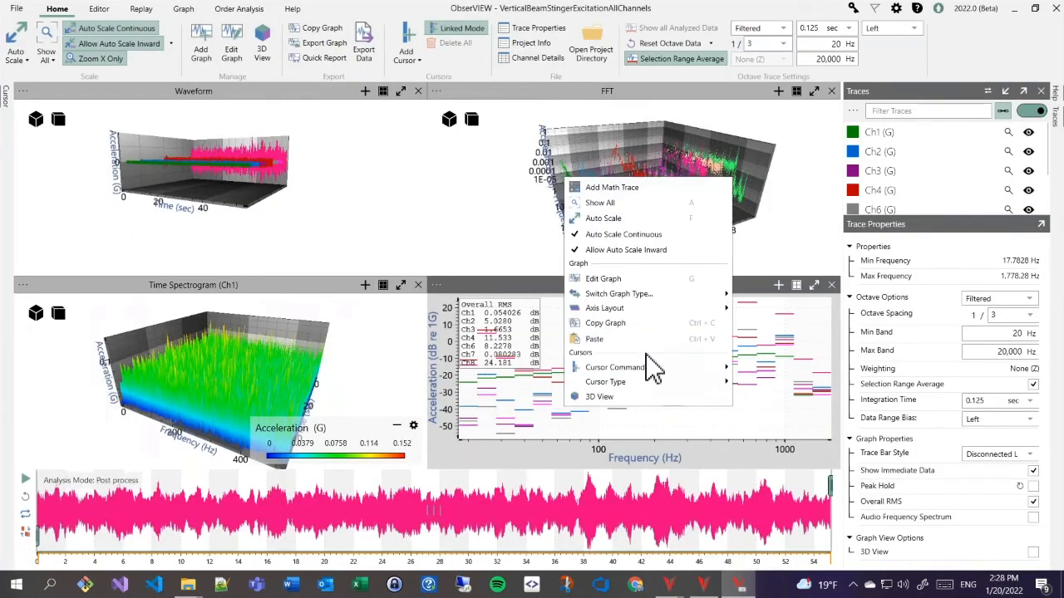
{"action": "left_click", "coordinate": [611, 396]}
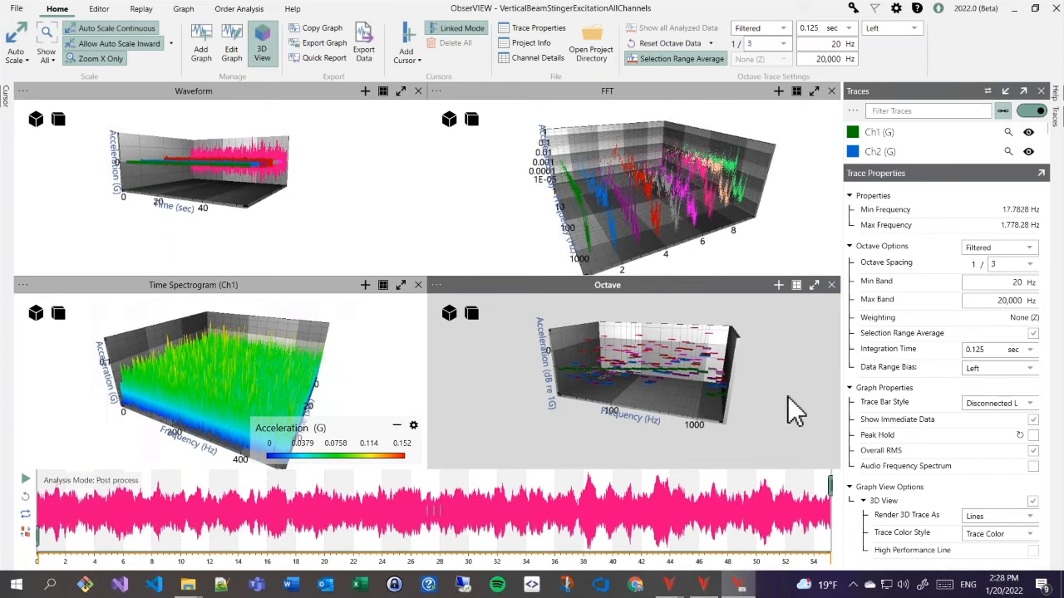
{"action": "left_click_drag", "start_coordinate": [770, 404], "coordinate": [783, 402]}
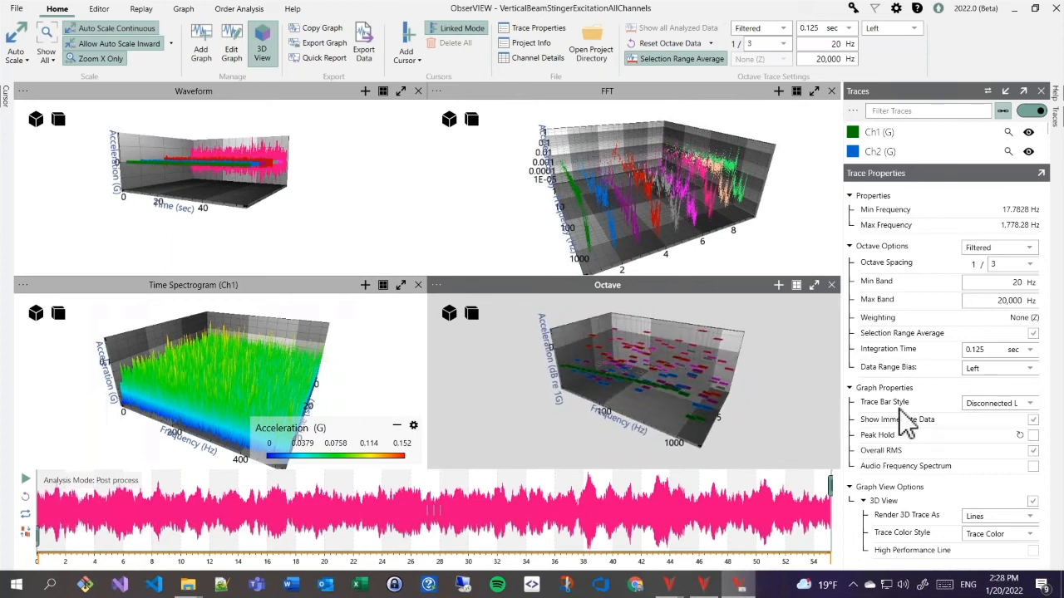
- Cycle the Octave bar style through Auto, Stair Step and Line to Disconnected Lines, then select the Time Spectrogram
{"action": "left_click", "coordinate": [1004, 402]}
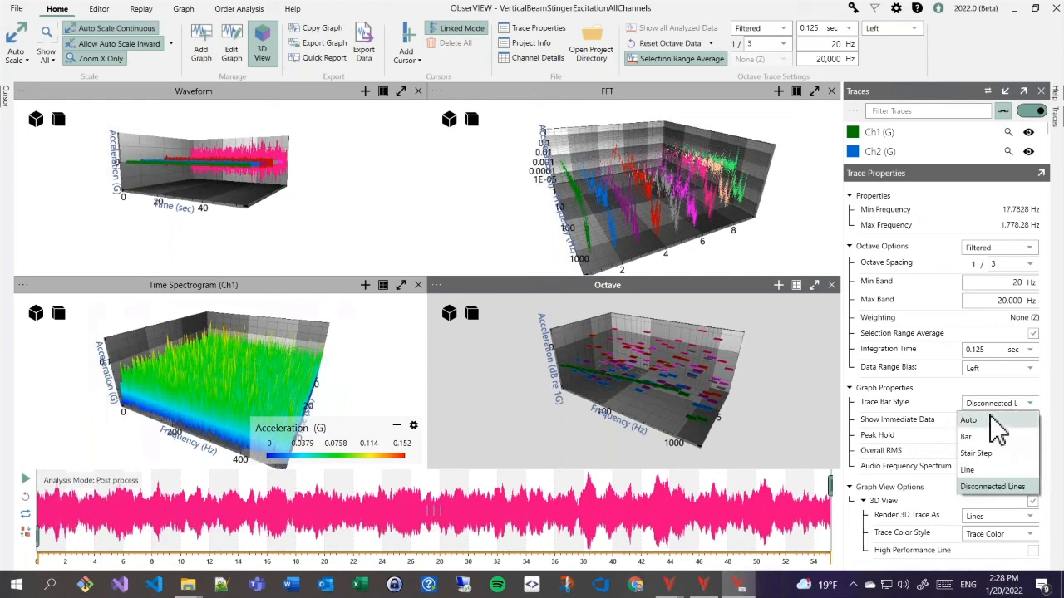
{"action": "left_click", "coordinate": [993, 421]}
{"action": "left_click_drag", "start_coordinate": [783, 409], "coordinate": [770, 404]}
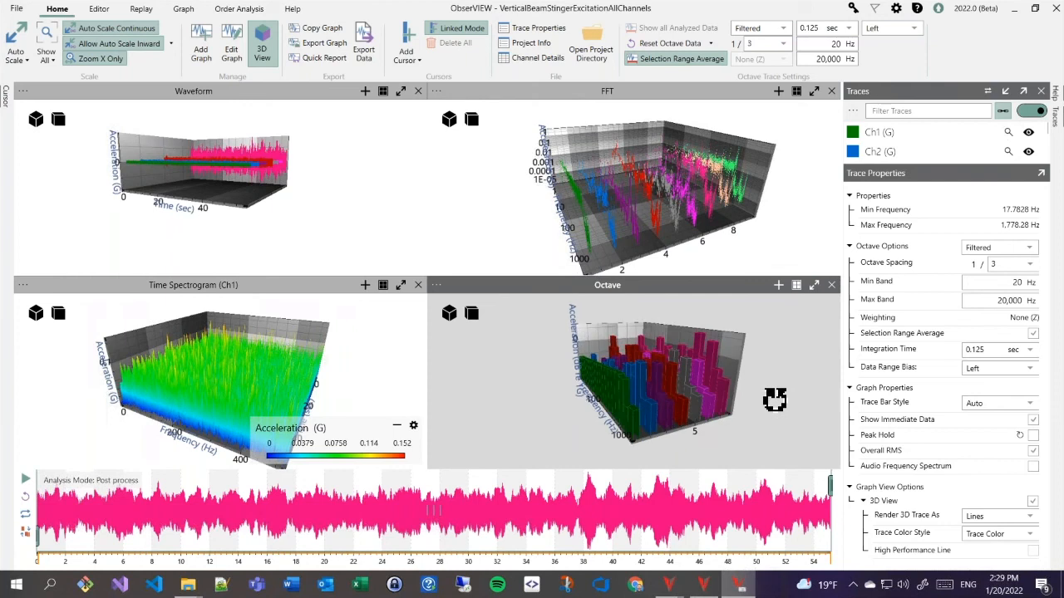
{"action": "left_click", "coordinate": [980, 407]}
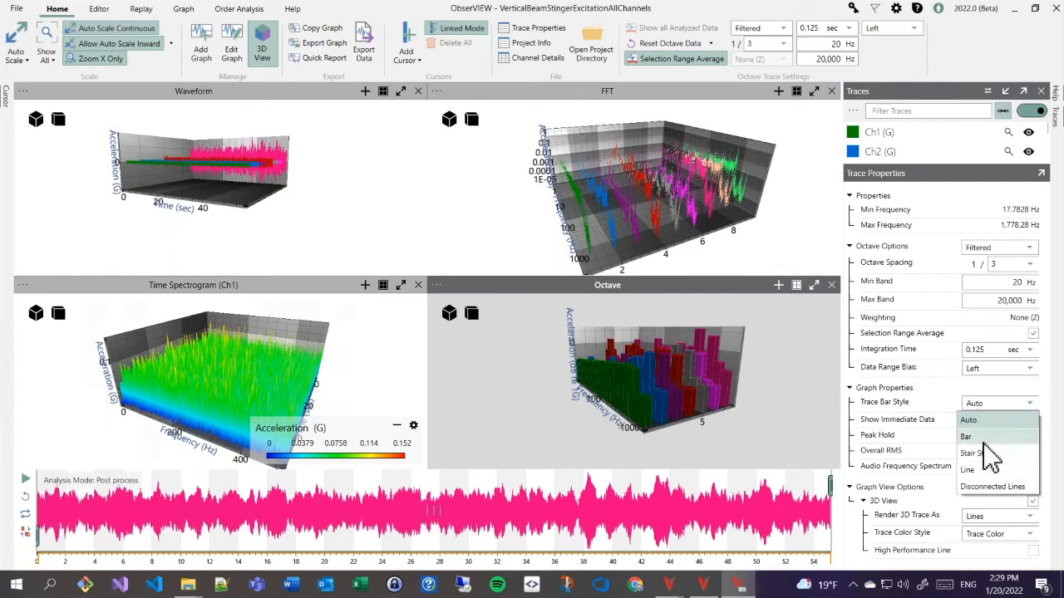
{"action": "left_click", "coordinate": [986, 454]}
{"action": "left_click", "coordinate": [998, 405]}
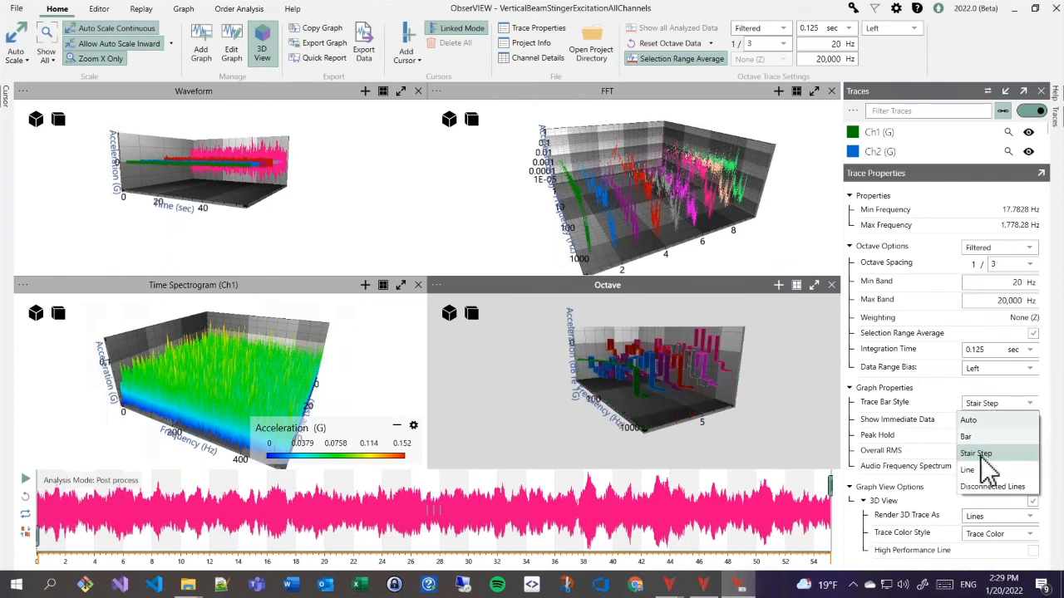
{"action": "left_click", "coordinate": [977, 471]}
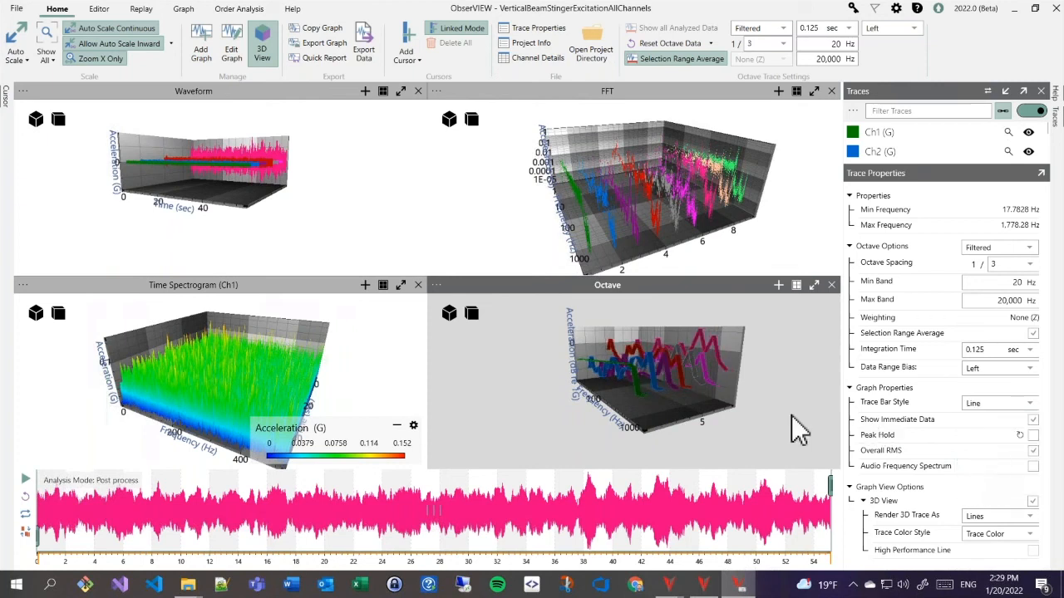
{"action": "left_click", "coordinate": [989, 405]}
{"action": "left_click", "coordinate": [988, 487]}
{"action": "left_click_drag", "start_coordinate": [782, 427], "coordinate": [774, 432]}
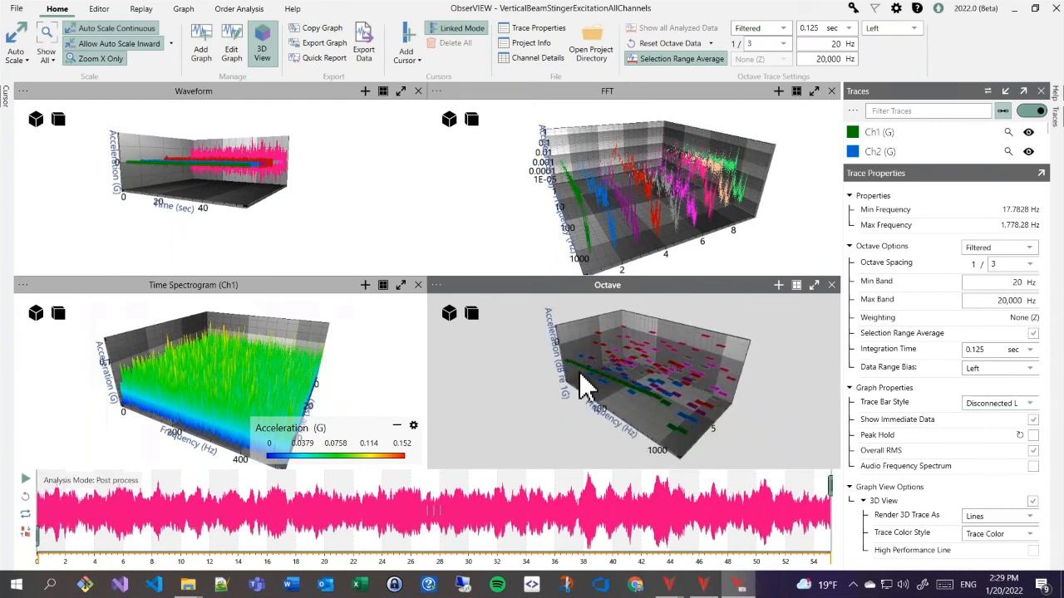
{"action": "left_click", "coordinate": [368, 374]}
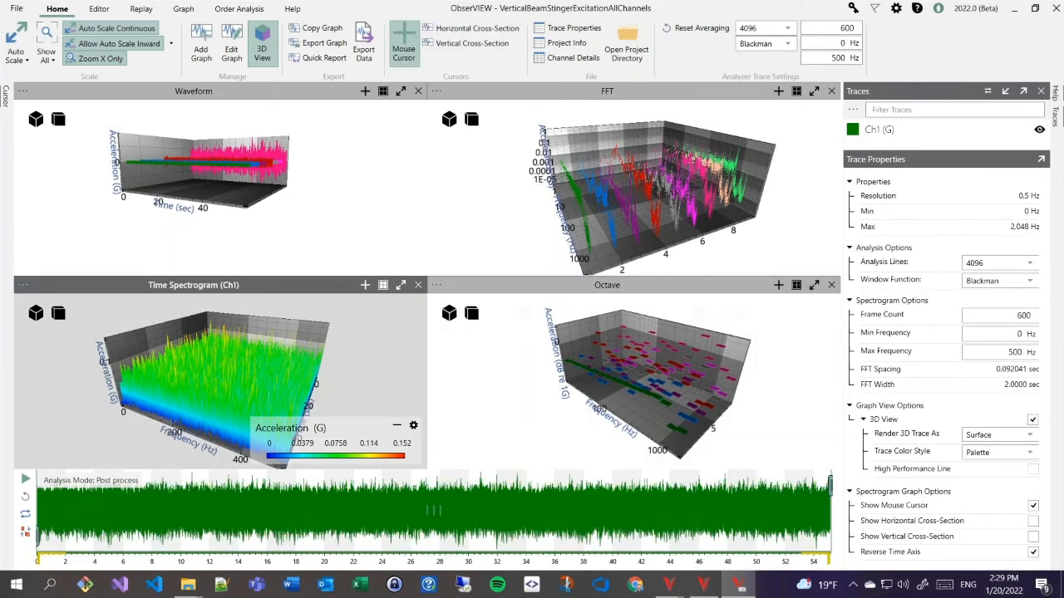
- Render the Ch1 Time Spectrogram as a waterfall and rotate it to a front-facing angle
{"action": "left_click", "coordinate": [994, 440]}
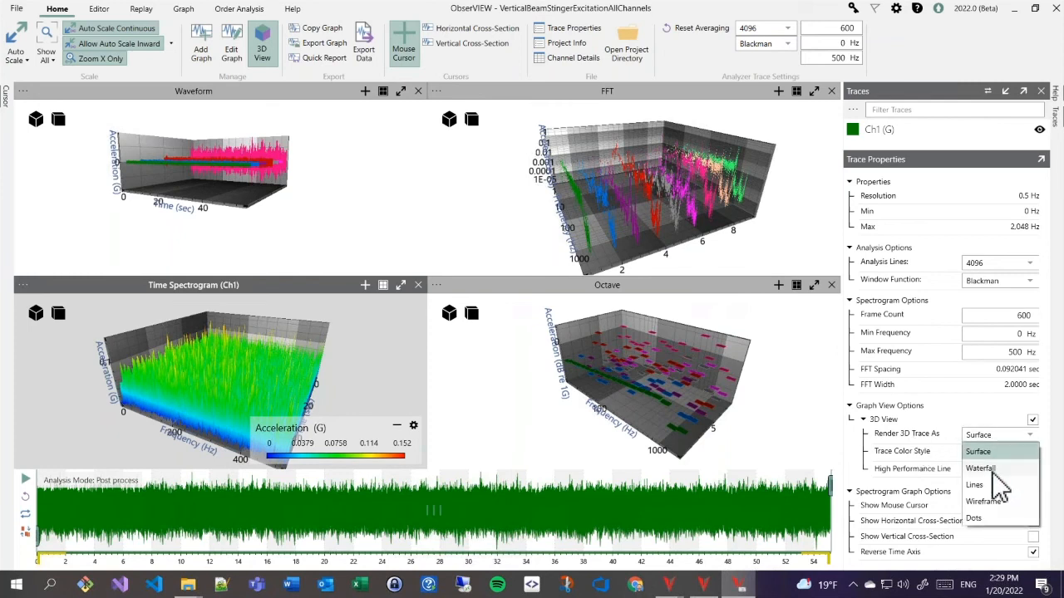
{"action": "left_click", "coordinate": [992, 469]}
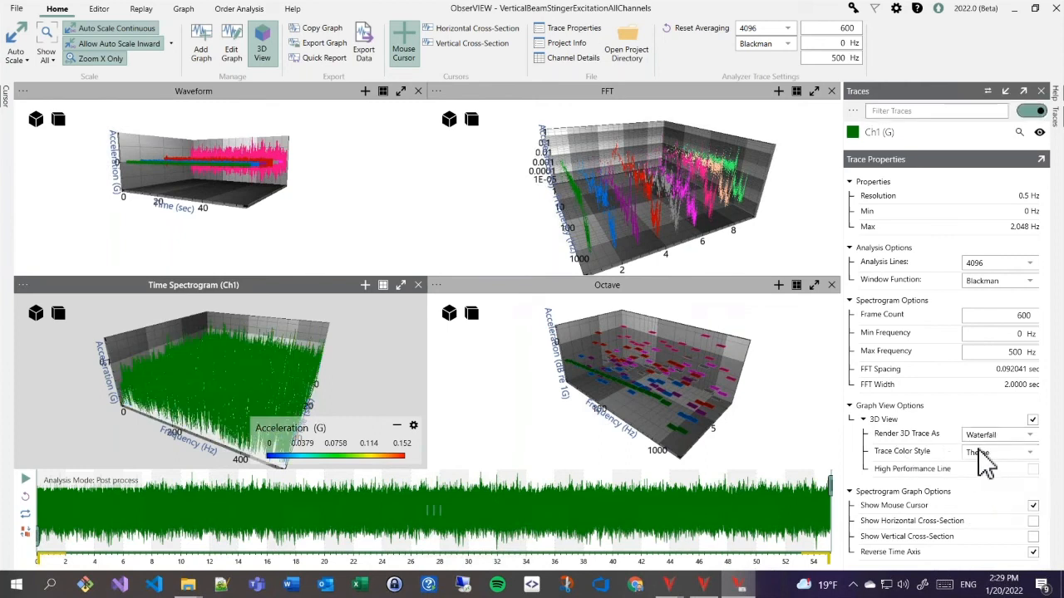
{"action": "left_click_drag", "start_coordinate": [356, 404], "coordinate": [359, 380]}
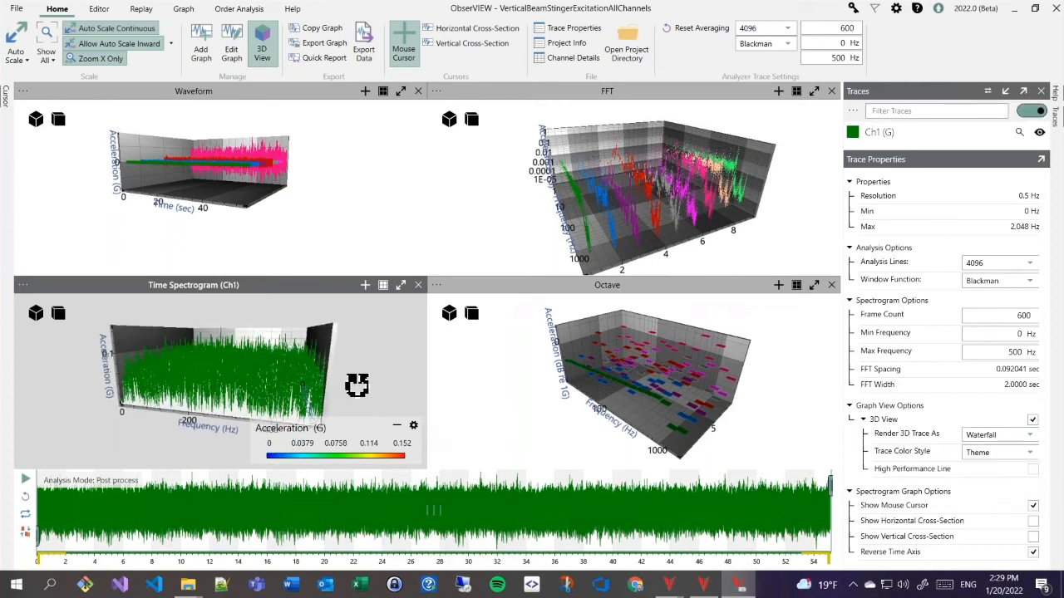
- Try the spectrogram as Lines, then Wireframe, then Dots, rotating it to a corner view
{"action": "left_click", "coordinate": [998, 434]}
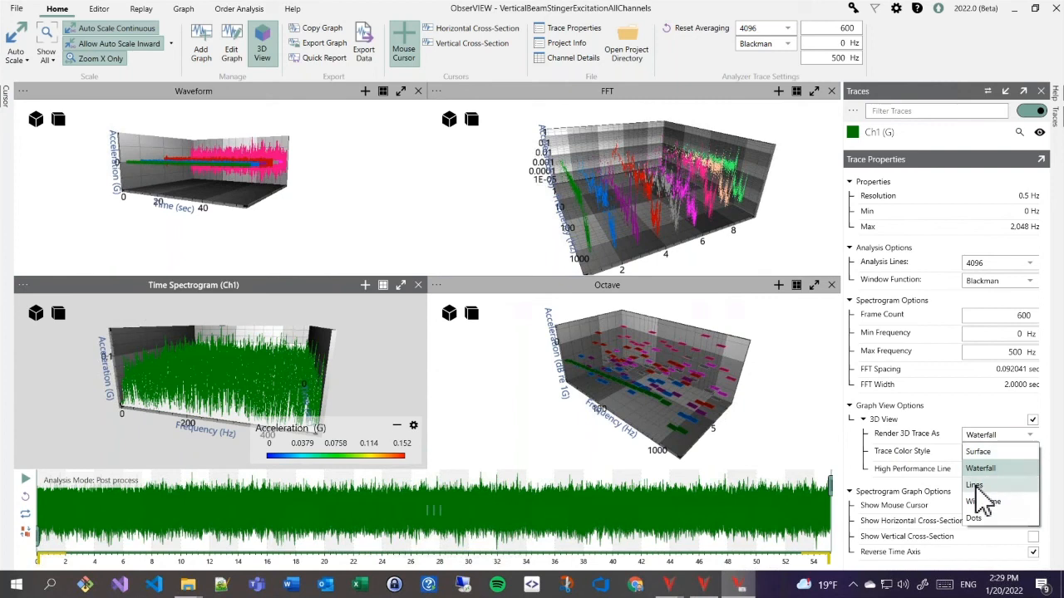
{"action": "left_click", "coordinate": [975, 485]}
{"action": "left_click", "coordinate": [993, 436]}
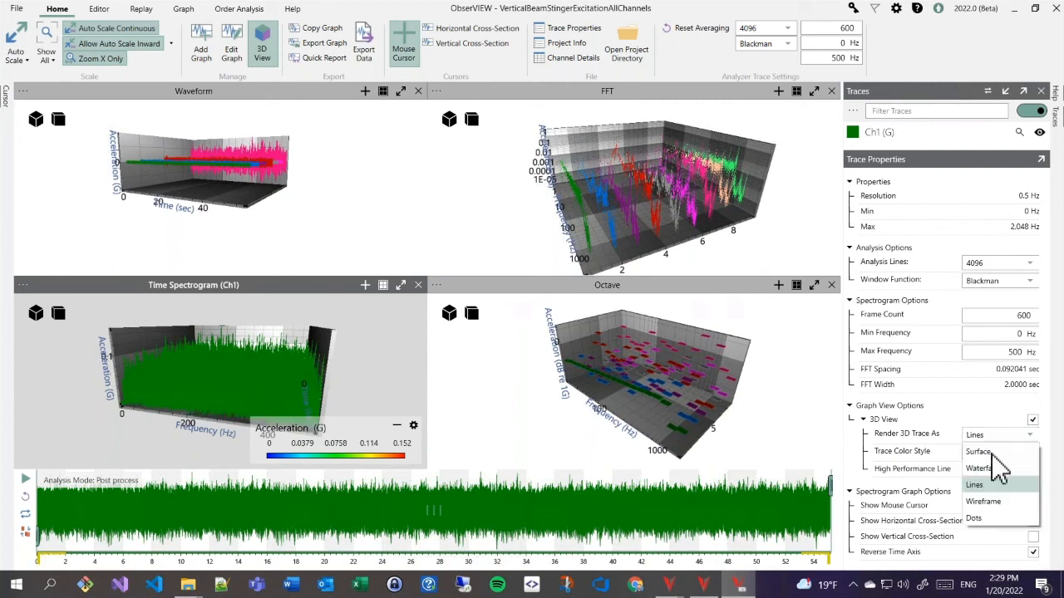
{"action": "left_click", "coordinate": [974, 501]}
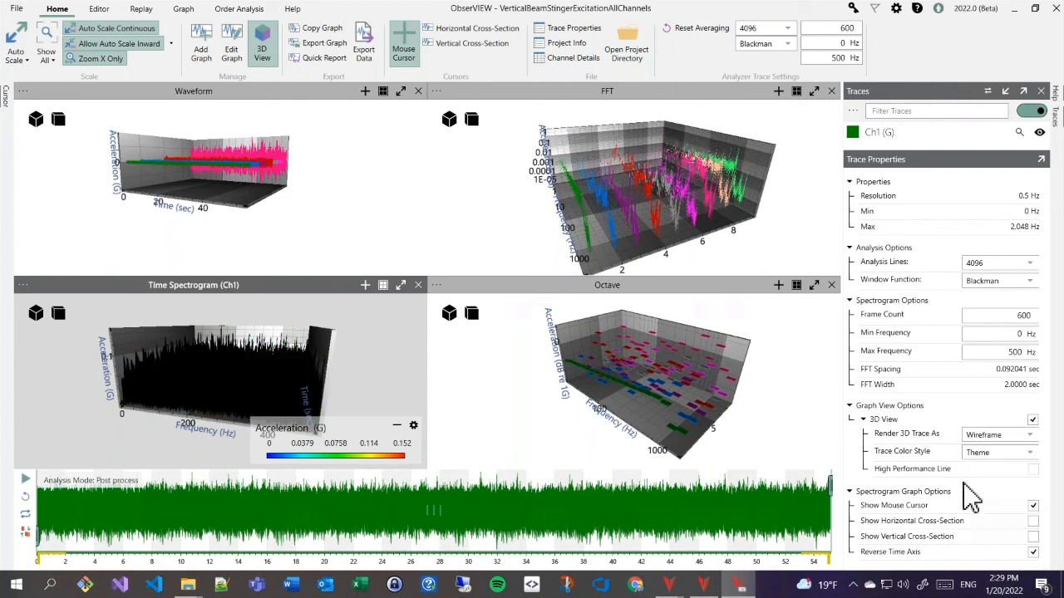
{"action": "left_click", "coordinate": [985, 435]}
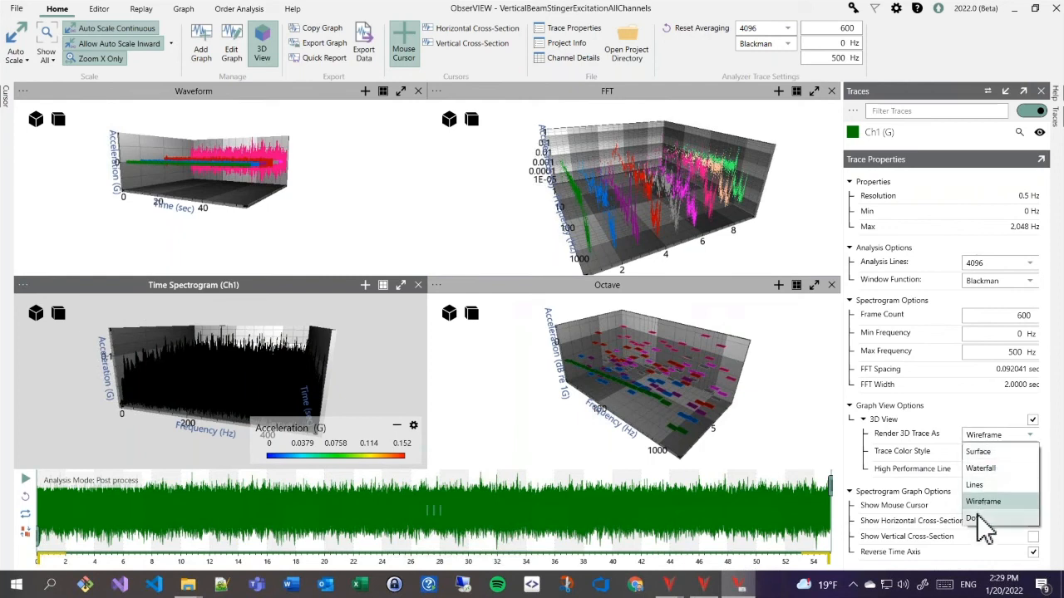
{"action": "left_click", "coordinate": [986, 518]}
{"action": "left_click_drag", "start_coordinate": [369, 372], "coordinate": [352, 383]}
- Switch the spectrogram's Render 3D Trace As setting back to Waterfall
{"action": "left_click", "coordinate": [987, 439]}
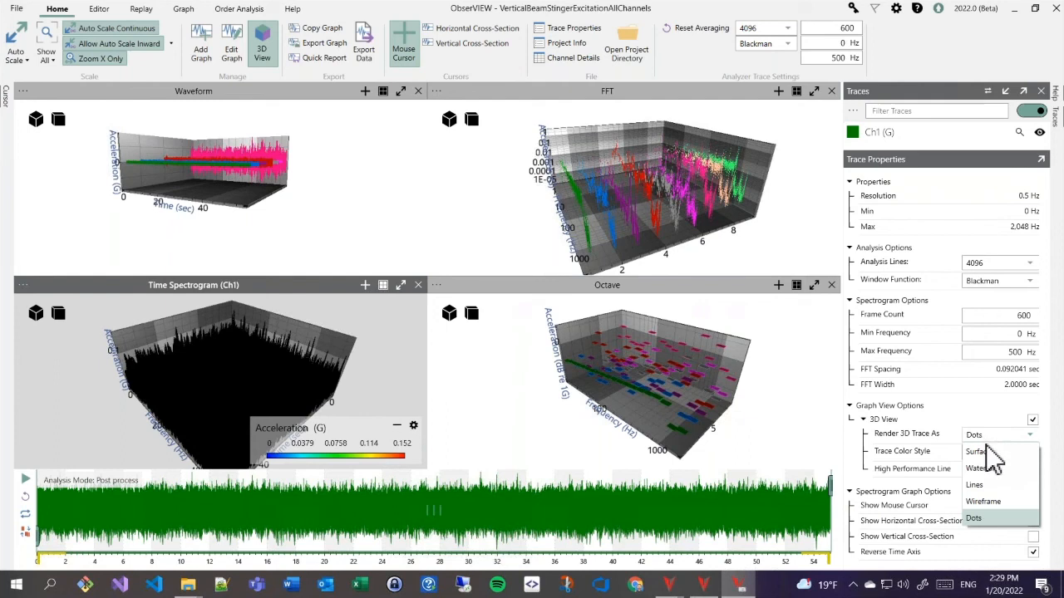
{"action": "left_click", "coordinate": [997, 468]}
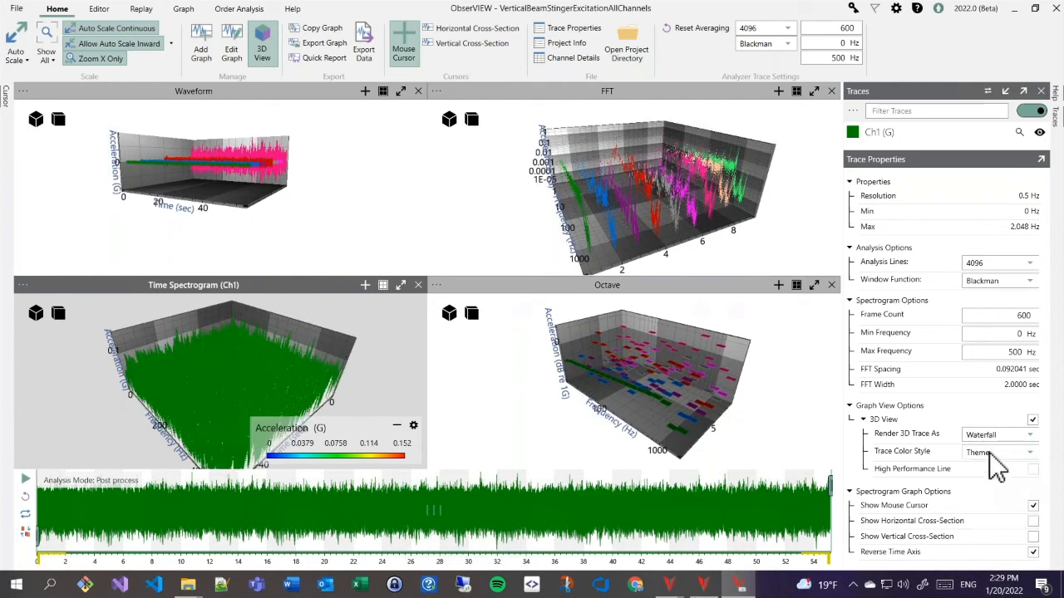
{"action": "left_click", "coordinate": [989, 453]}
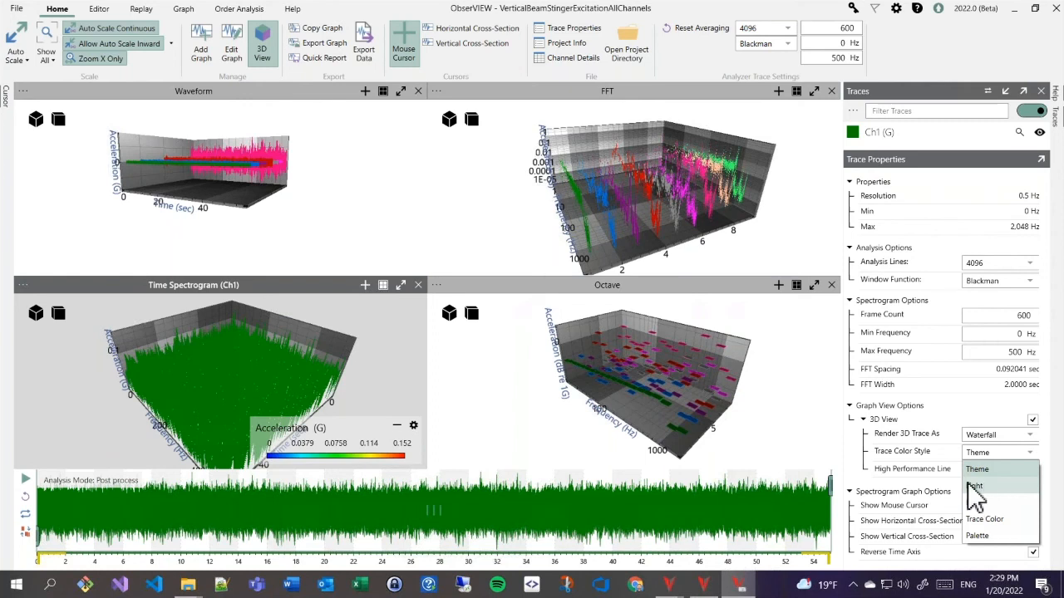
- Set the spectrogram's Trace Color Style to the acceleration palette
{"action": "left_click", "coordinate": [381, 374]}
{"action": "left_click_drag", "start_coordinate": [358, 374], "coordinate": [366, 357]}
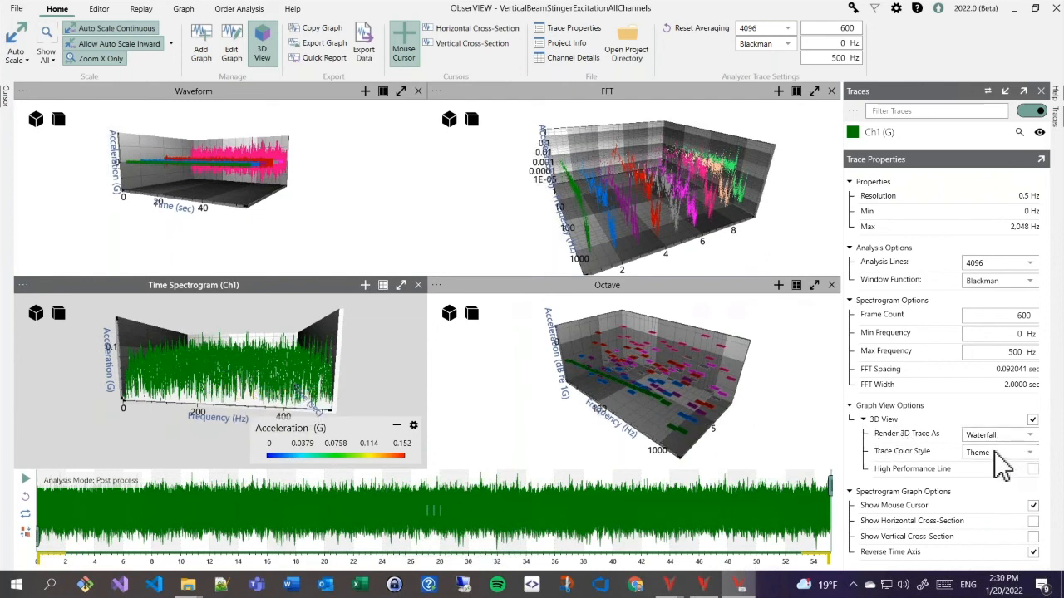
{"action": "left_click", "coordinate": [997, 452]}
{"action": "left_click", "coordinate": [977, 536]}
- Rotate the recoloured waterfall to inspect it, then show the Octave graph's trace settings
{"action": "left_click_drag", "start_coordinate": [408, 399], "coordinate": [374, 387]}
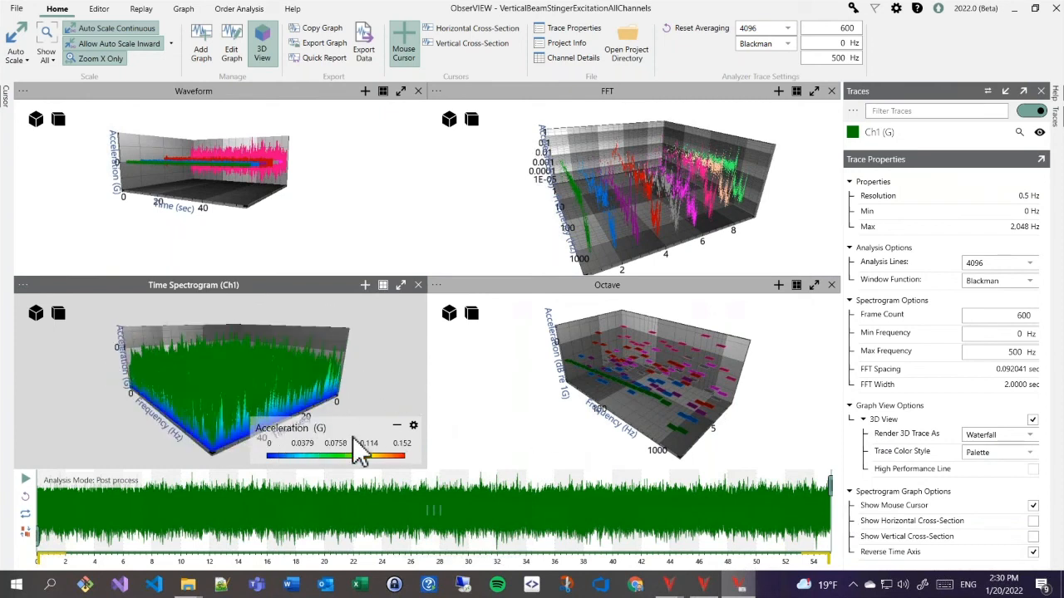
{"action": "left_click_drag", "start_coordinate": [368, 406], "coordinate": [377, 385]}
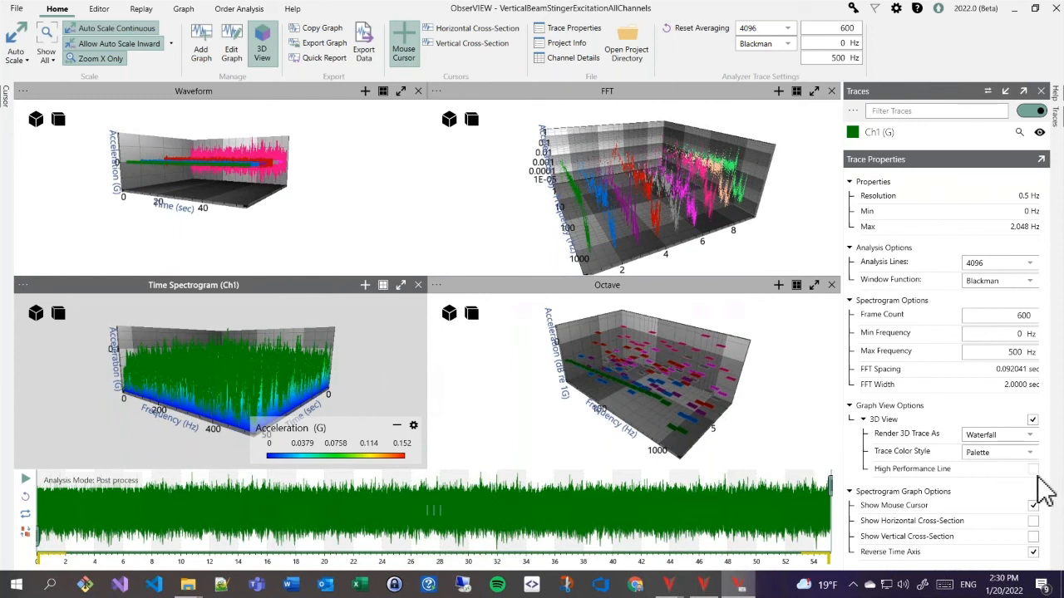
{"action": "left_click", "coordinate": [798, 422]}
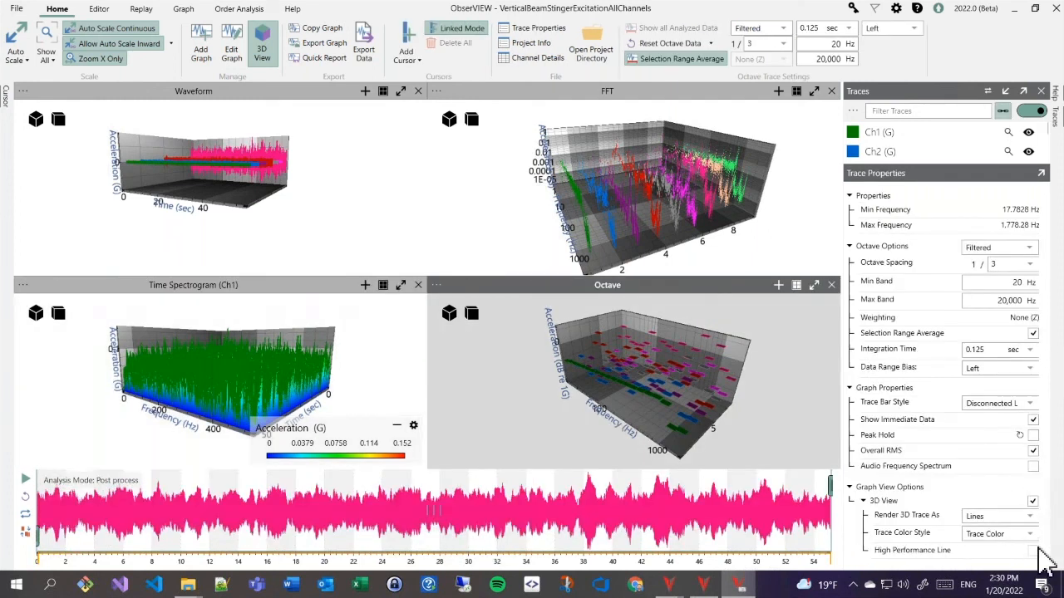
- Turn on High Performance Line for the 3D FFT graph and rotate the plot
{"action": "left_click", "coordinate": [508, 217]}
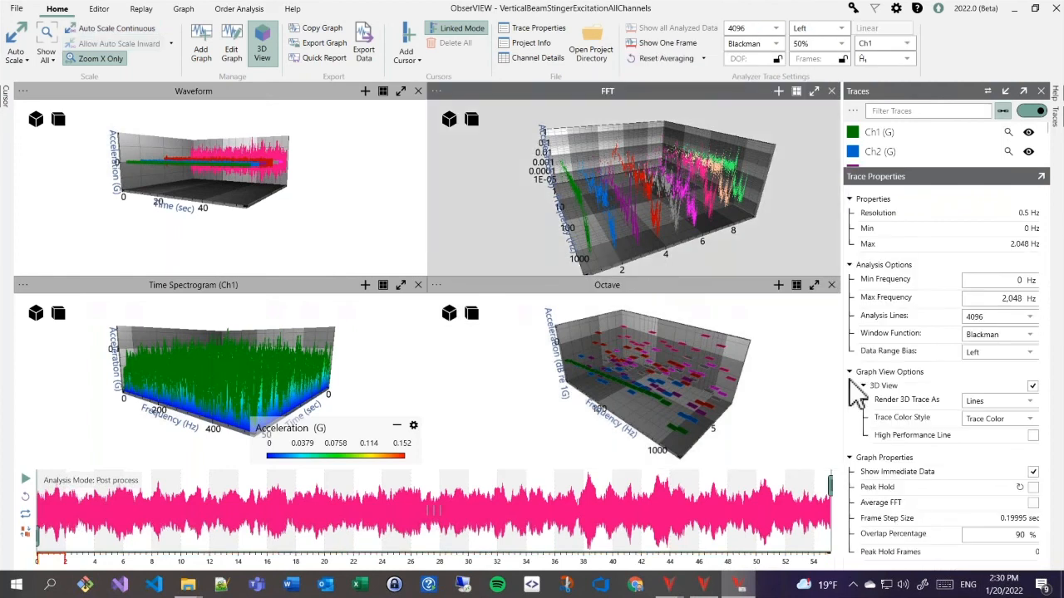
{"action": "left_click", "coordinate": [1032, 435]}
{"action": "left_click_drag", "start_coordinate": [488, 220], "coordinate": [498, 219]}
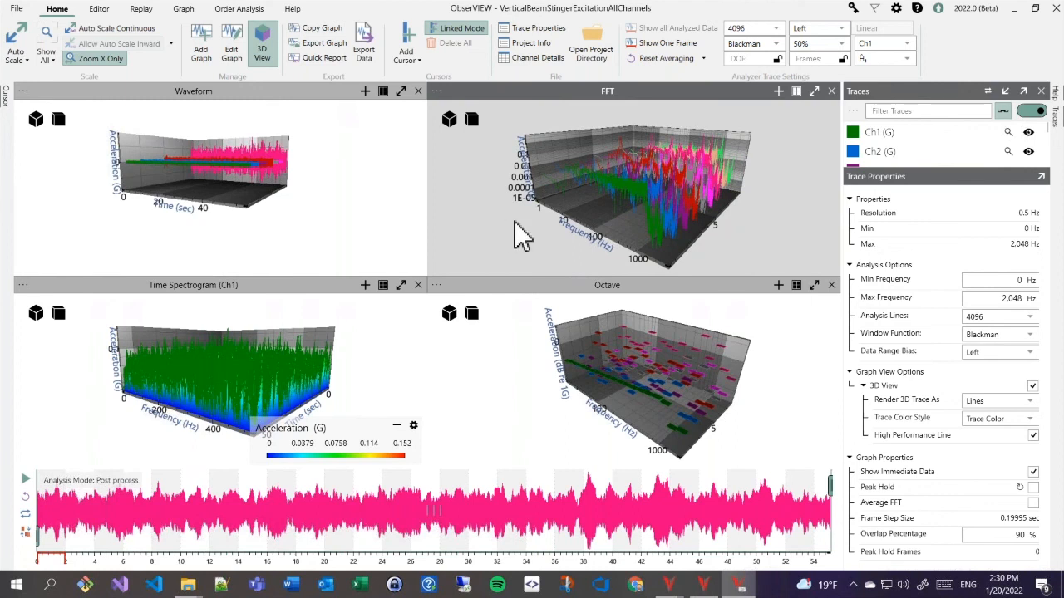
{"action": "mouse_move", "coordinate": [669, 586]}
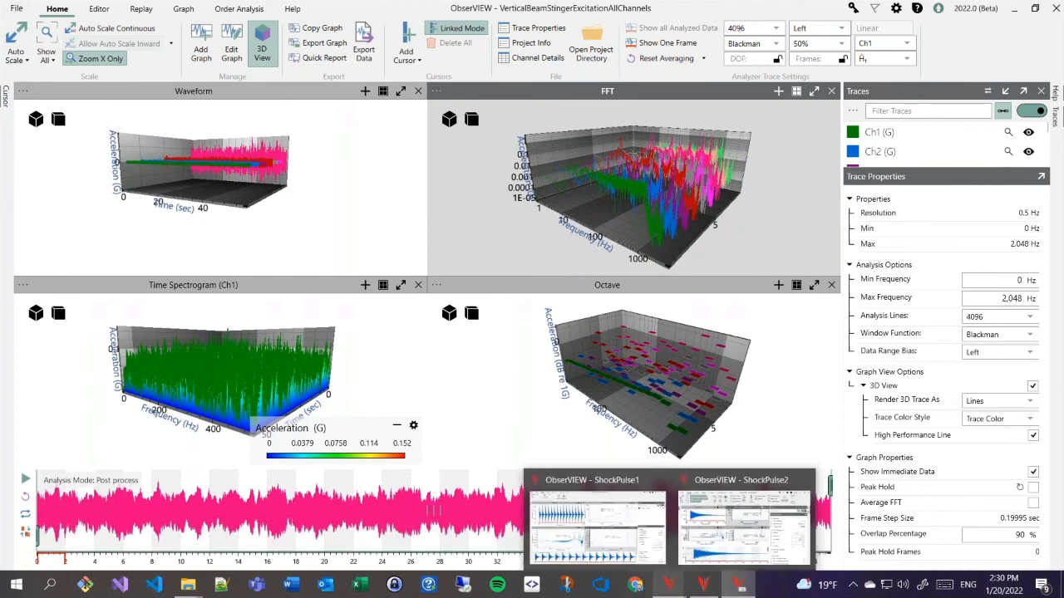
- Add a Waveform graph with Replace Current Graphs on, removing the four 3D graphs
{"action": "left_click", "coordinate": [208, 46]}
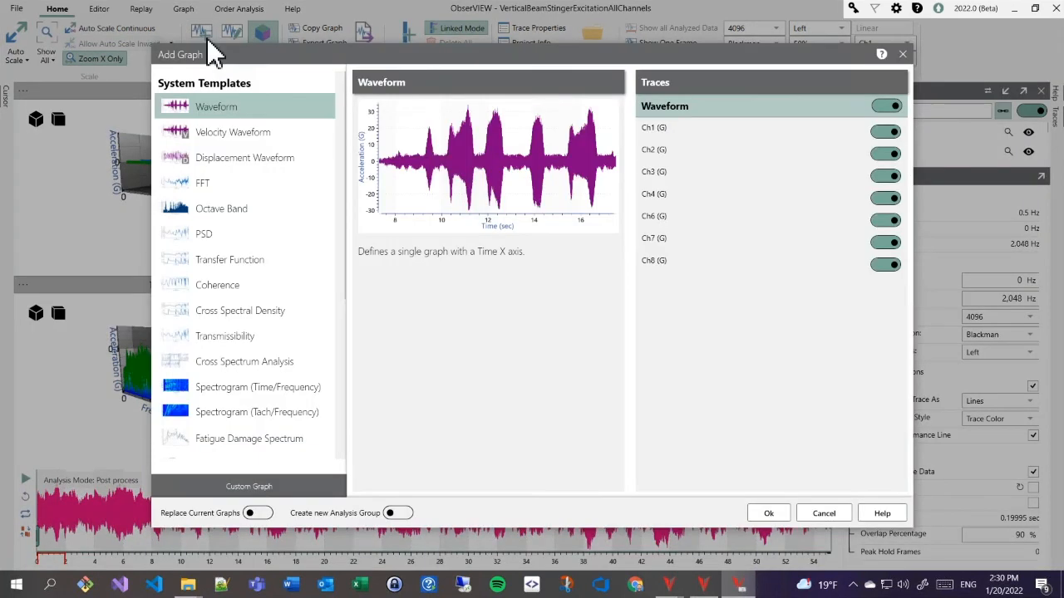
{"action": "left_click", "coordinate": [254, 514]}
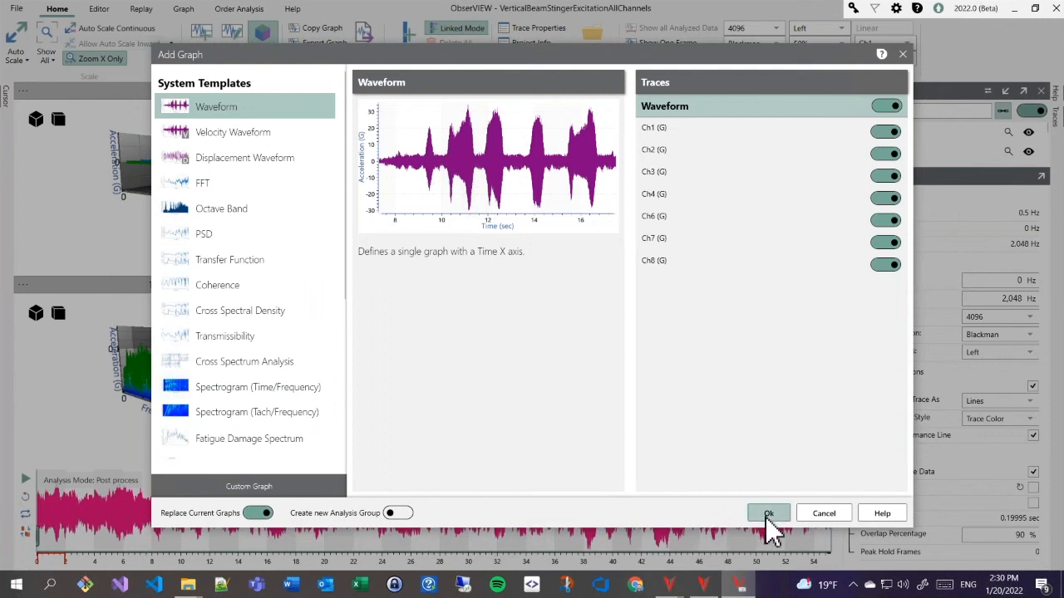
{"action": "left_click", "coordinate": [766, 516]}
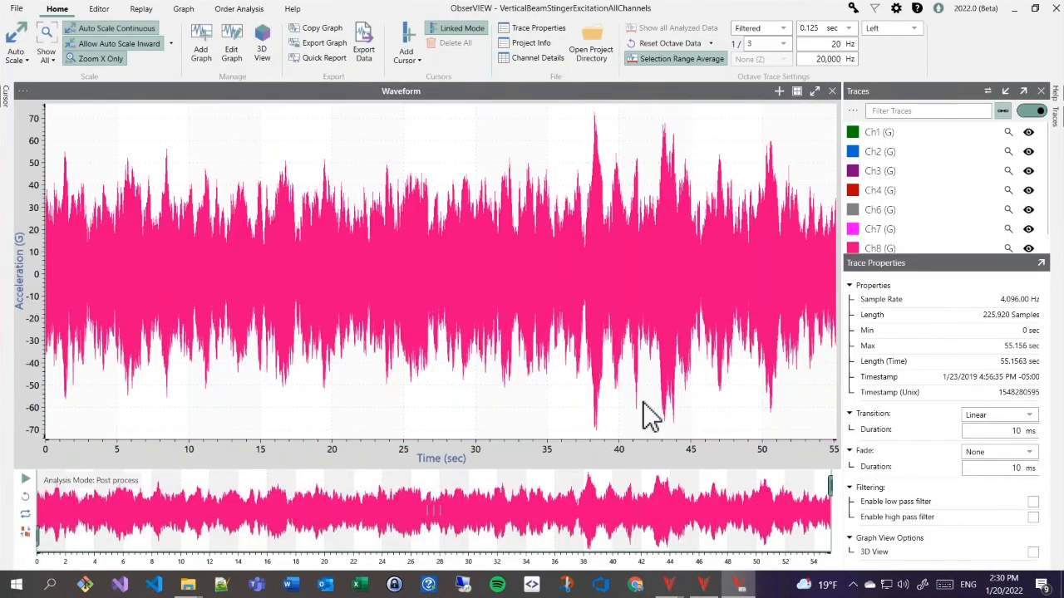
- Add an FFT graph below the waveform and show the Waveform graph's properties
{"action": "left_click", "coordinate": [207, 55]}
{"action": "double_click", "coordinate": [210, 176]}
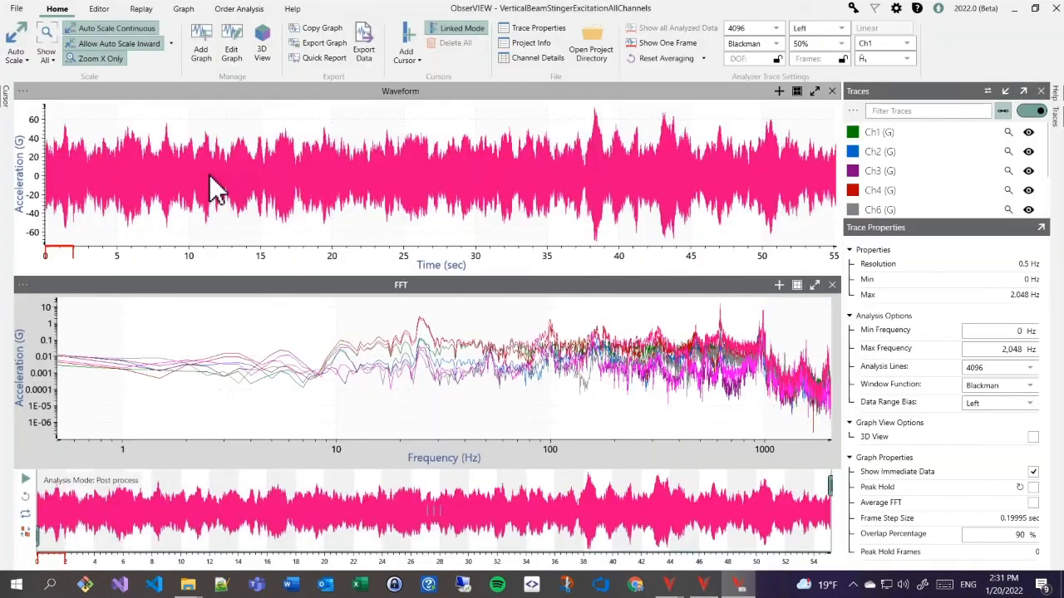
{"action": "left_click", "coordinate": [519, 253]}
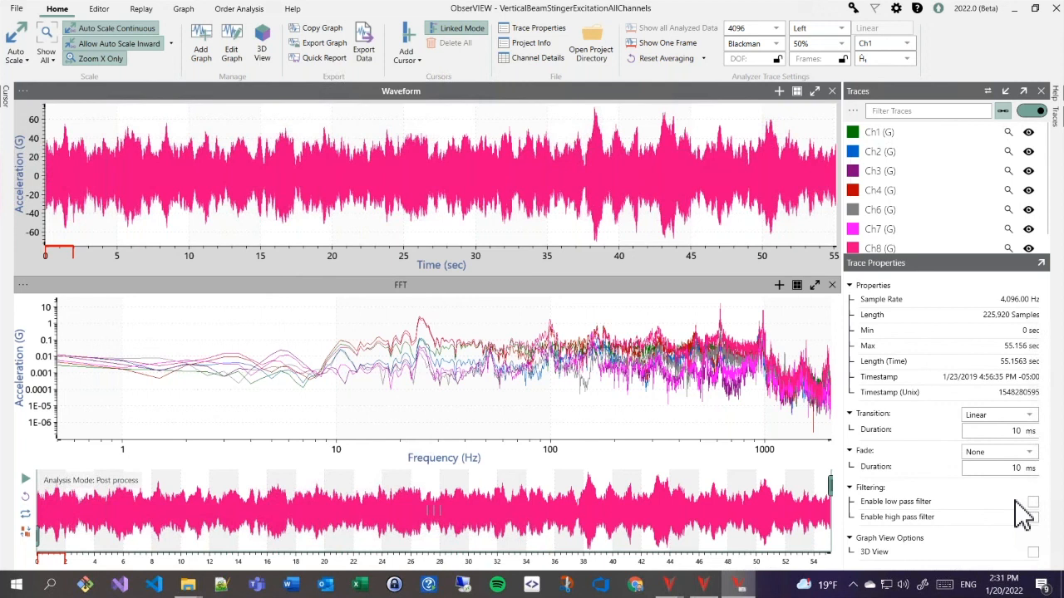
{"action": "left_click", "coordinate": [366, 51]}
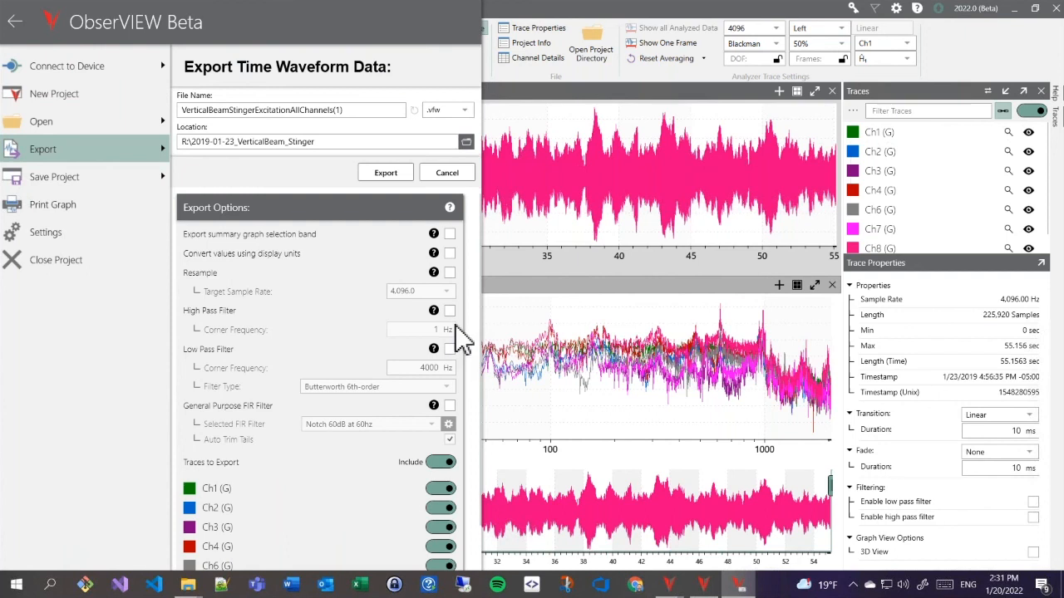
{"action": "left_click", "coordinate": [518, 303]}
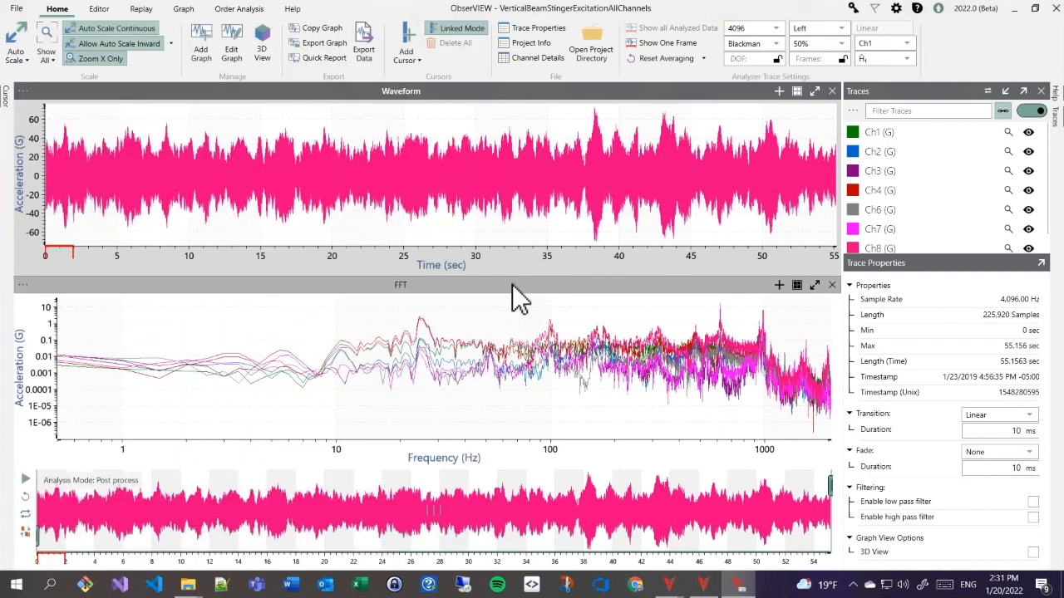
{"action": "left_click", "coordinate": [1032, 517]}
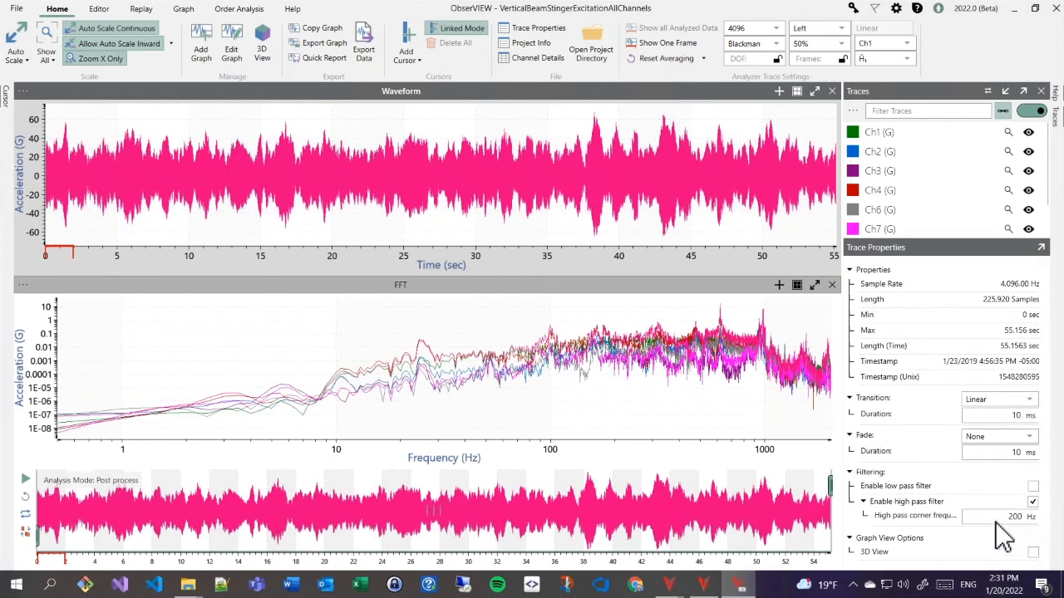
{"action": "double_click", "coordinate": [1011, 516]}
{"action": "type", "text": "500"}
{"action": "key", "text": "Return"}
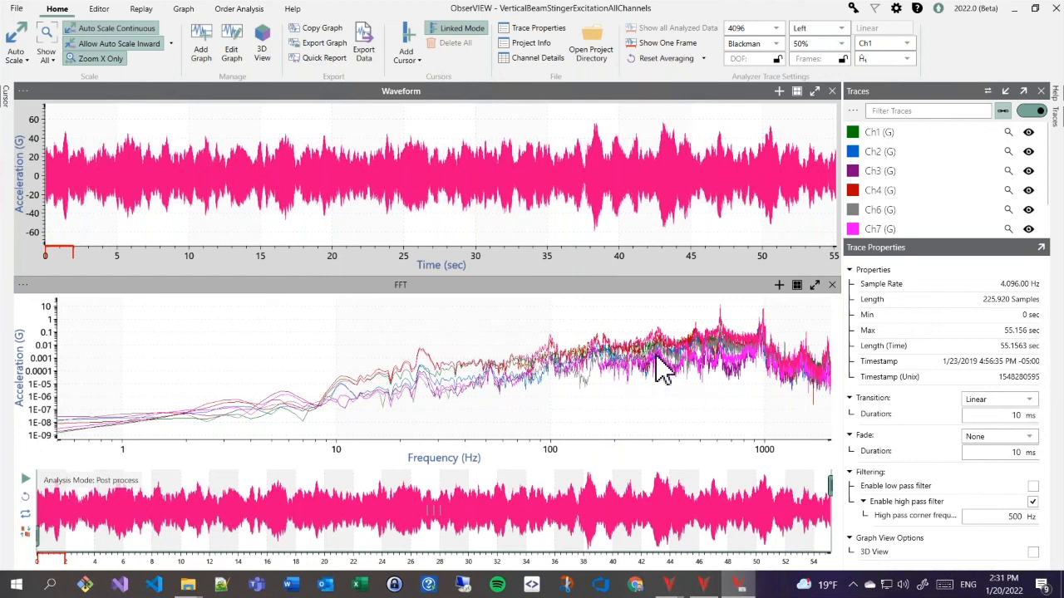
{"action": "left_click", "coordinate": [600, 334]}
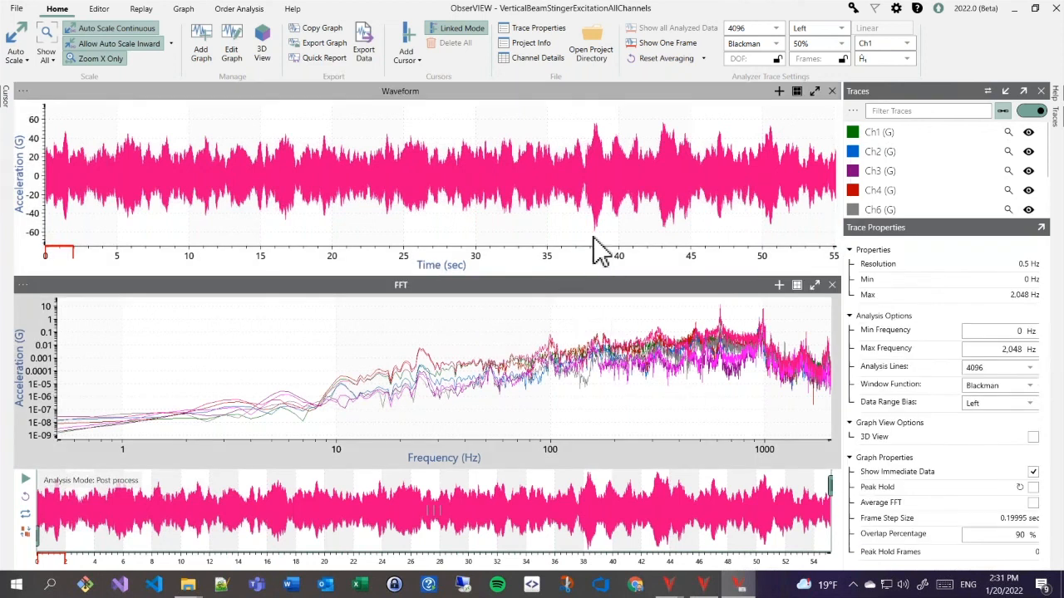
{"action": "left_click", "coordinate": [590, 240]}
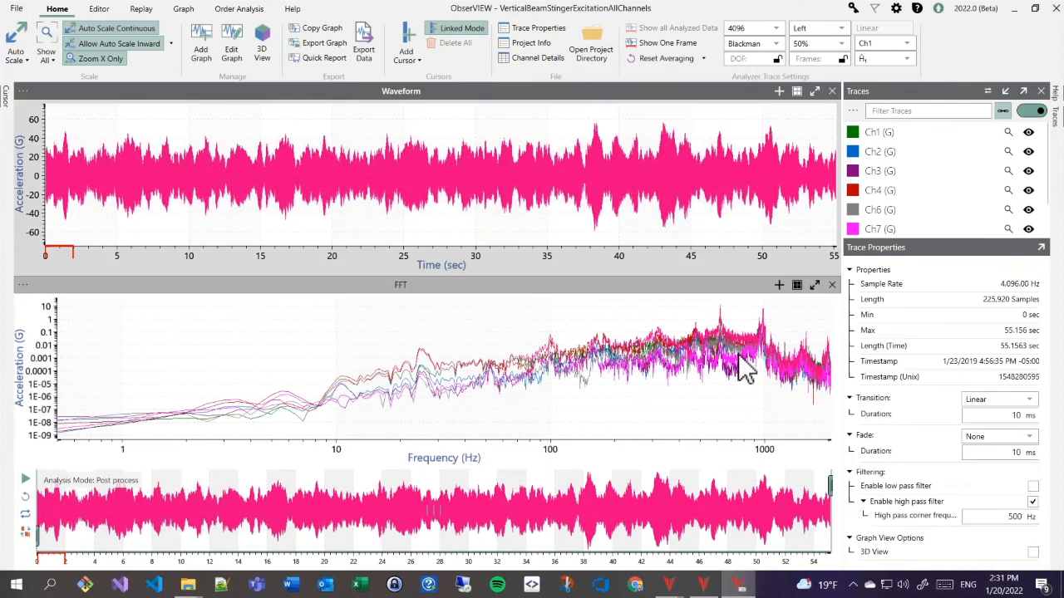
{"action": "left_click", "coordinate": [1033, 502]}
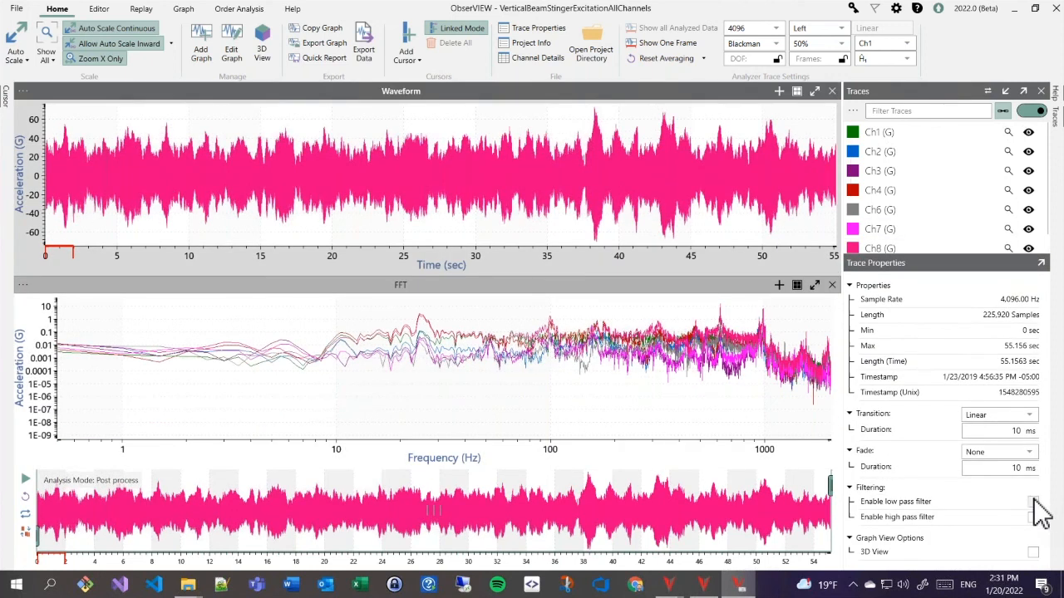
- Enable the waveform's low-pass filter, setting its corner frequency to 800 Hz, then 10 Hz
{"action": "left_click", "coordinate": [1033, 501]}
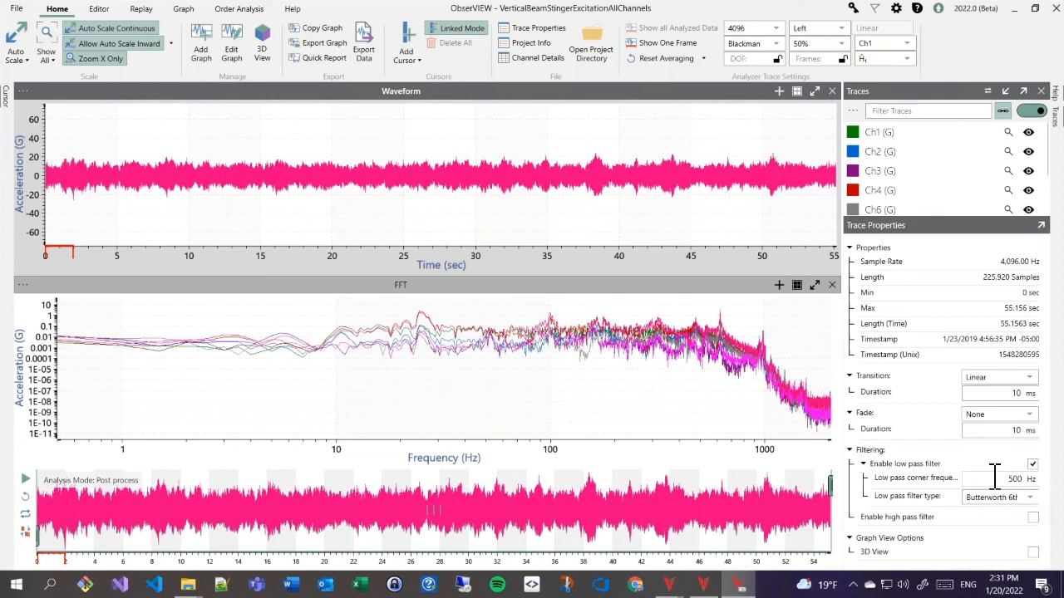
{"action": "double_click", "coordinate": [1014, 479]}
{"action": "type", "text": "800"}
{"action": "key", "text": "Tab"}
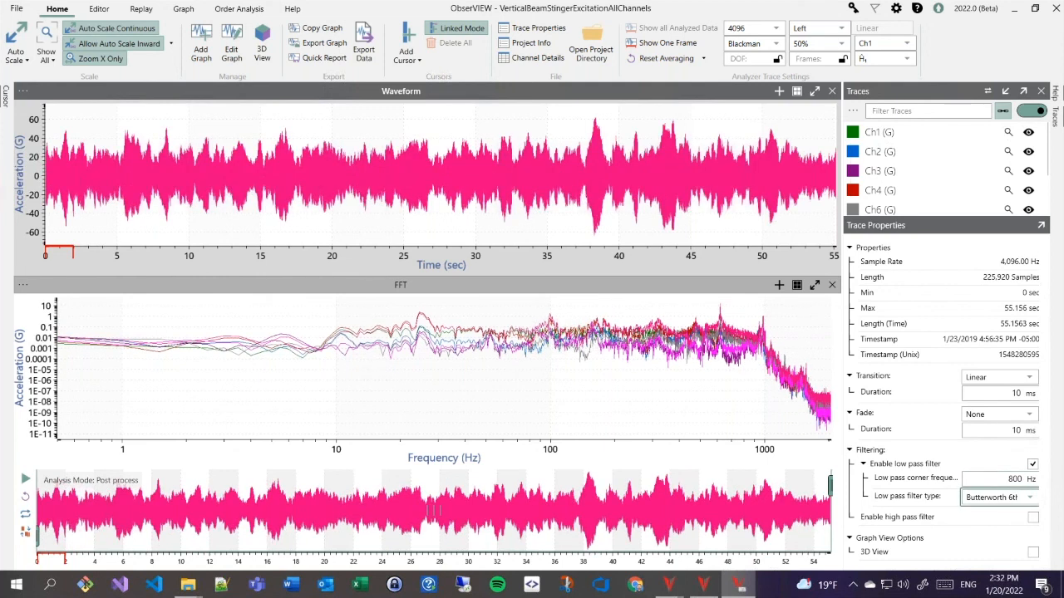
{"action": "double_click", "coordinate": [1014, 478]}
{"action": "type", "text": "10"}
{"action": "key", "text": "Tab"}
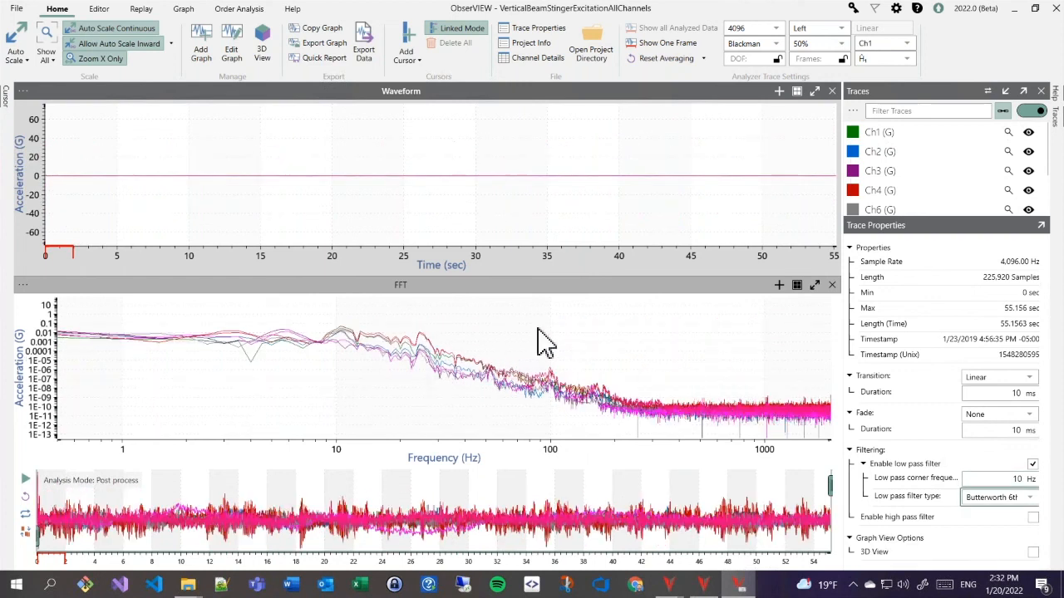
{"action": "mouse_move", "coordinate": [738, 585]}
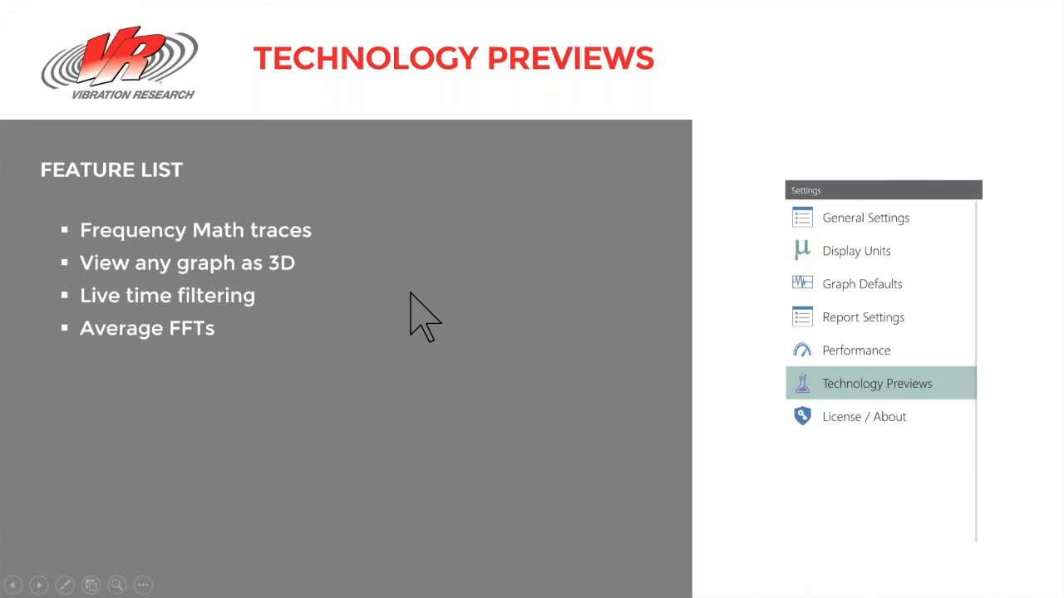
{"action": "key", "text": "alt+Tab"}
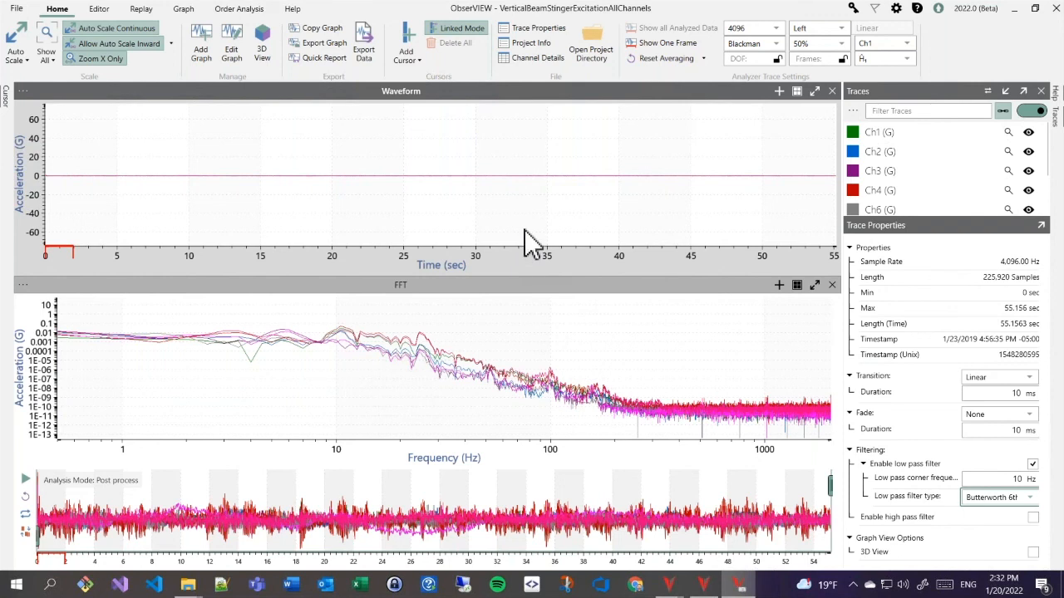
- Add an FFT graph with Replace Current Graphs on so it fills the window alone
{"action": "left_click", "coordinate": [202, 62]}
{"action": "left_click", "coordinate": [203, 183]}
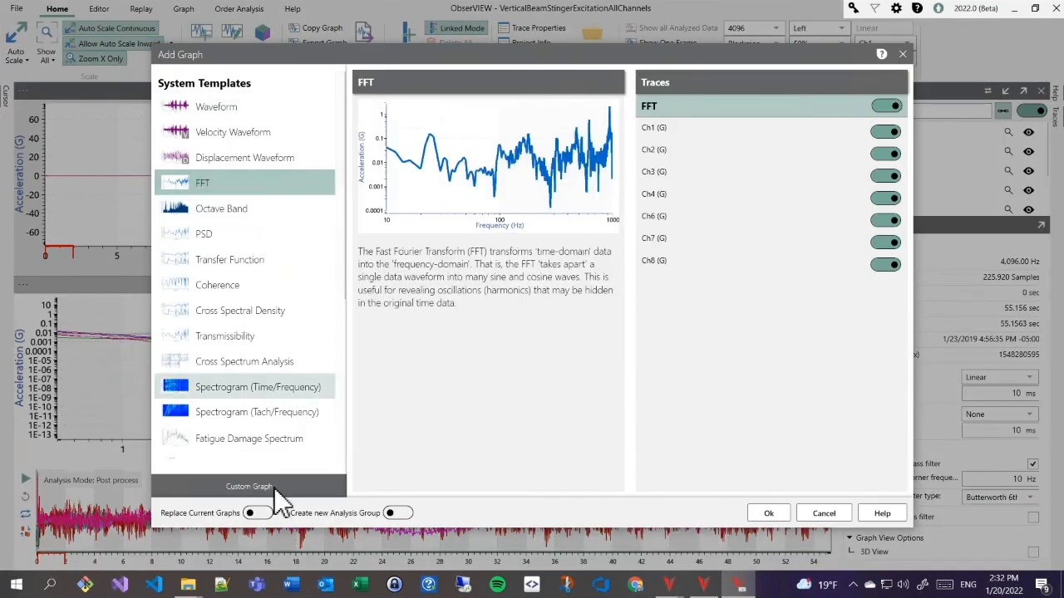
{"action": "left_click", "coordinate": [265, 514]}
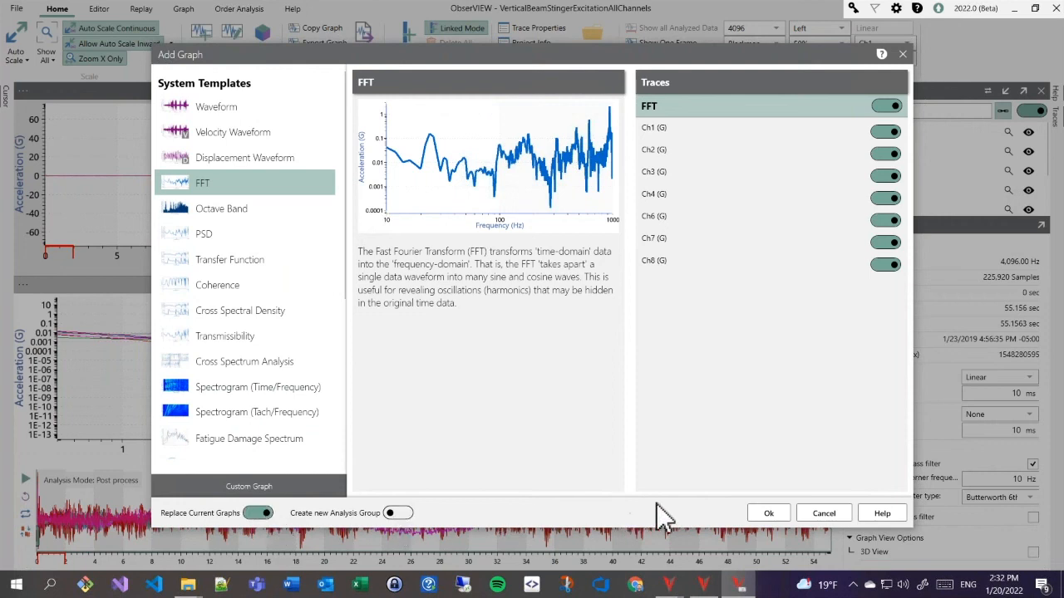
{"action": "left_click", "coordinate": [771, 516]}
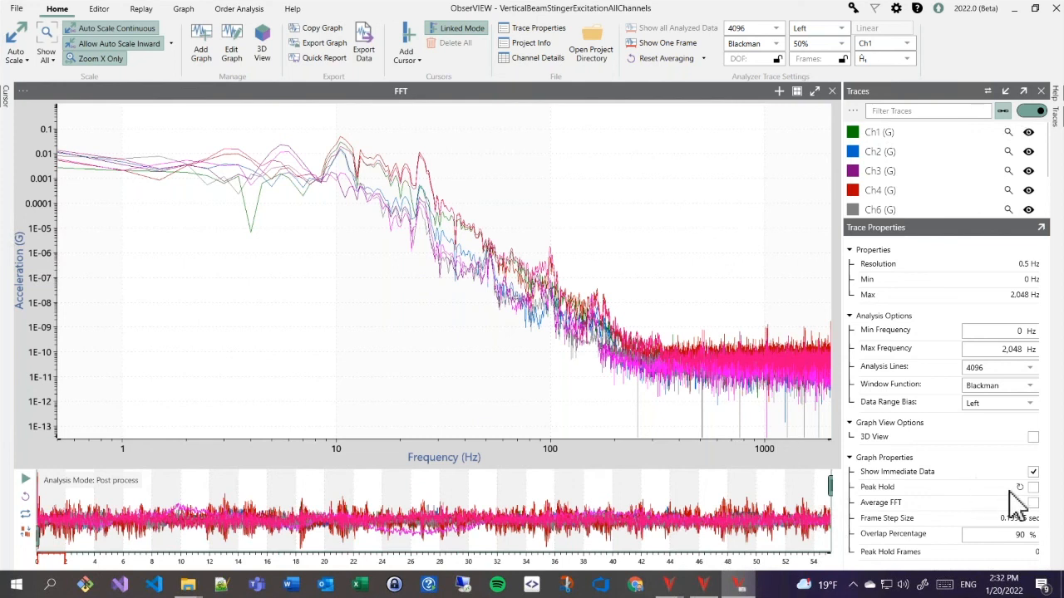
- Turn on Average FFT, show only the Ch1 trace, and enable Peak Hold
{"action": "left_click", "coordinate": [1033, 502]}
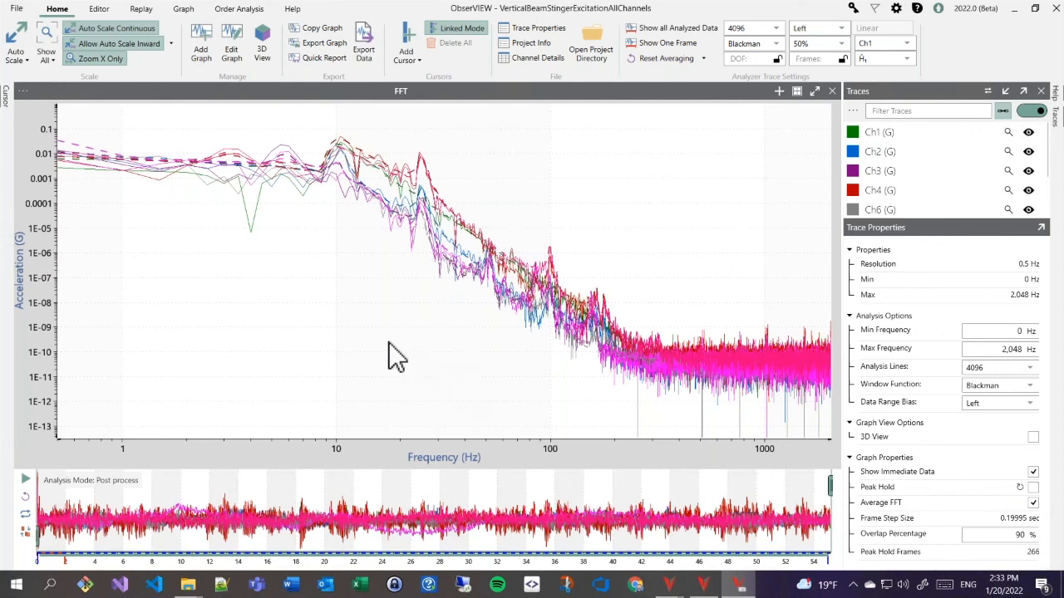
{"action": "left_click", "coordinate": [1008, 132]}
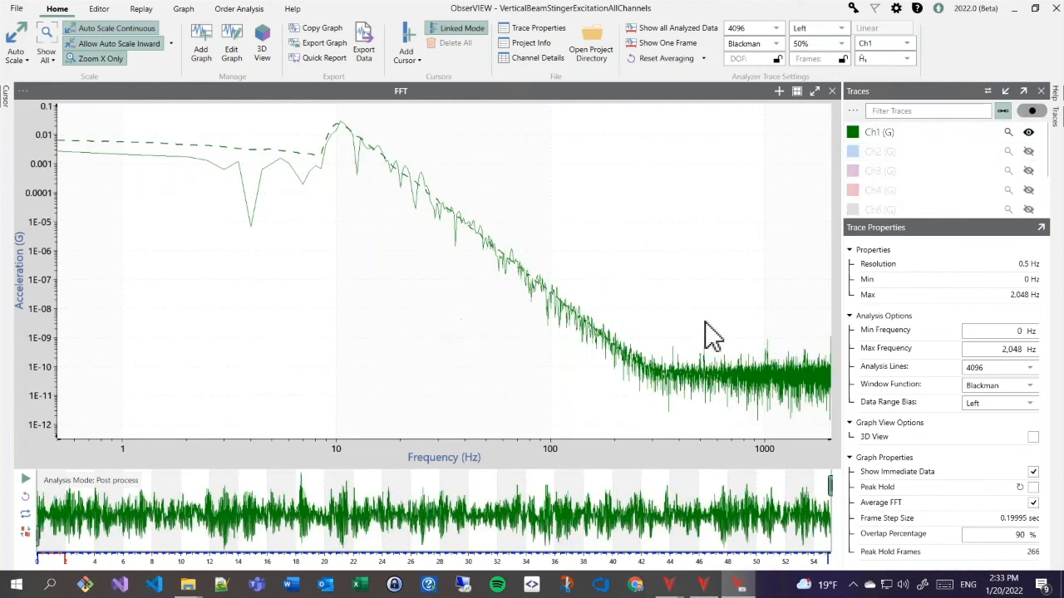
{"action": "left_click", "coordinate": [1033, 487]}
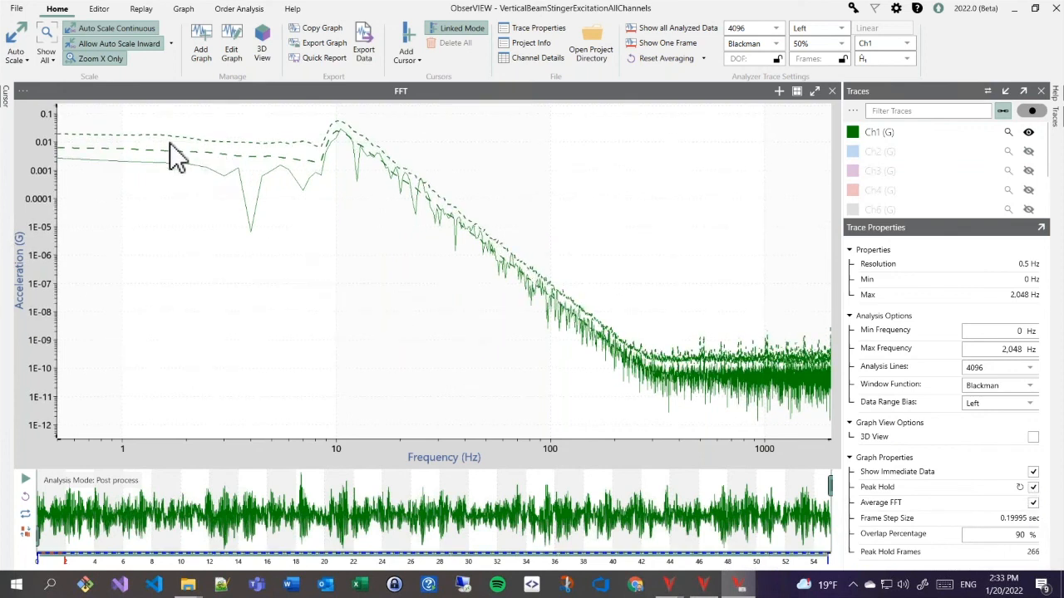